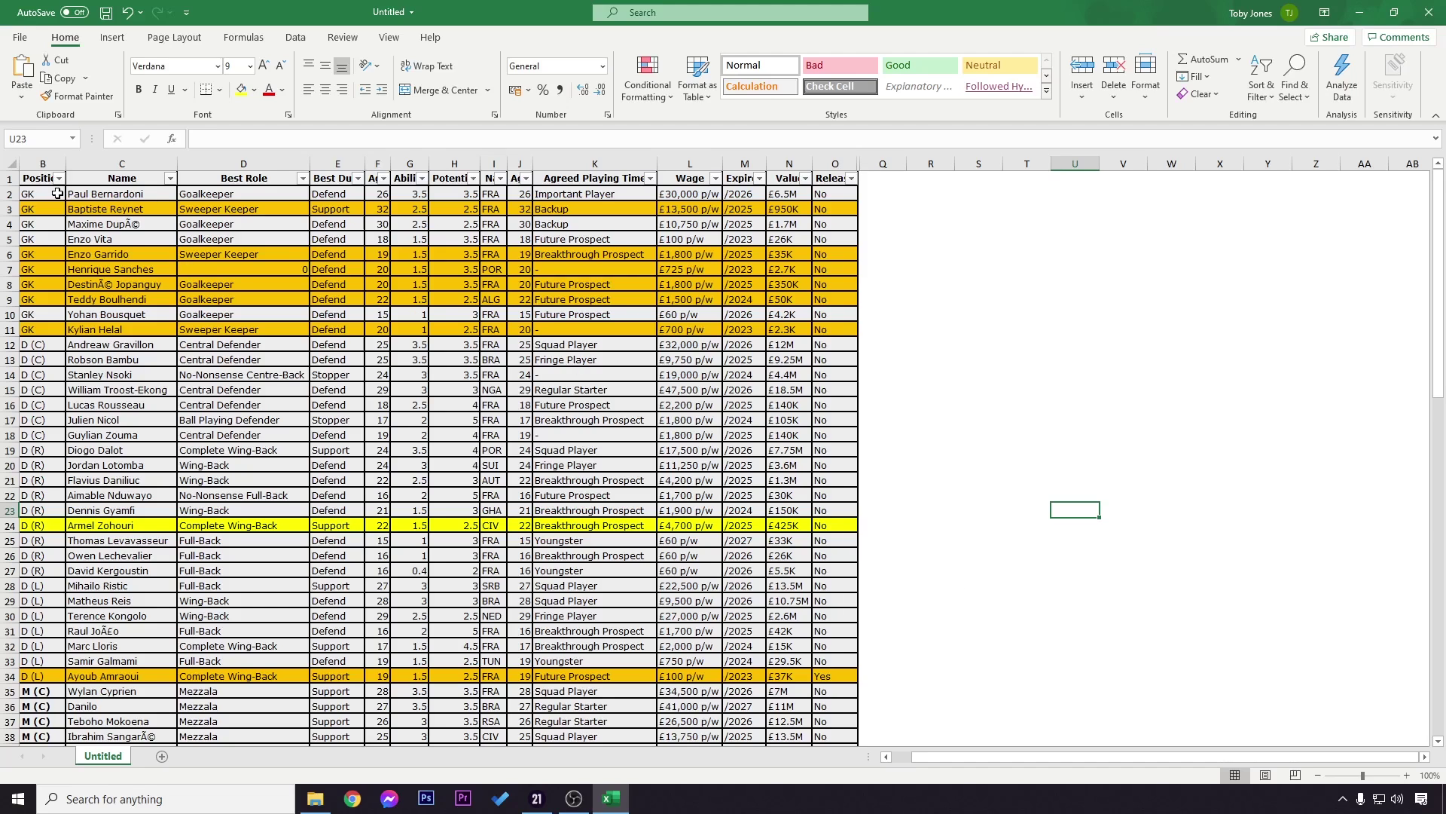
# Review the merged squad sheet by selecting row 3 and cells G12:H12
pyautogui.click(56, 209)
pyautogui.hotkey('shift', 'space')
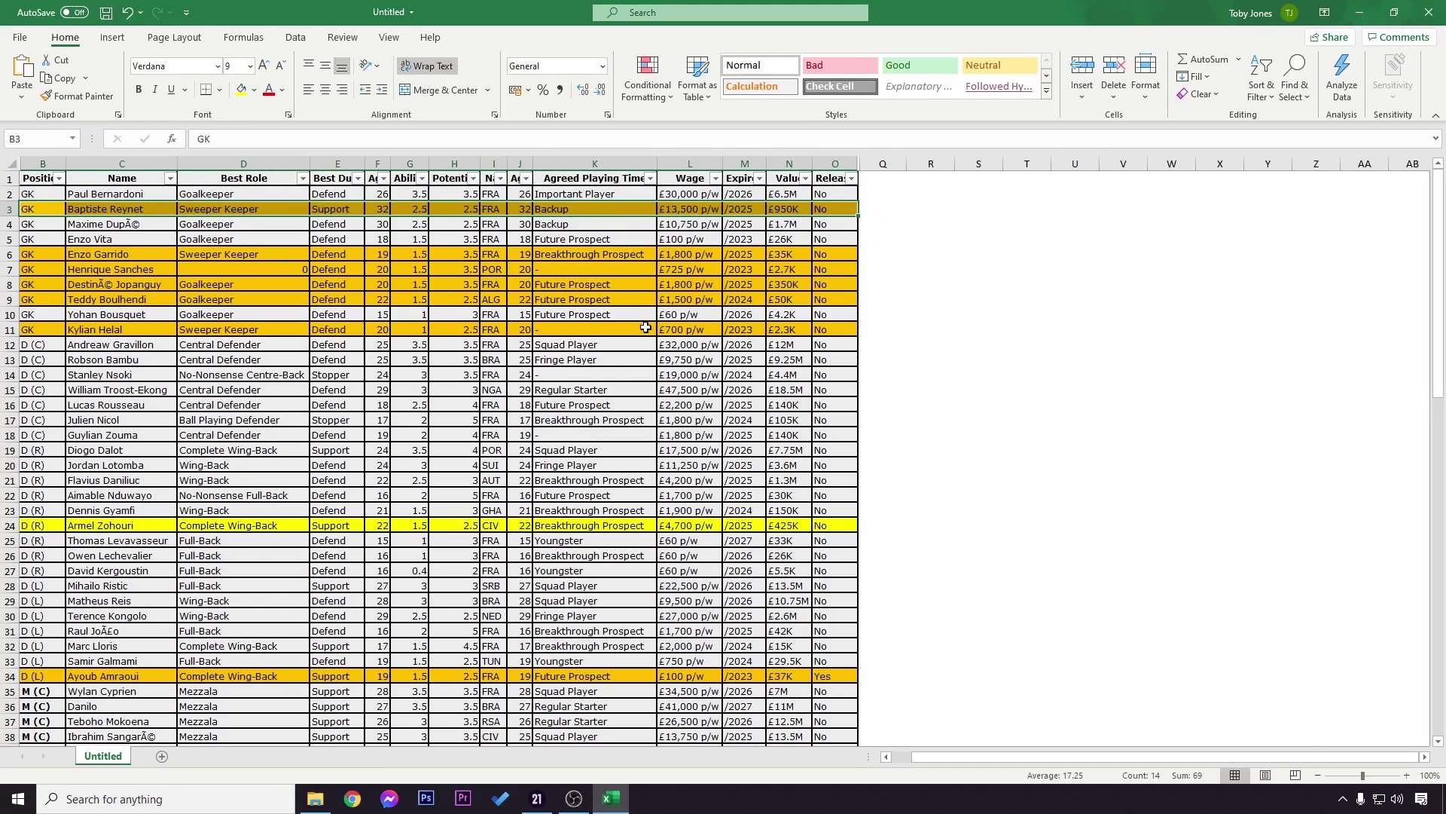
pyautogui.moveTo(415, 353); pyautogui.dragTo(457, 348)
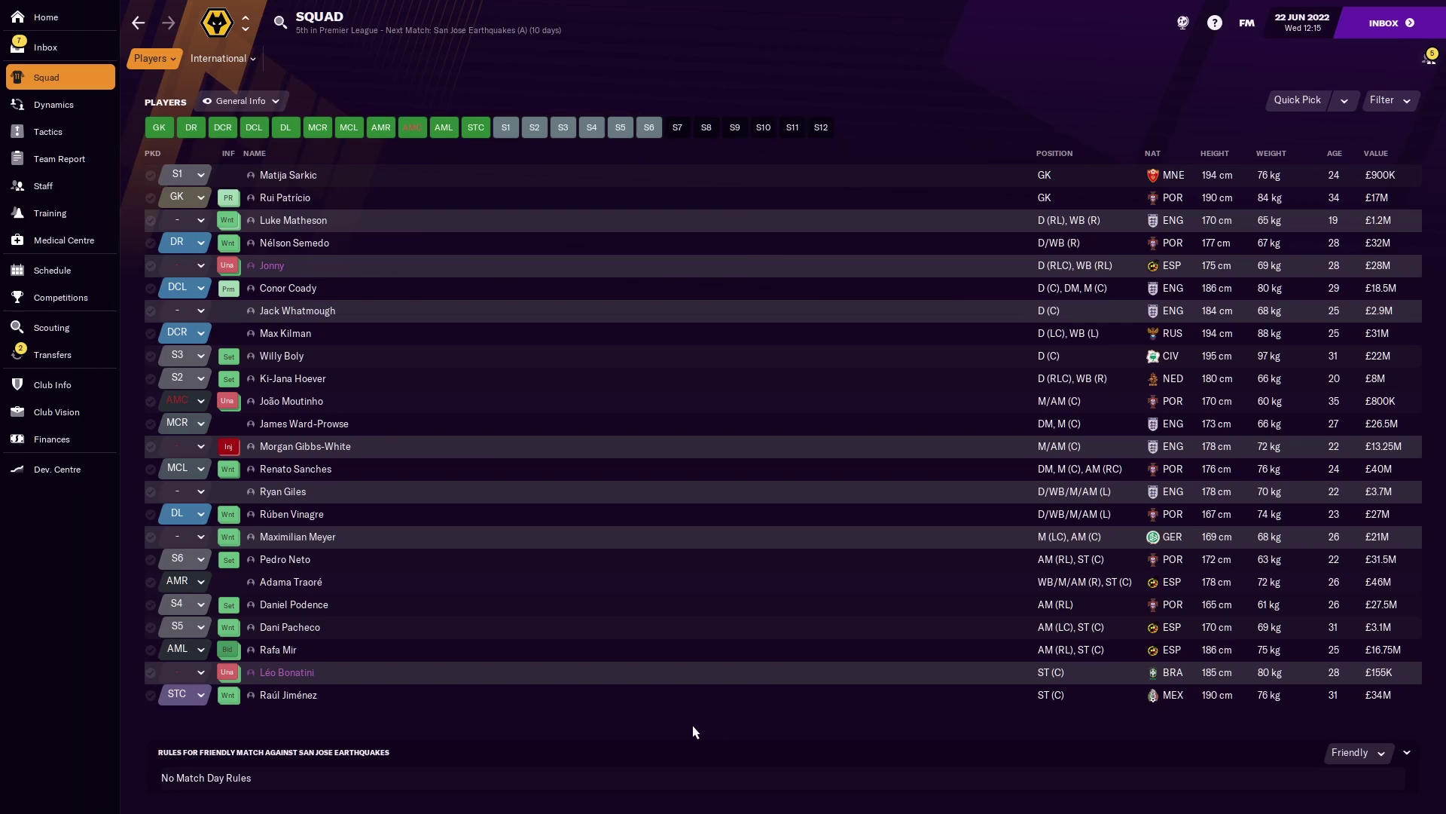
pyautogui.click(252, 104)
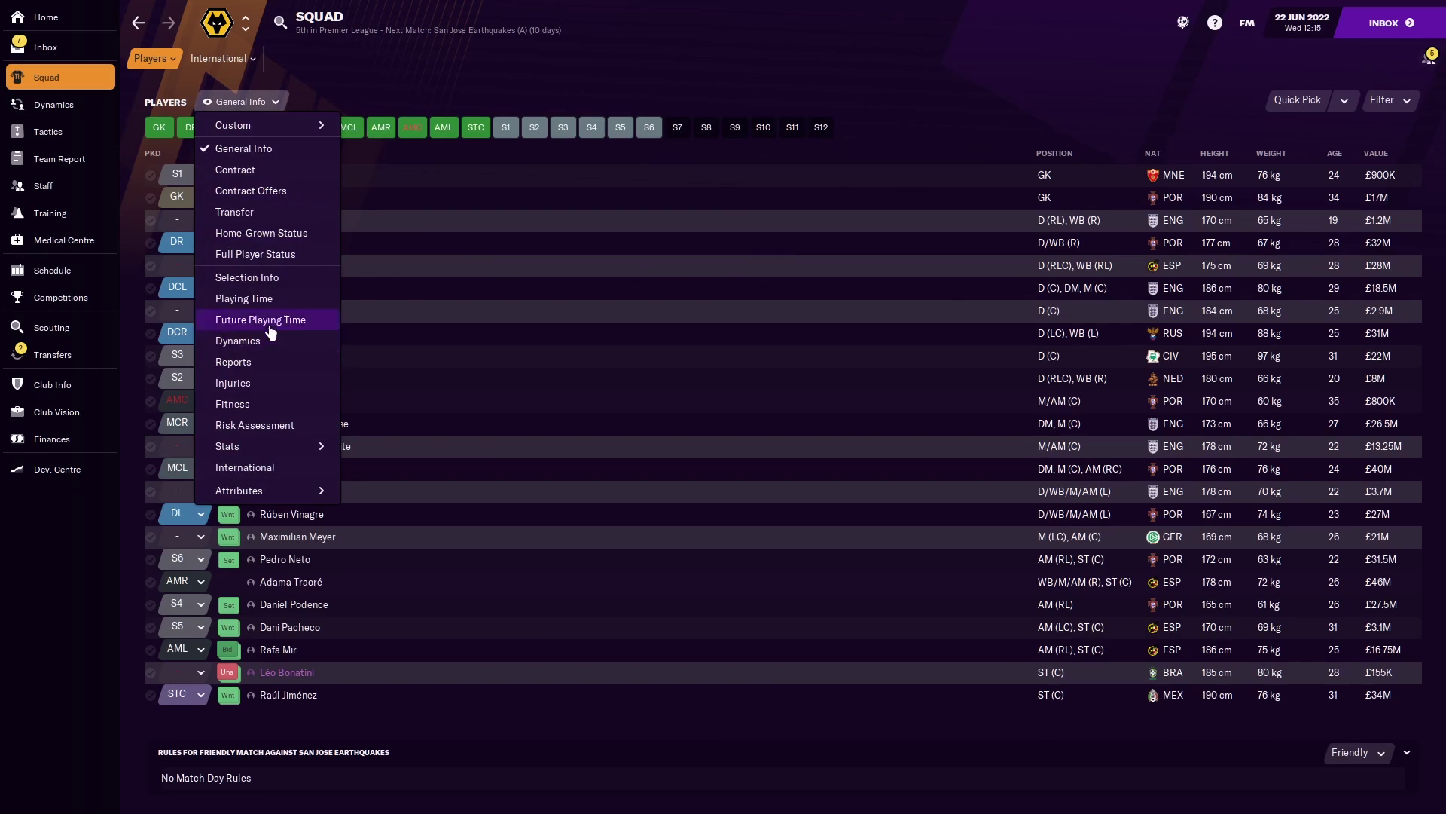
pyautogui.click(248, 362)
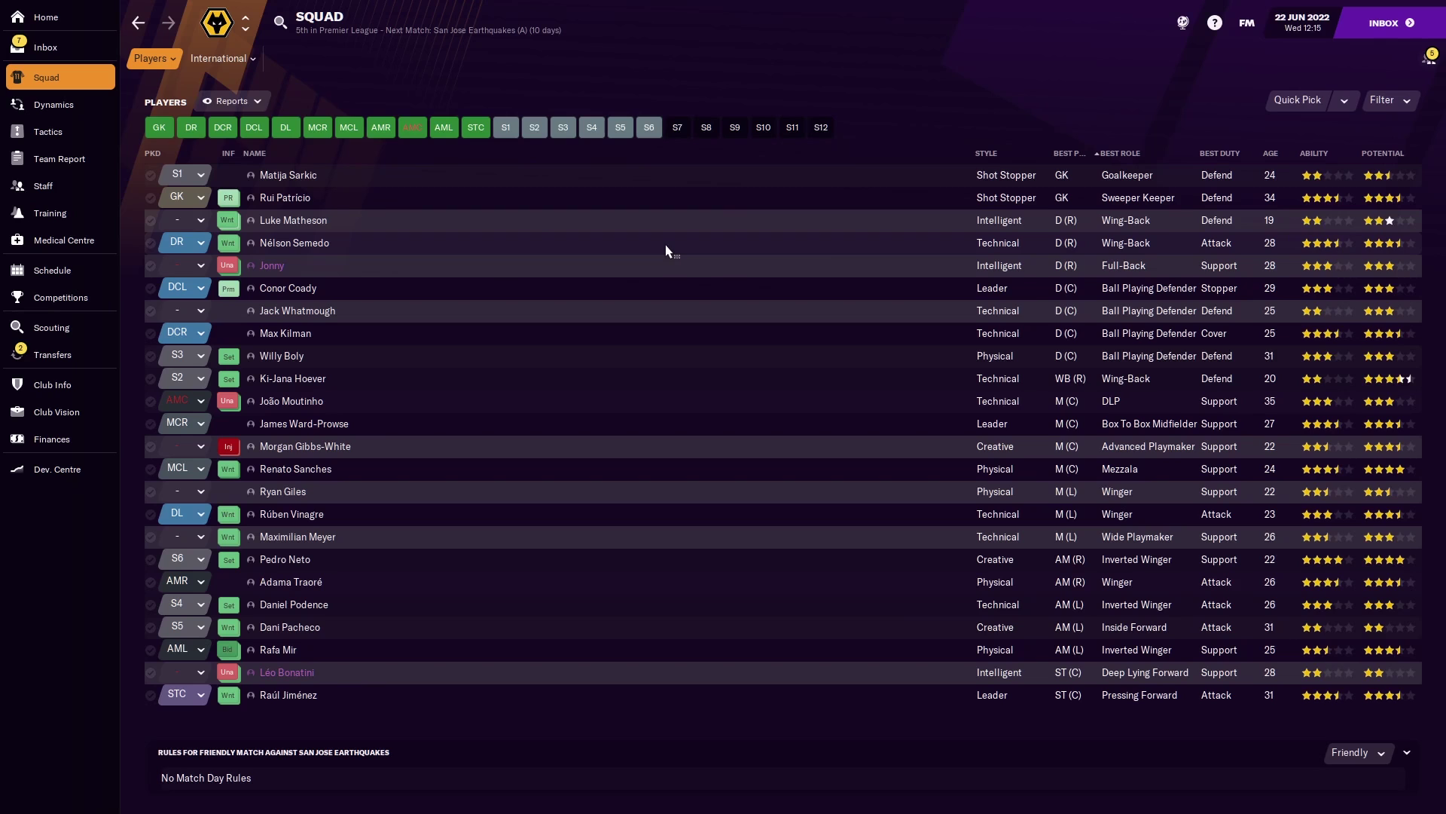
pyautogui.click(232, 102)
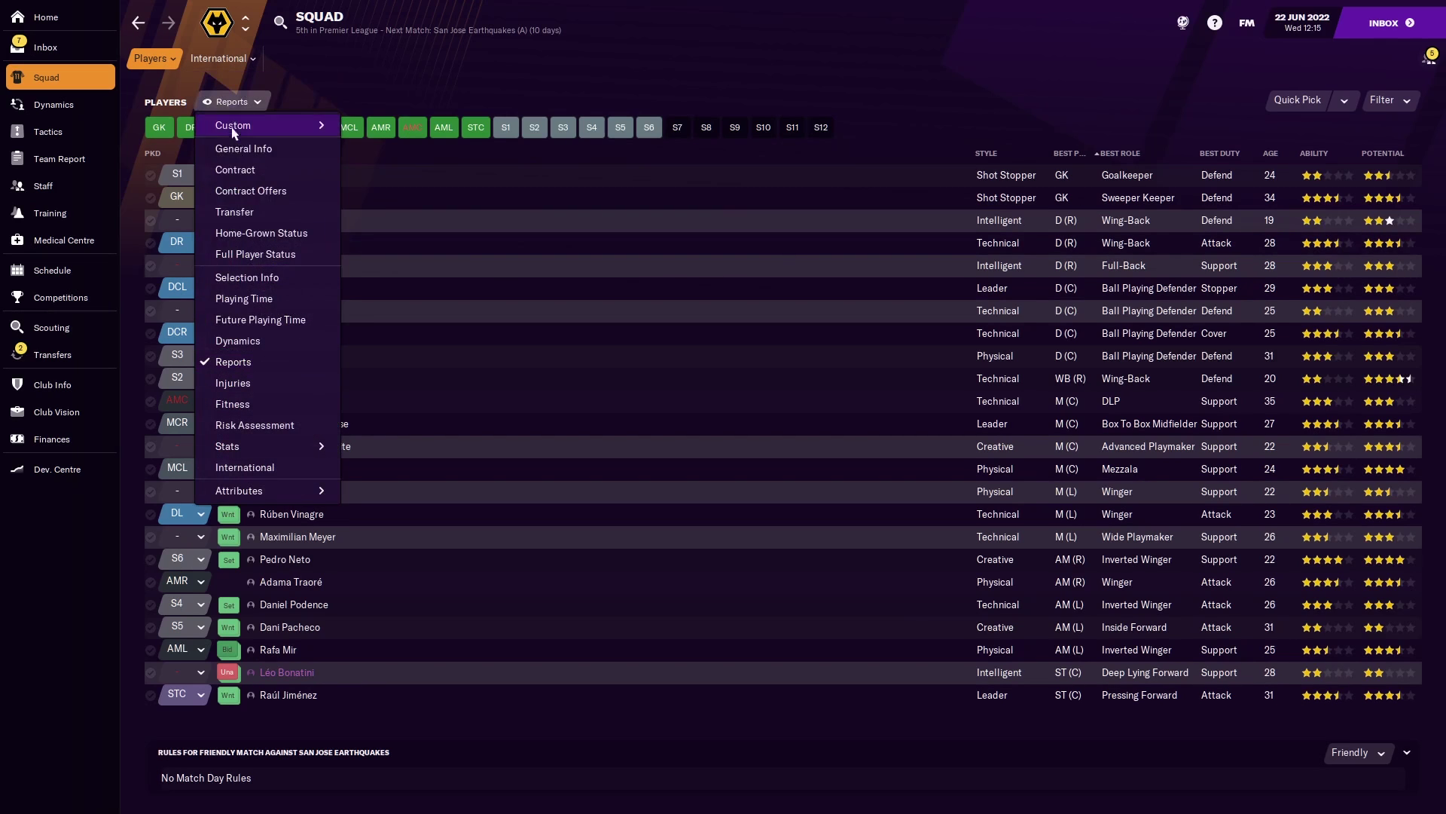
pyautogui.click(541, 349)
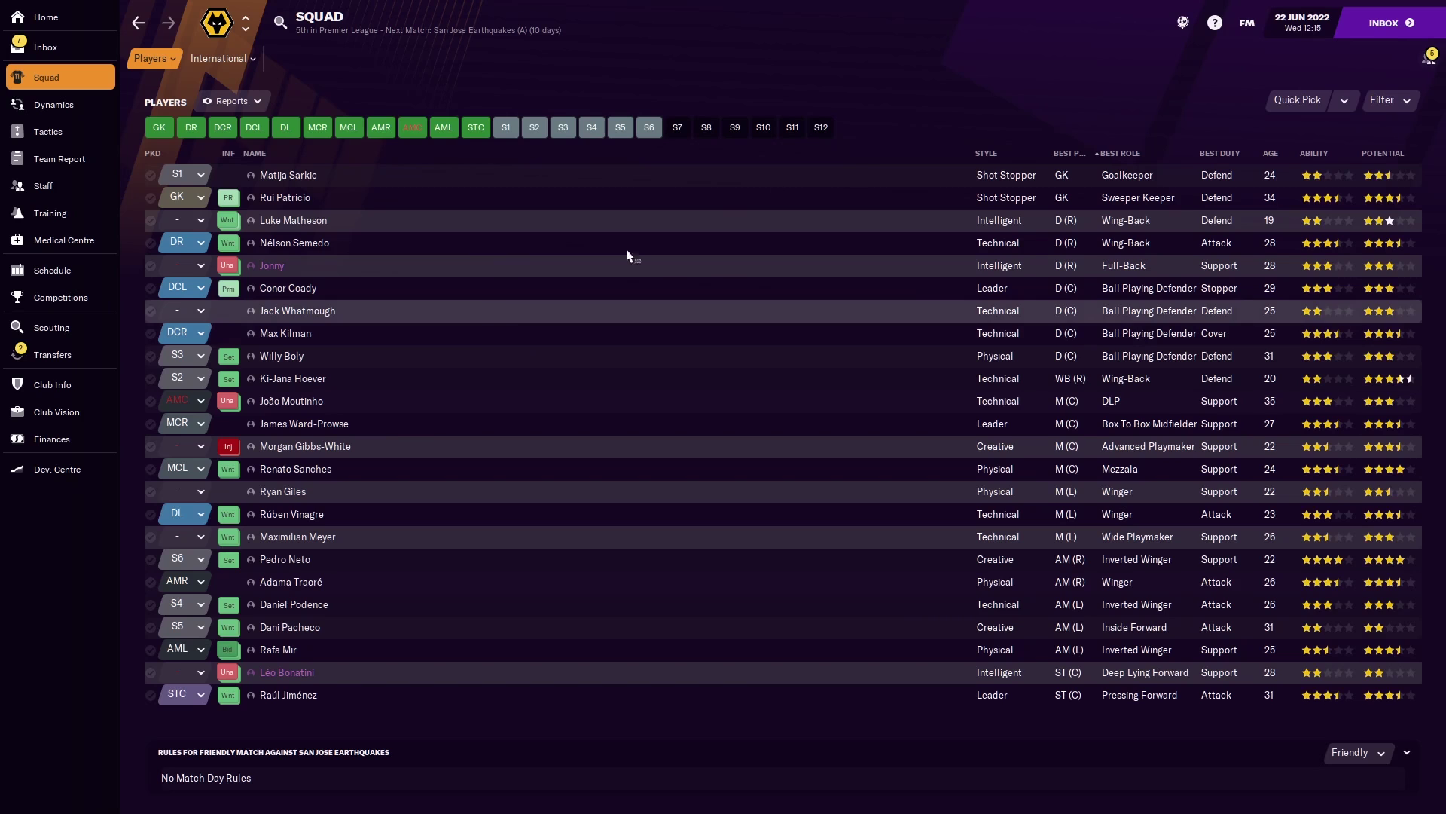
pyautogui.click(226, 104)
pyautogui.click(256, 150)
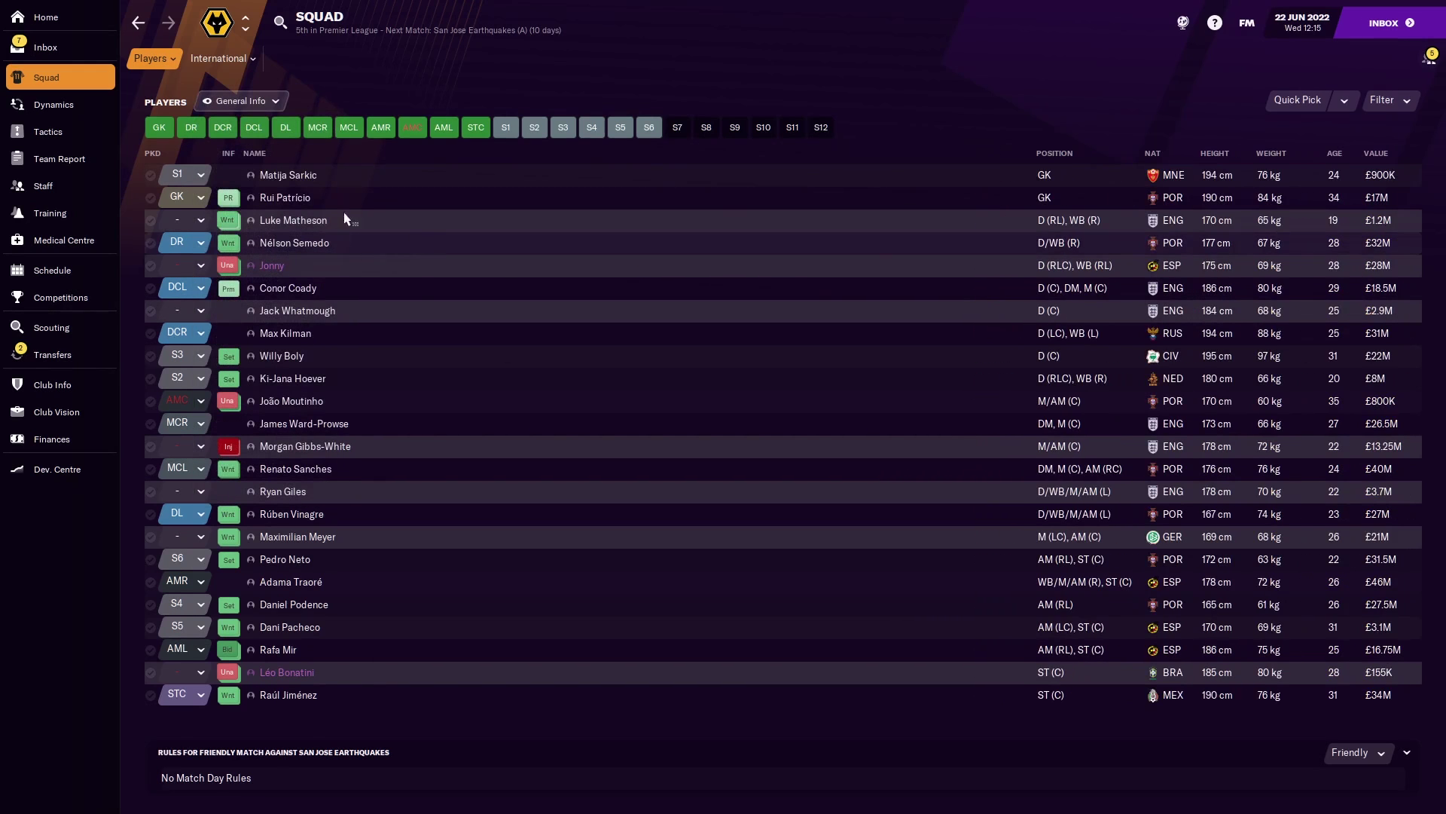
pyautogui.click(239, 104)
pyautogui.click(269, 277)
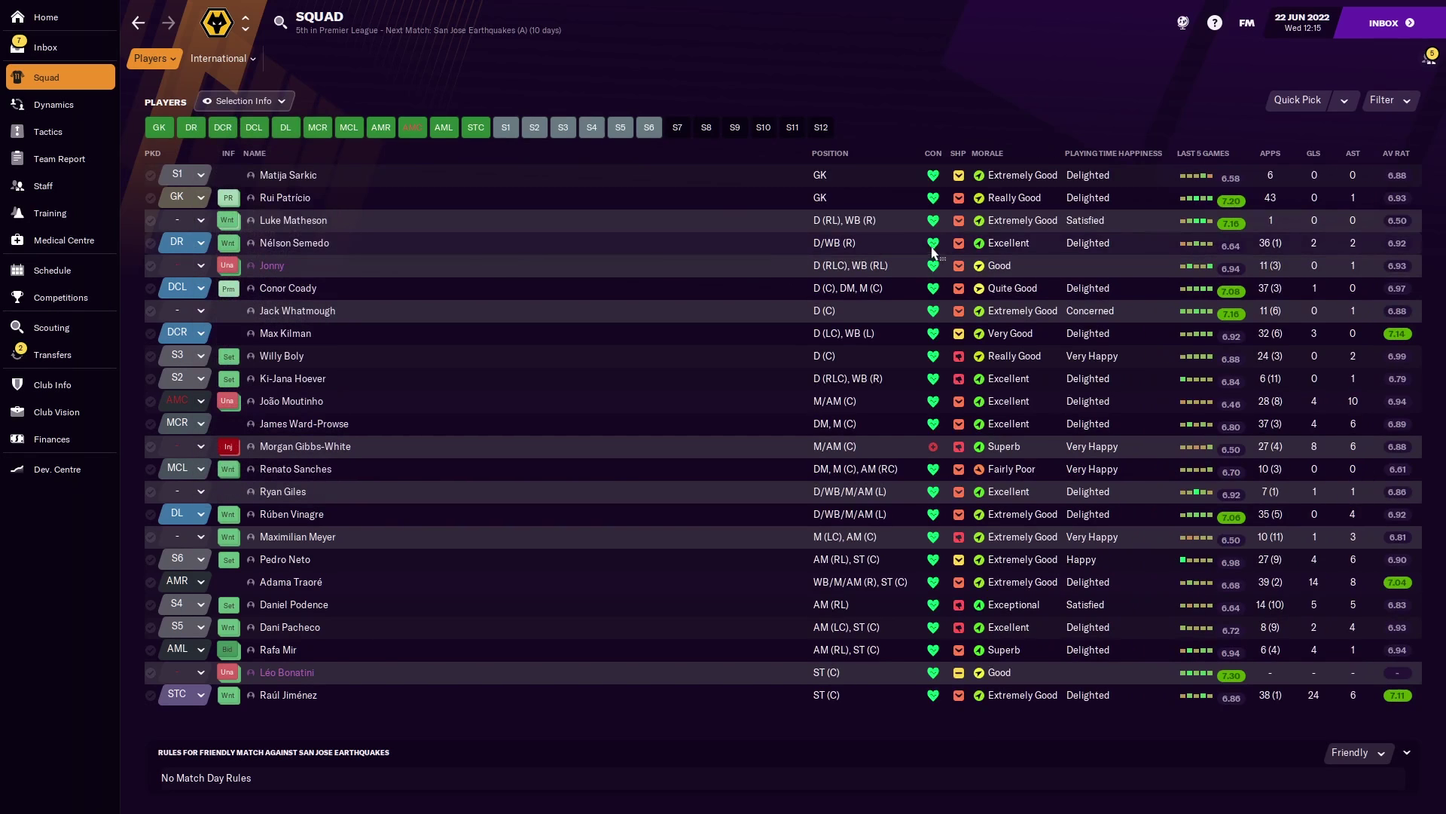
pyautogui.click(242, 101)
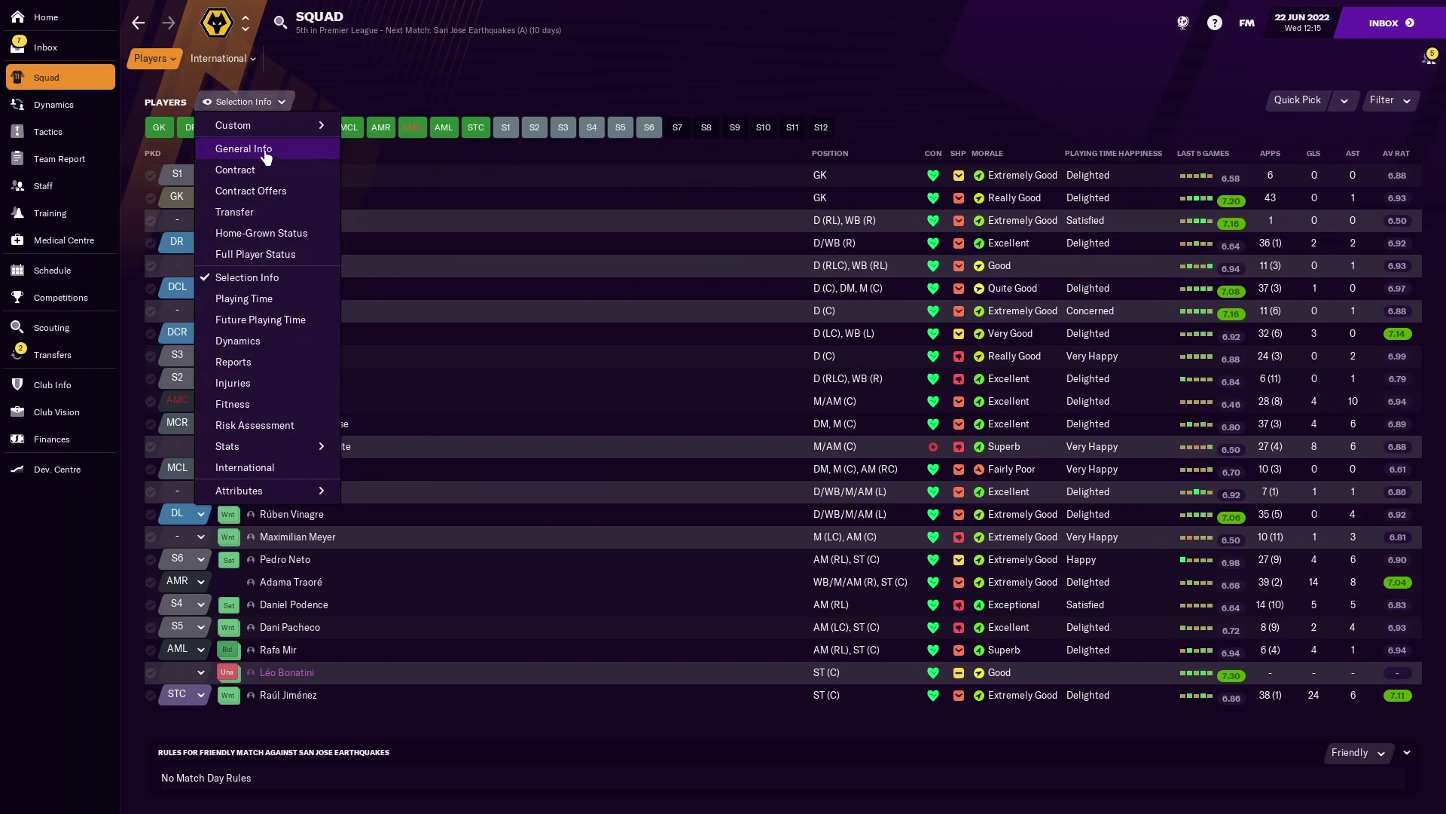
pyautogui.click(267, 152)
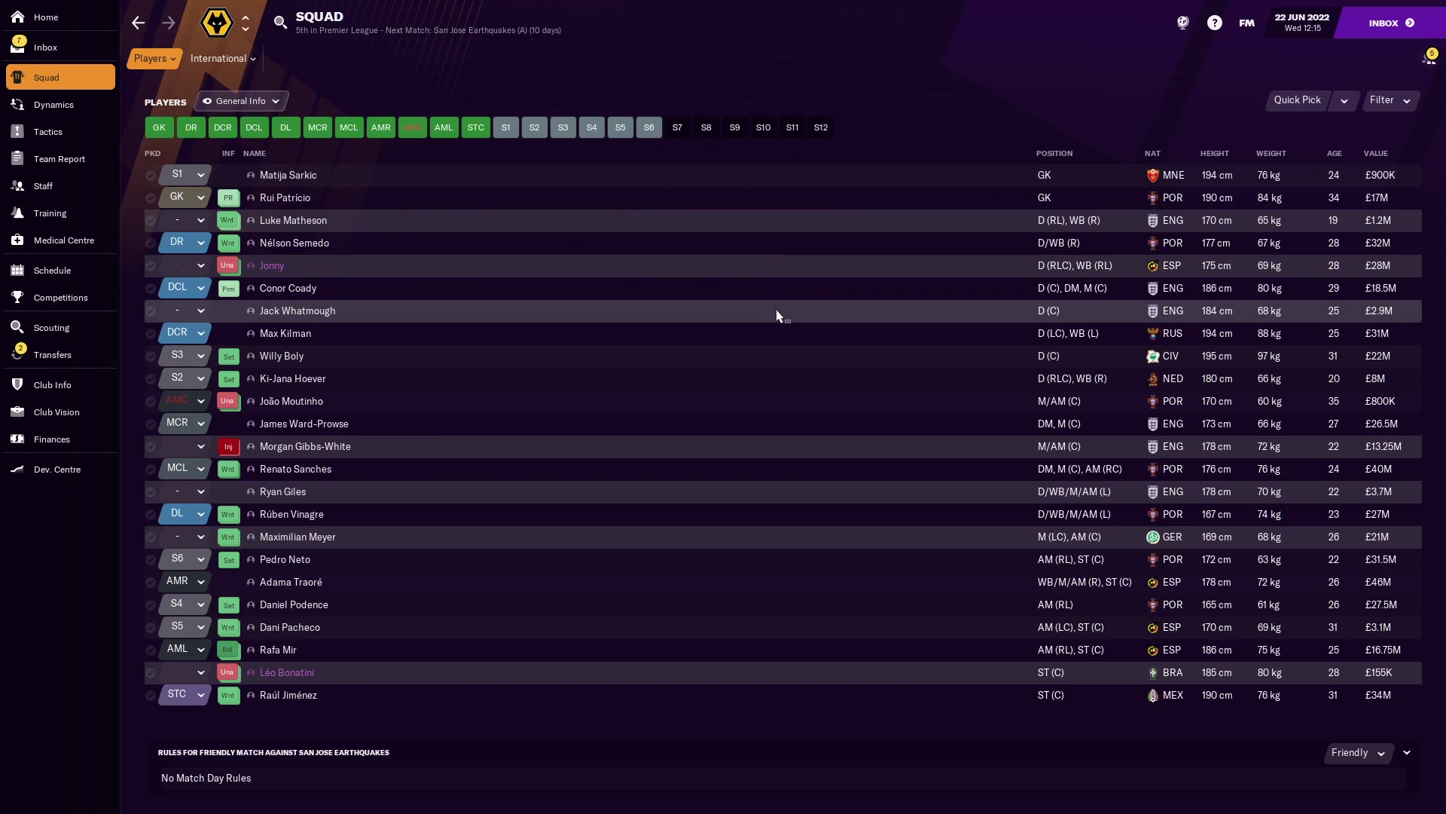
# Export the General Info squad list as a web page into Desktop > FM Exports
pyautogui.hotkey('ctrl', 'p')
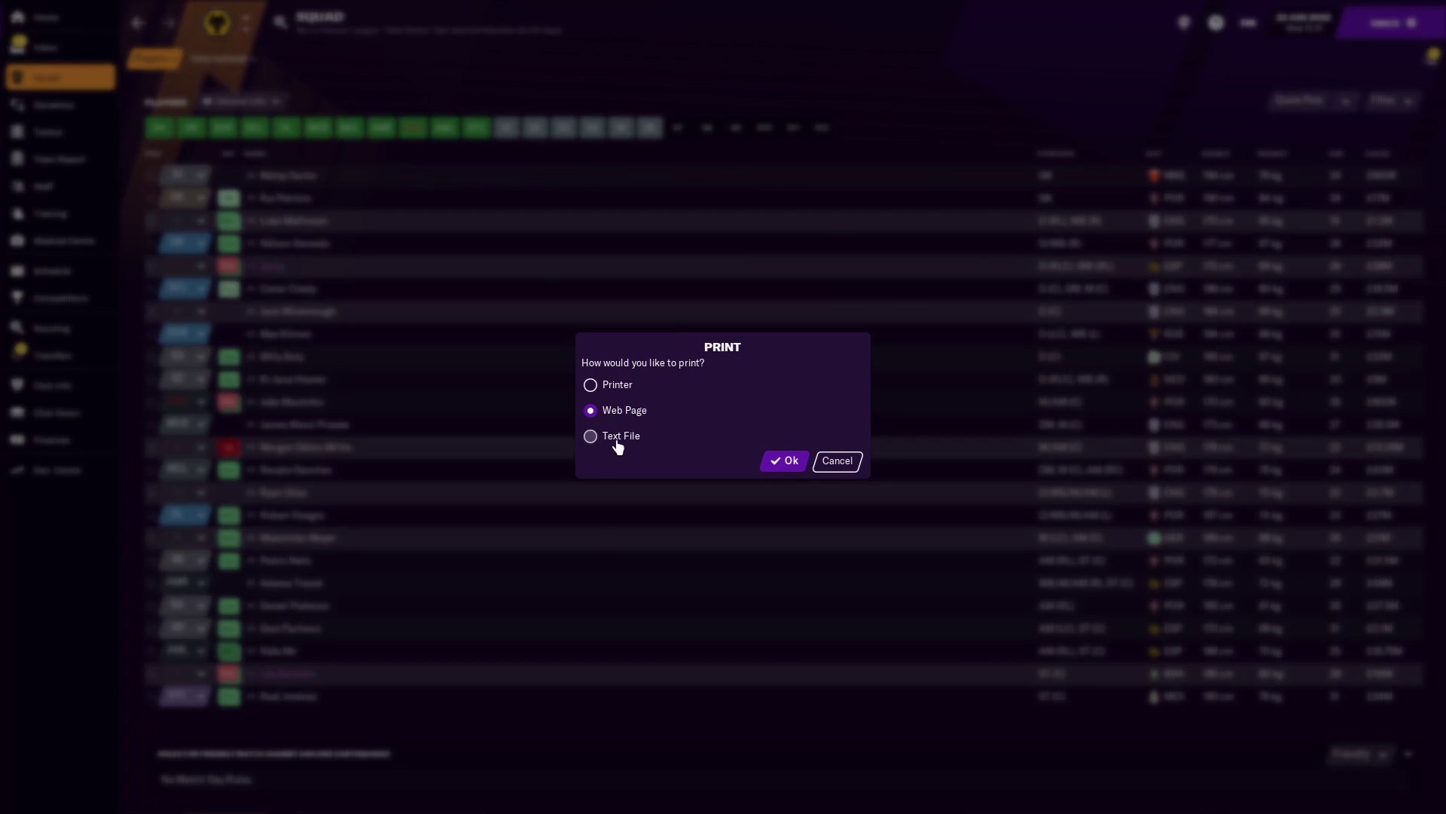
pyautogui.click(773, 461)
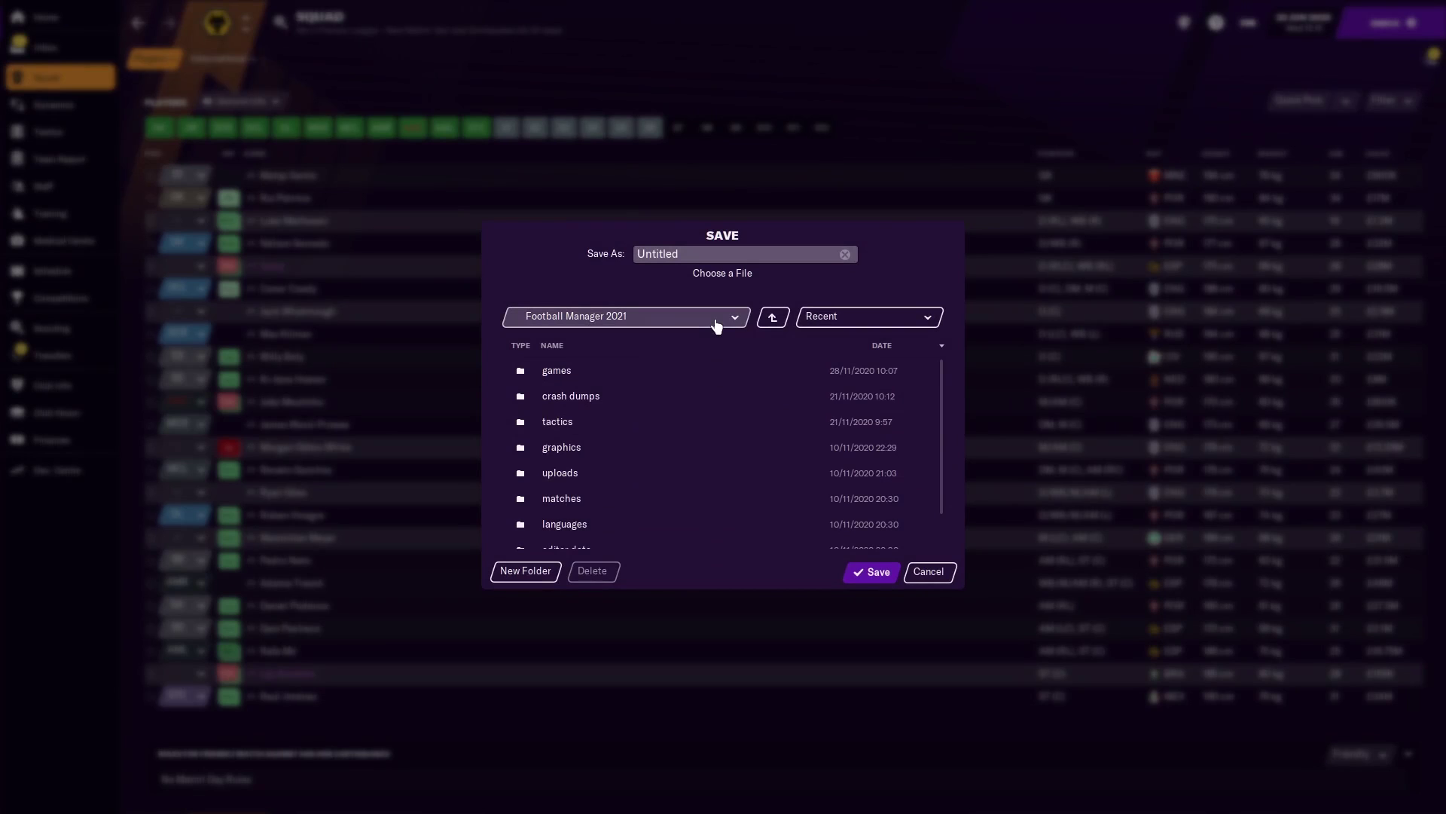
pyautogui.click(716, 326)
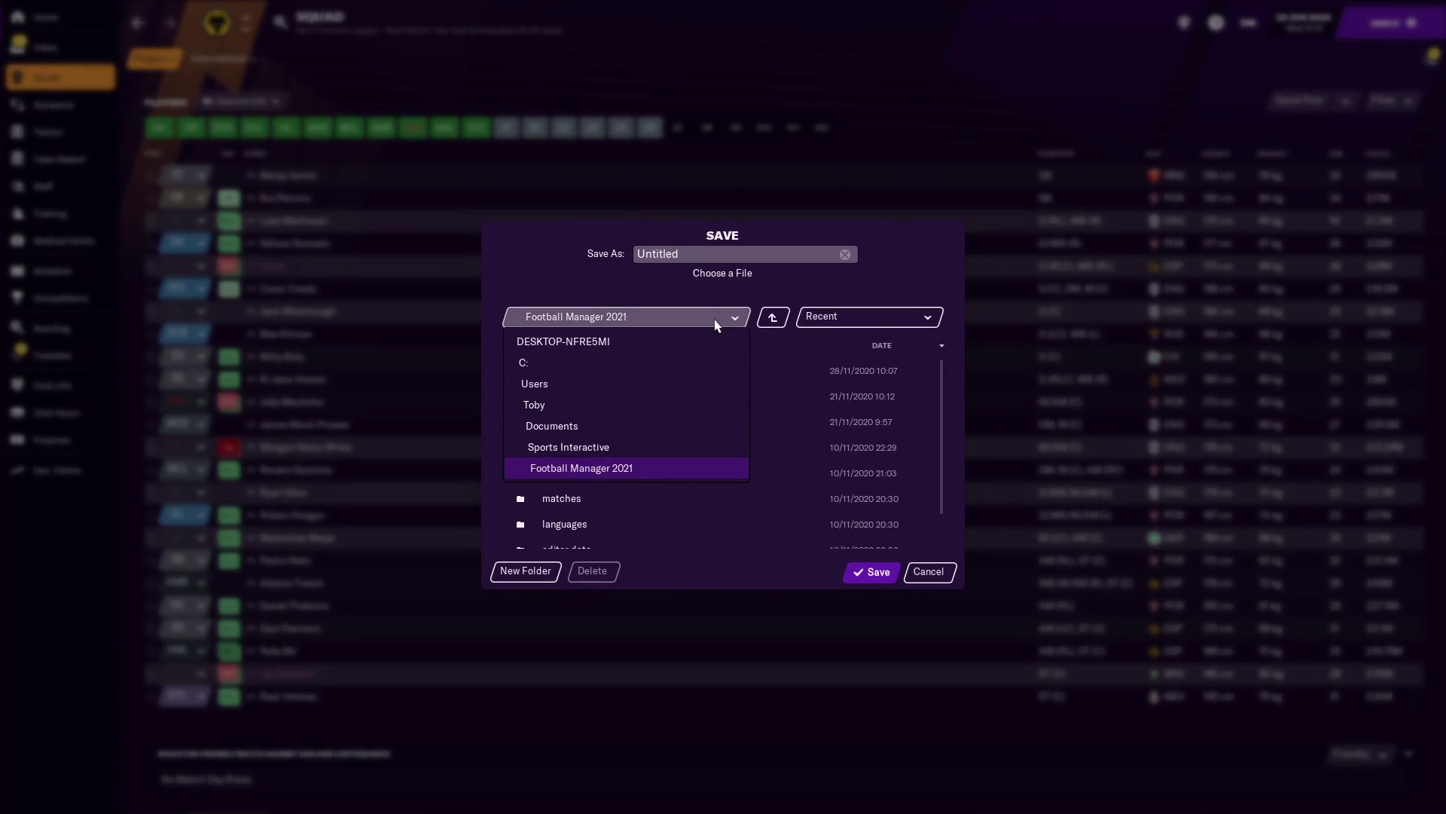
pyautogui.click(587, 407)
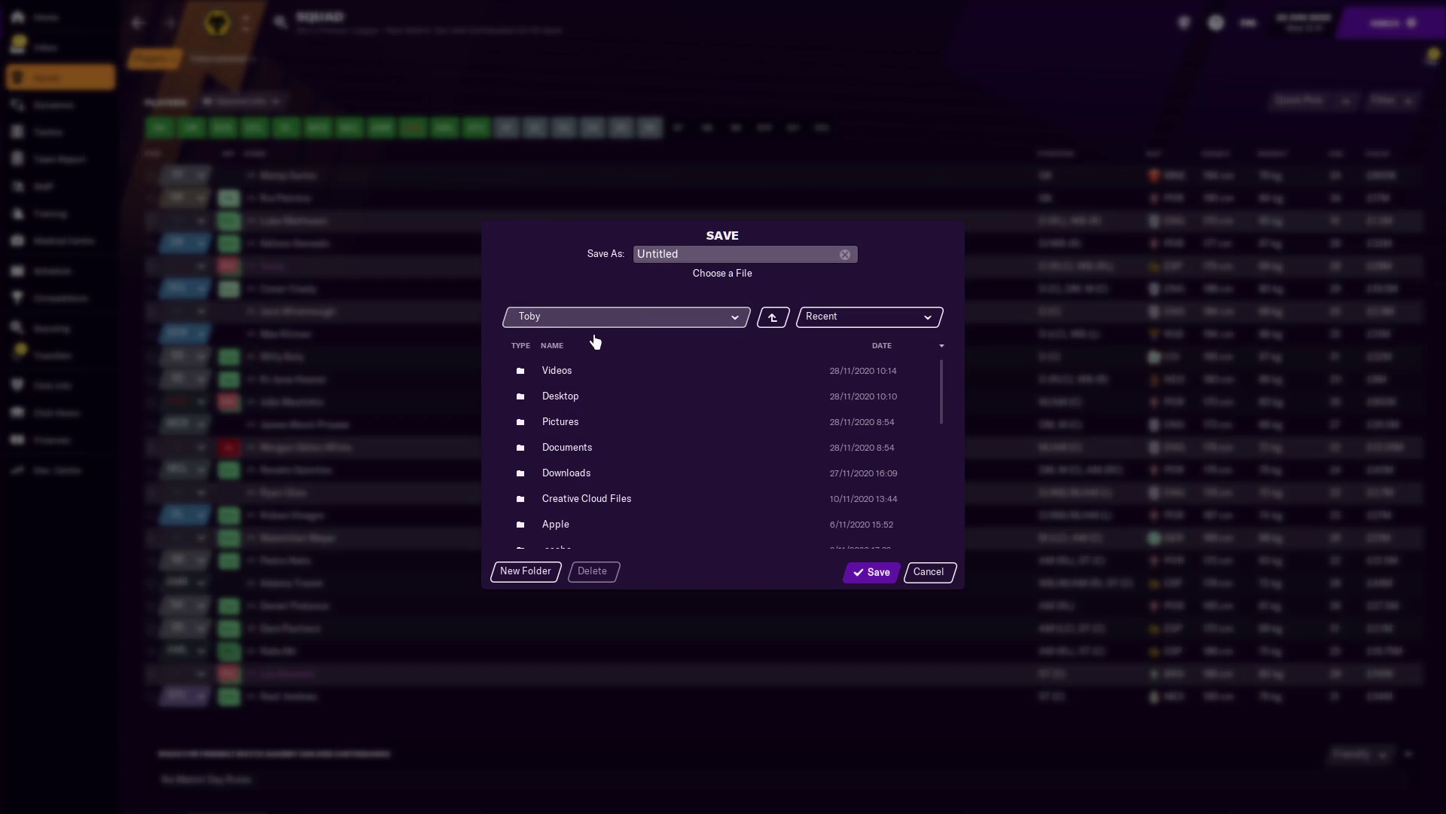
pyautogui.scroll(-1, 629, 463)
pyautogui.scroll(1, 612, 471)
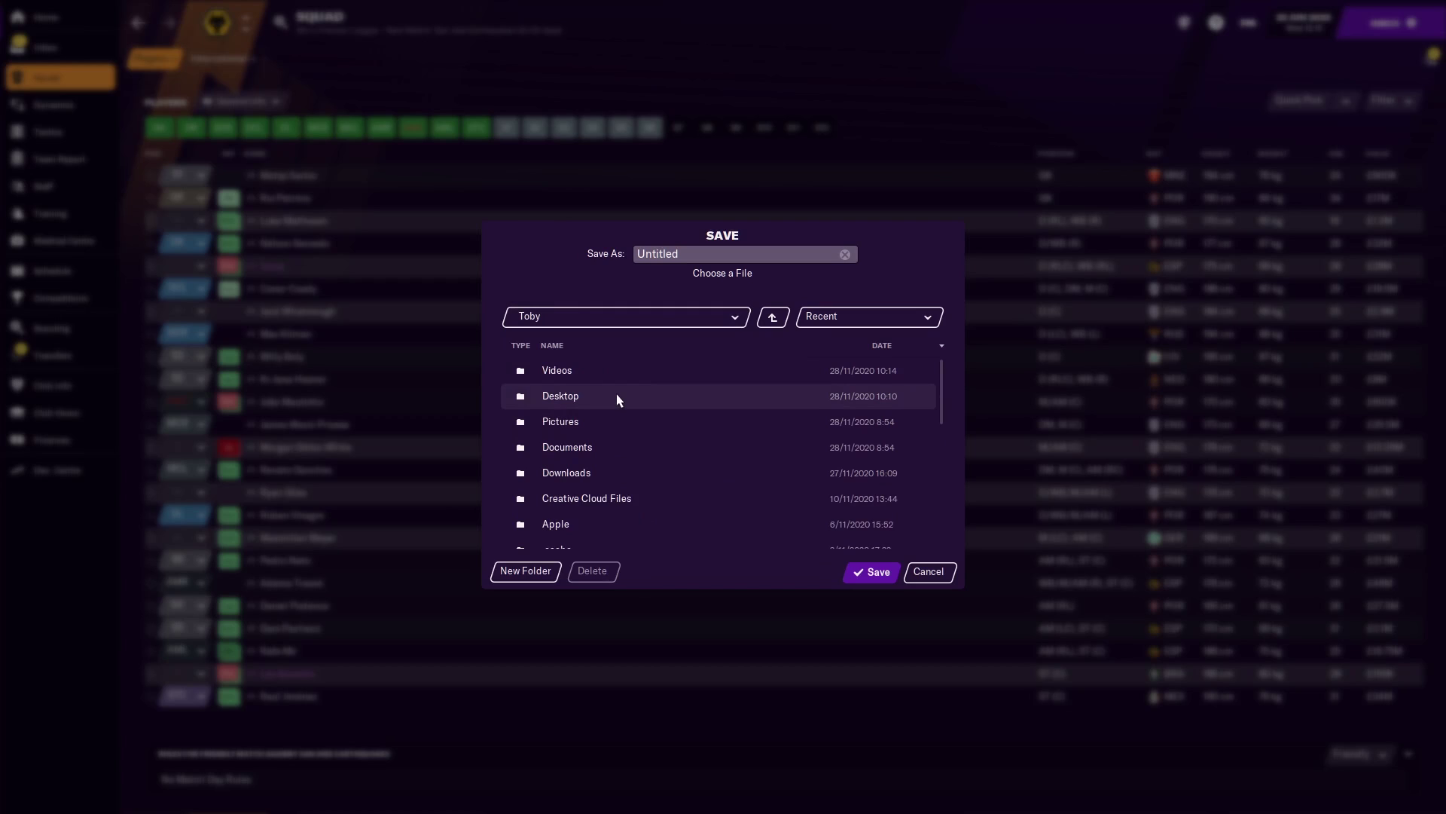
pyautogui.doubleClick(618, 399)
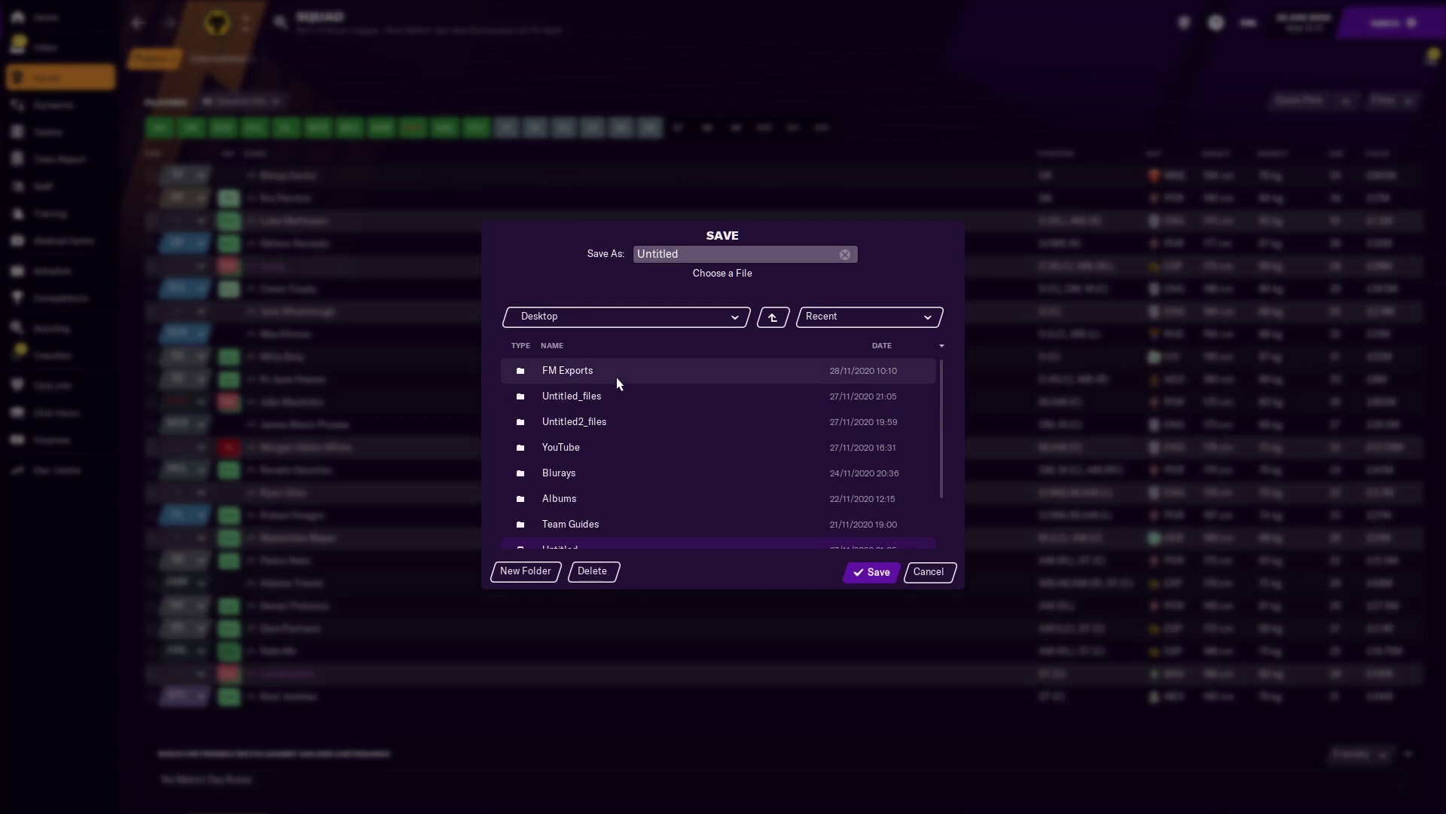
pyautogui.doubleClick(605, 379)
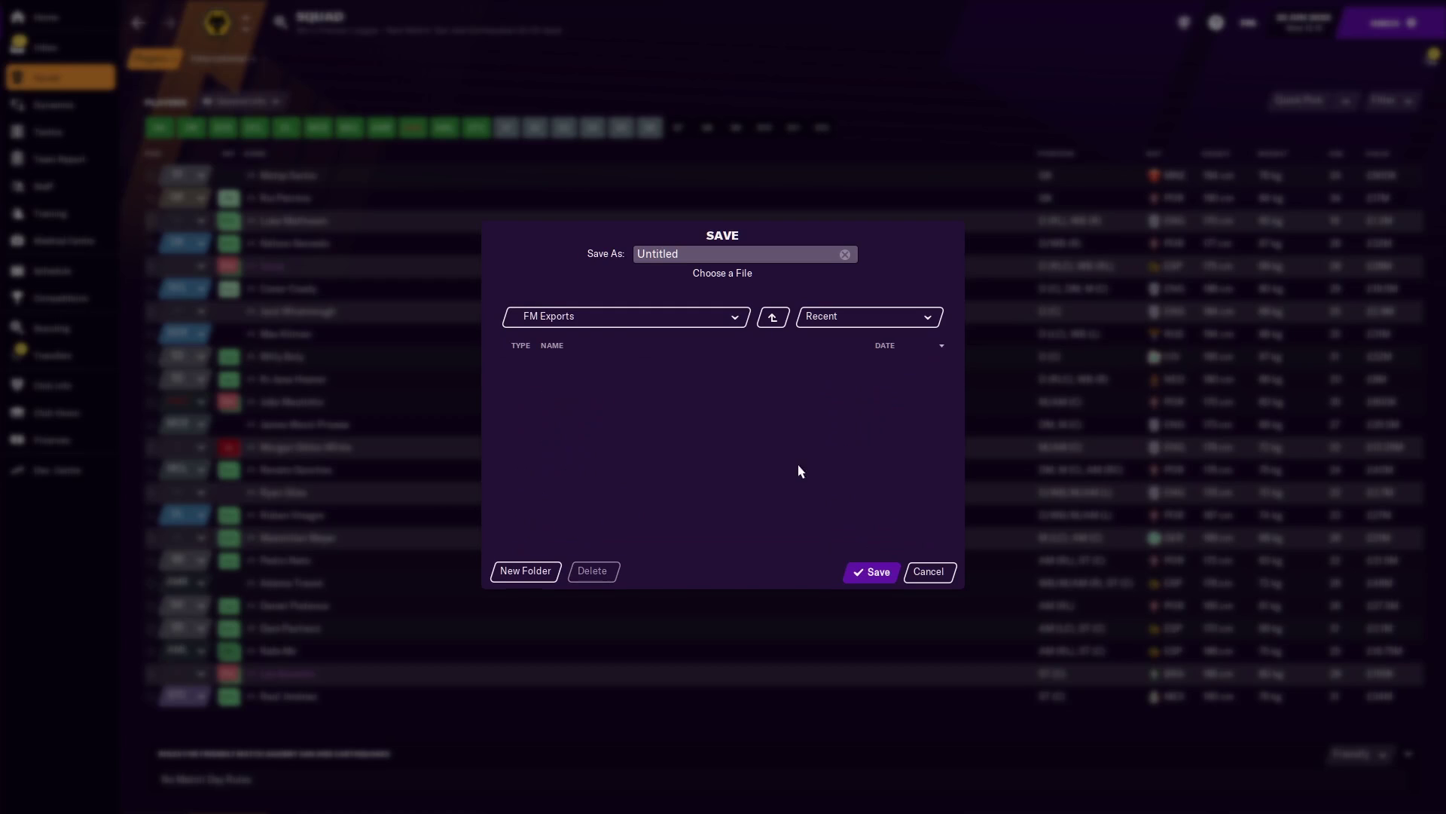
pyautogui.click(864, 579)
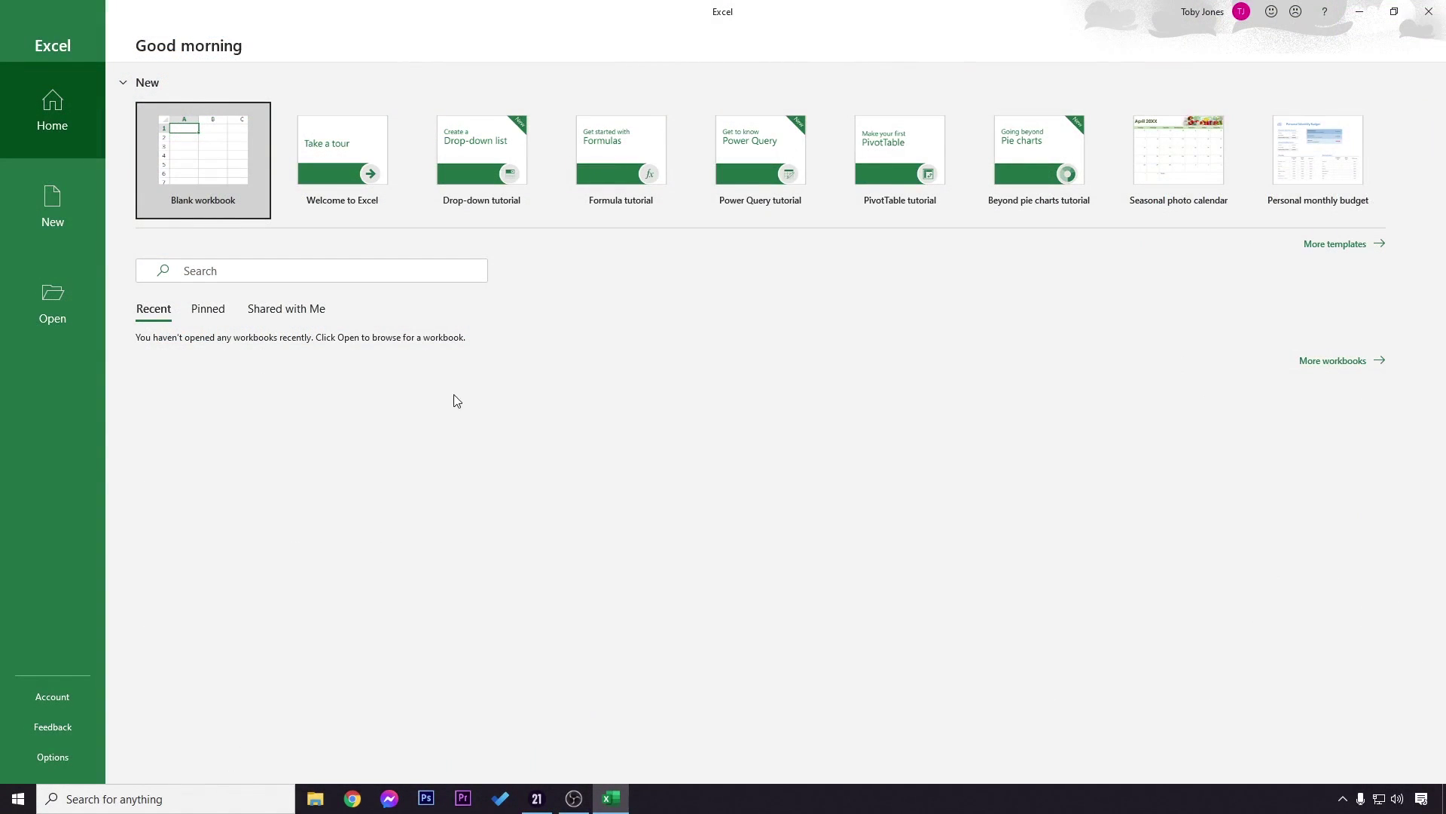
# Open the Untitled squad export from Desktop > FM Exports as an Excel workbook
pyautogui.click(52, 329)
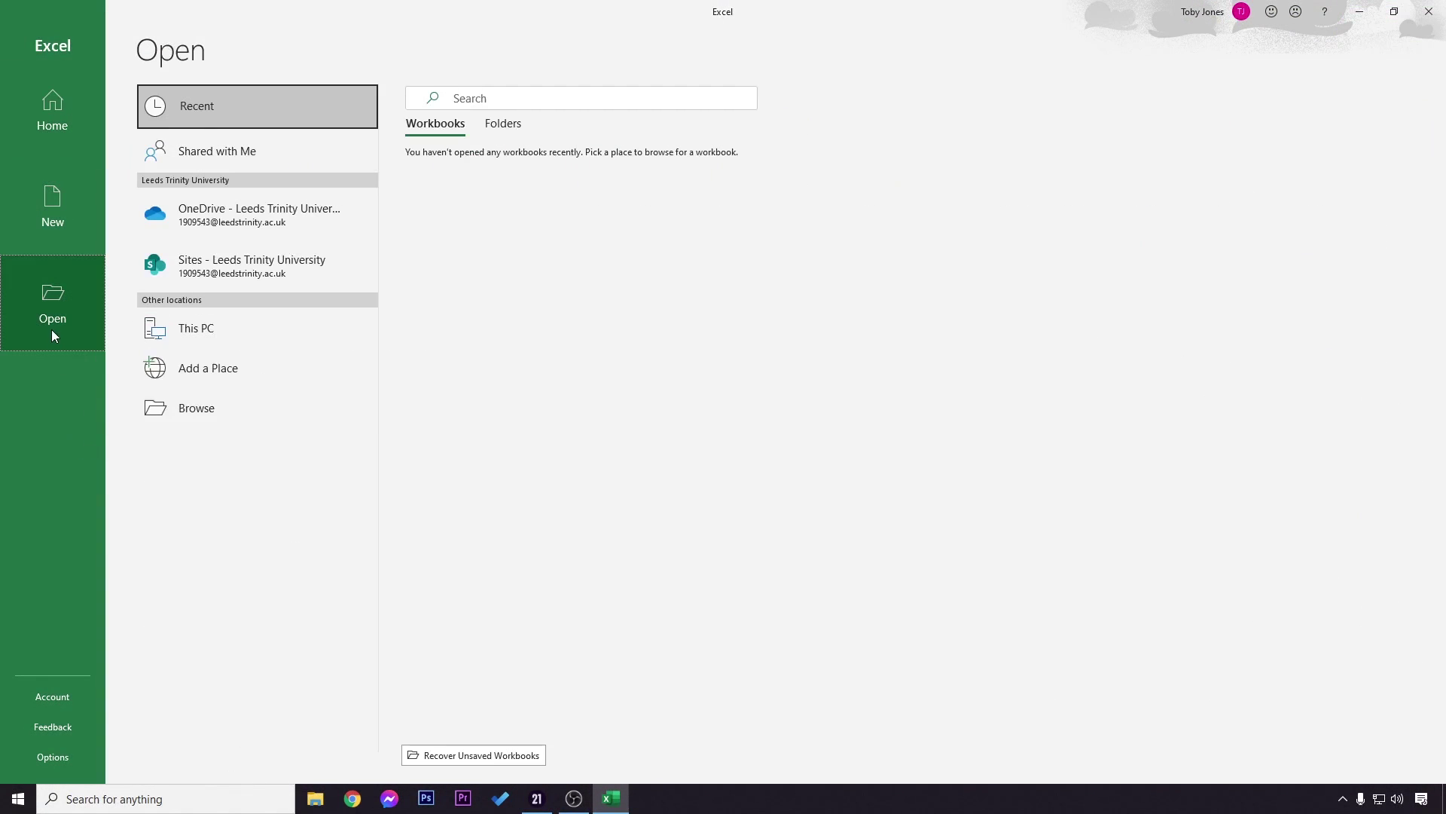
pyautogui.click(216, 410)
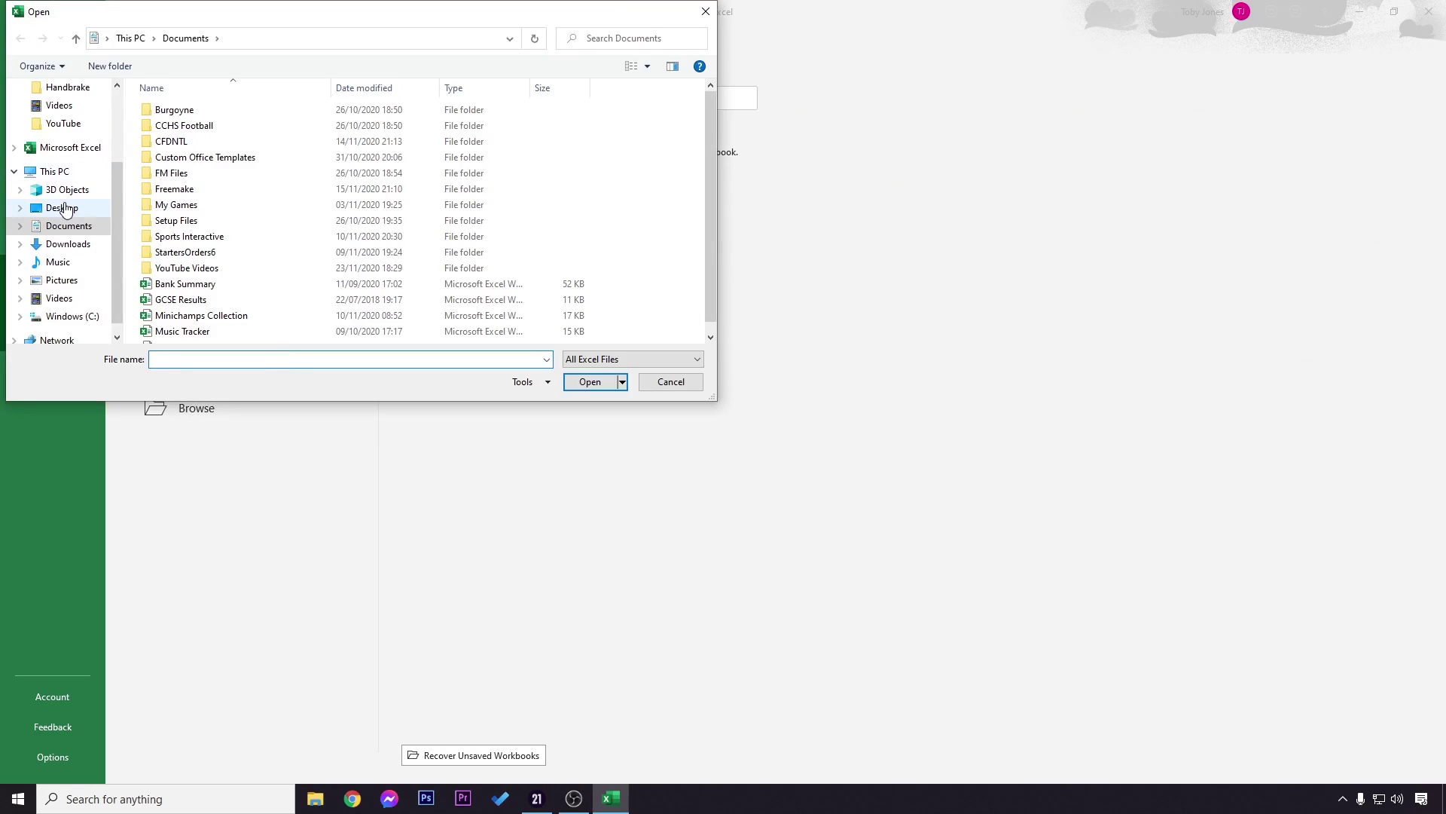
pyautogui.click(65, 209)
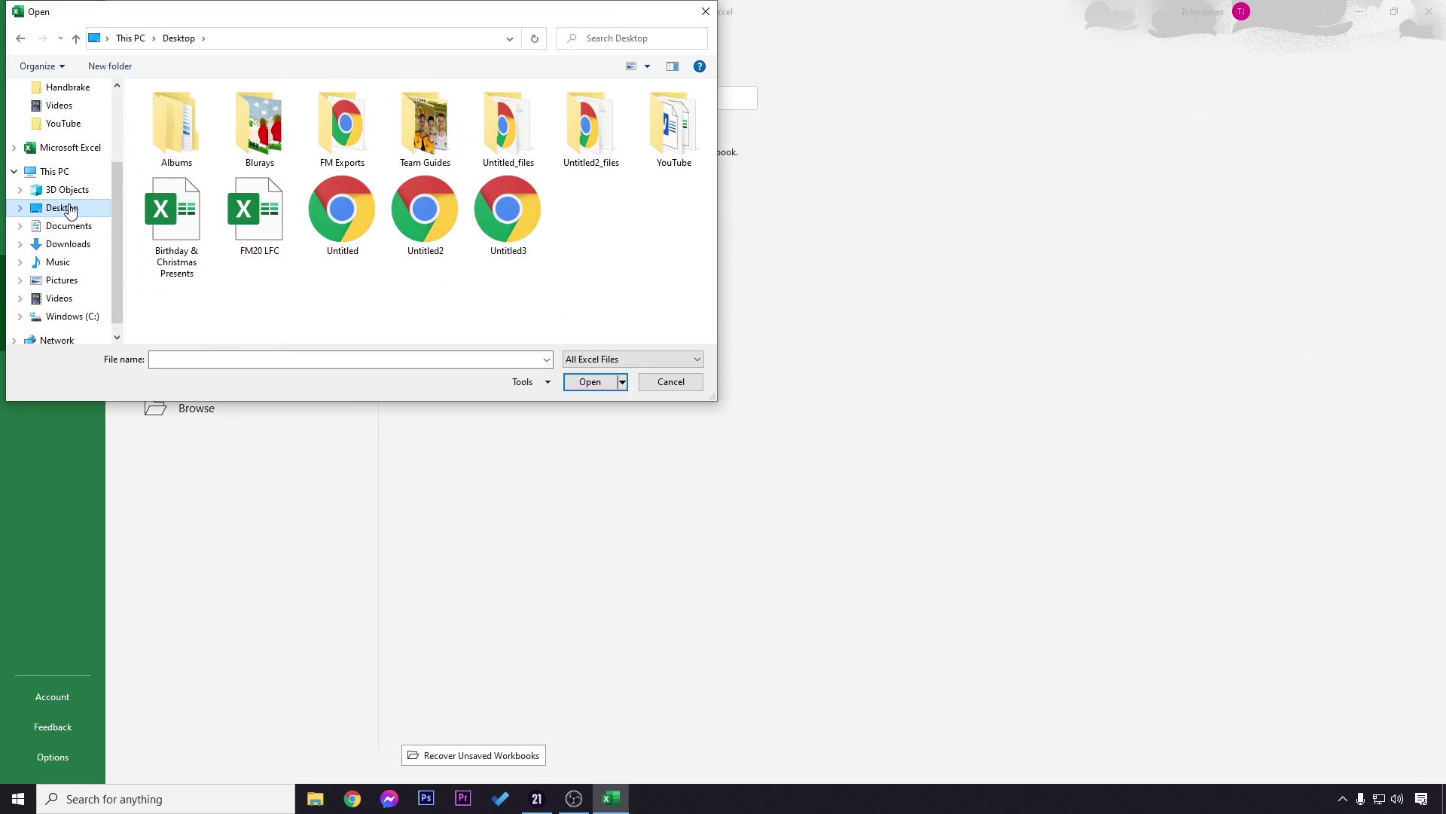
pyautogui.doubleClick(342, 128)
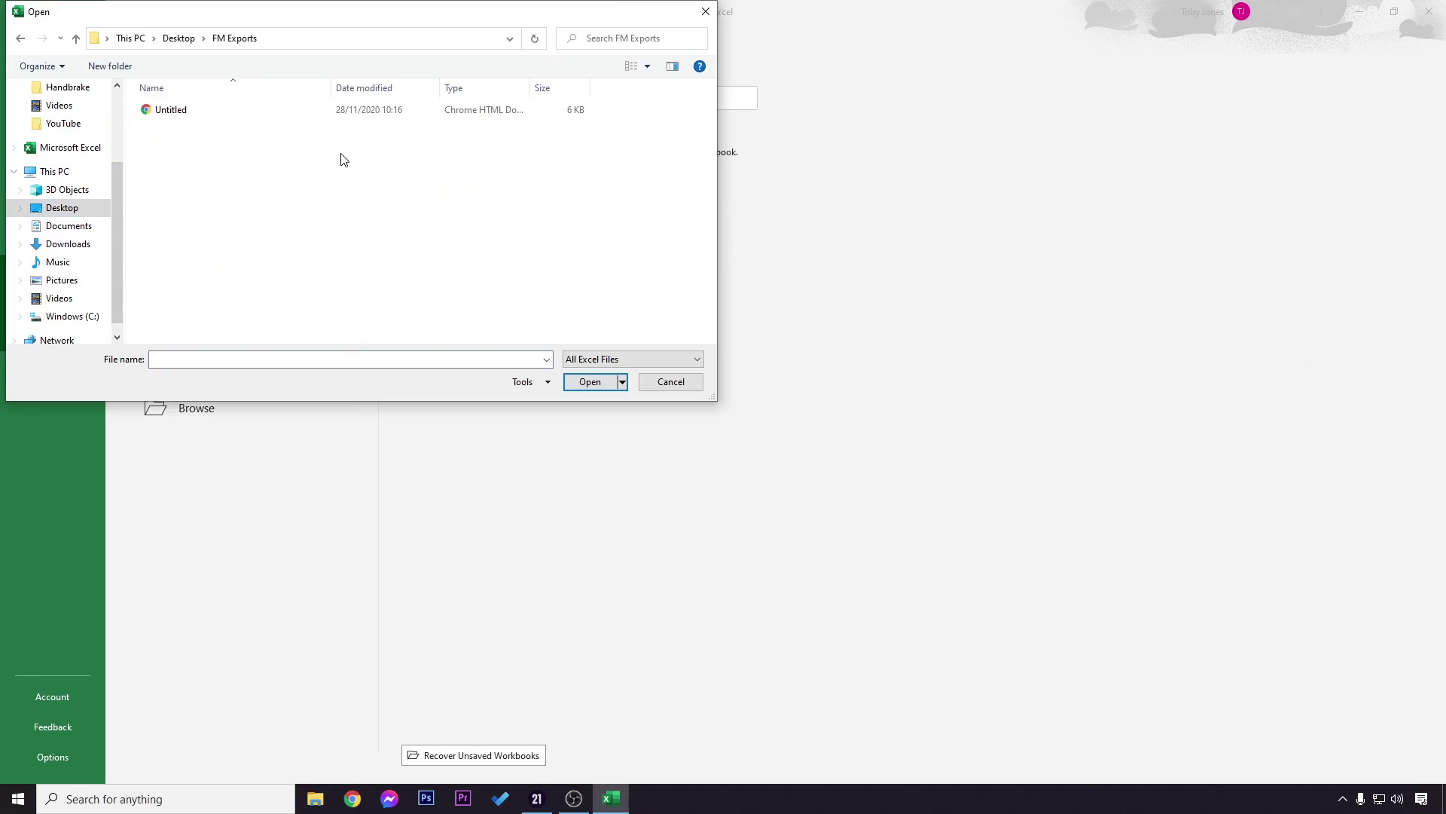
pyautogui.doubleClick(178, 112)
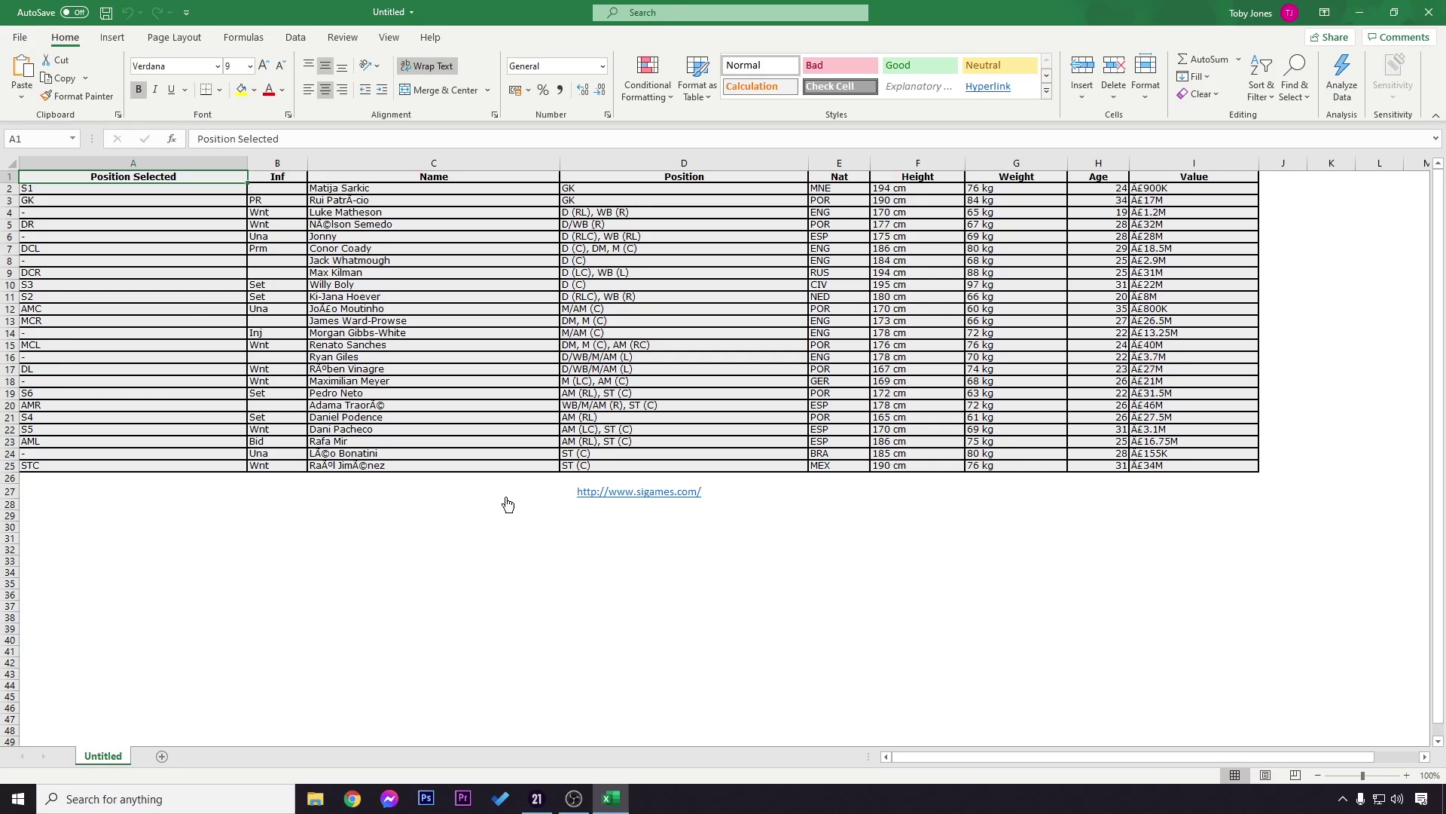
# Delete the sigames.com link in the rows beneath the squad table
pyautogui.moveTo(836, 549); pyautogui.dragTo(548, 490)
pyautogui.press('Delete')
pyautogui.click(546, 585)
pyautogui.click(603, 605)
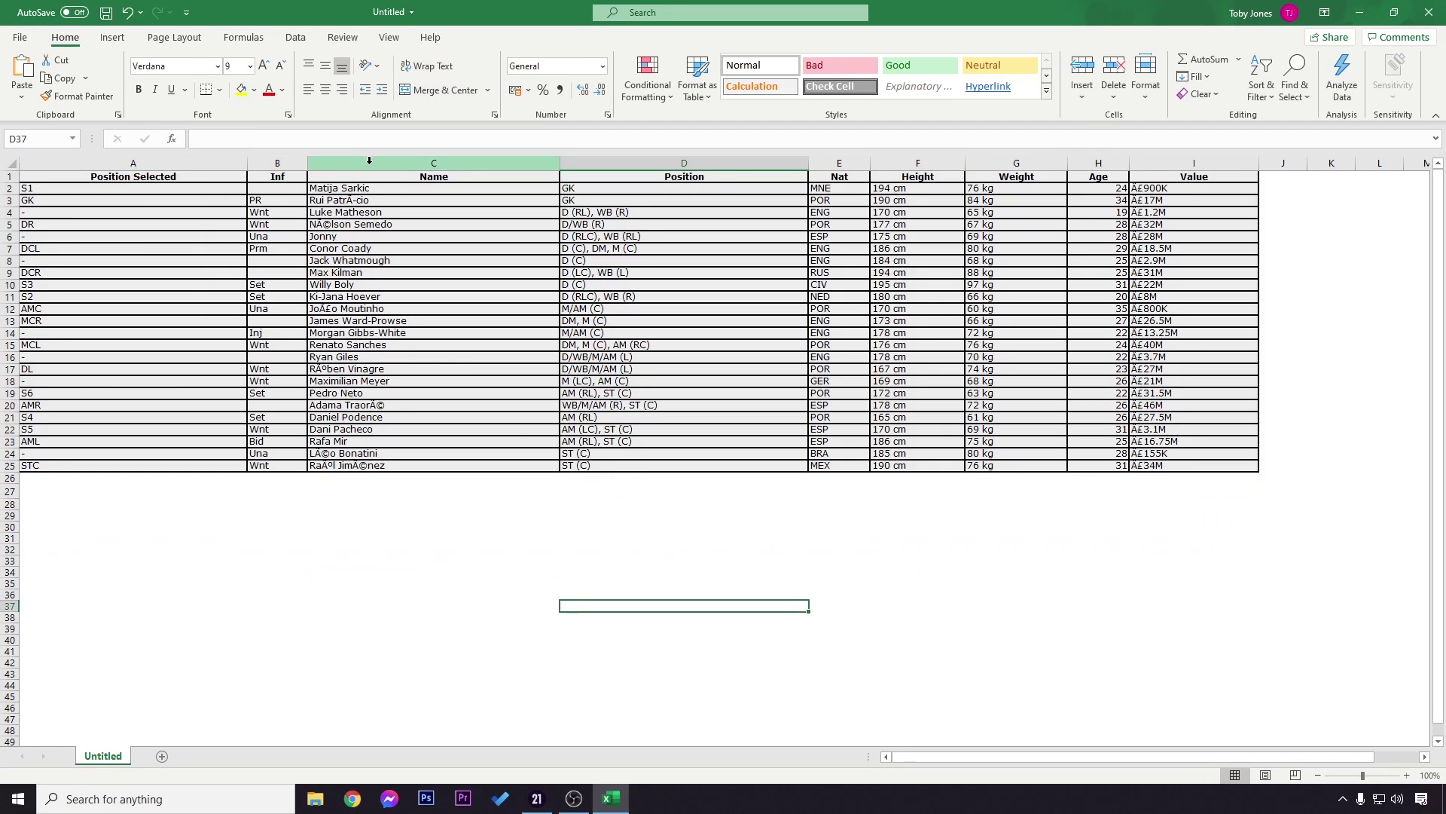
# Check the garbled player names in C3 and C17 and the positions in column D
pyautogui.click(373, 188)
pyautogui.click(381, 199)
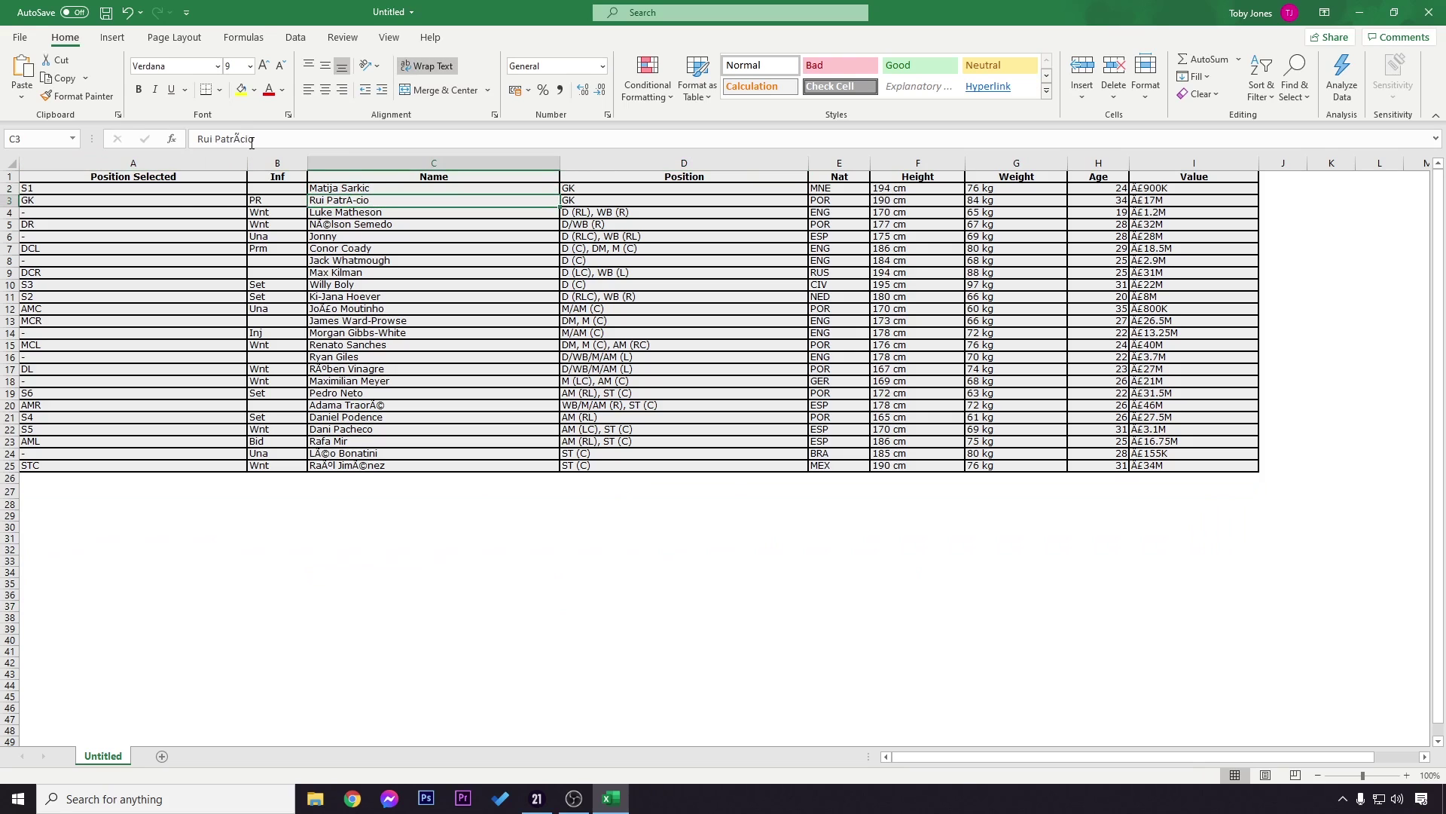
pyautogui.click(234, 138)
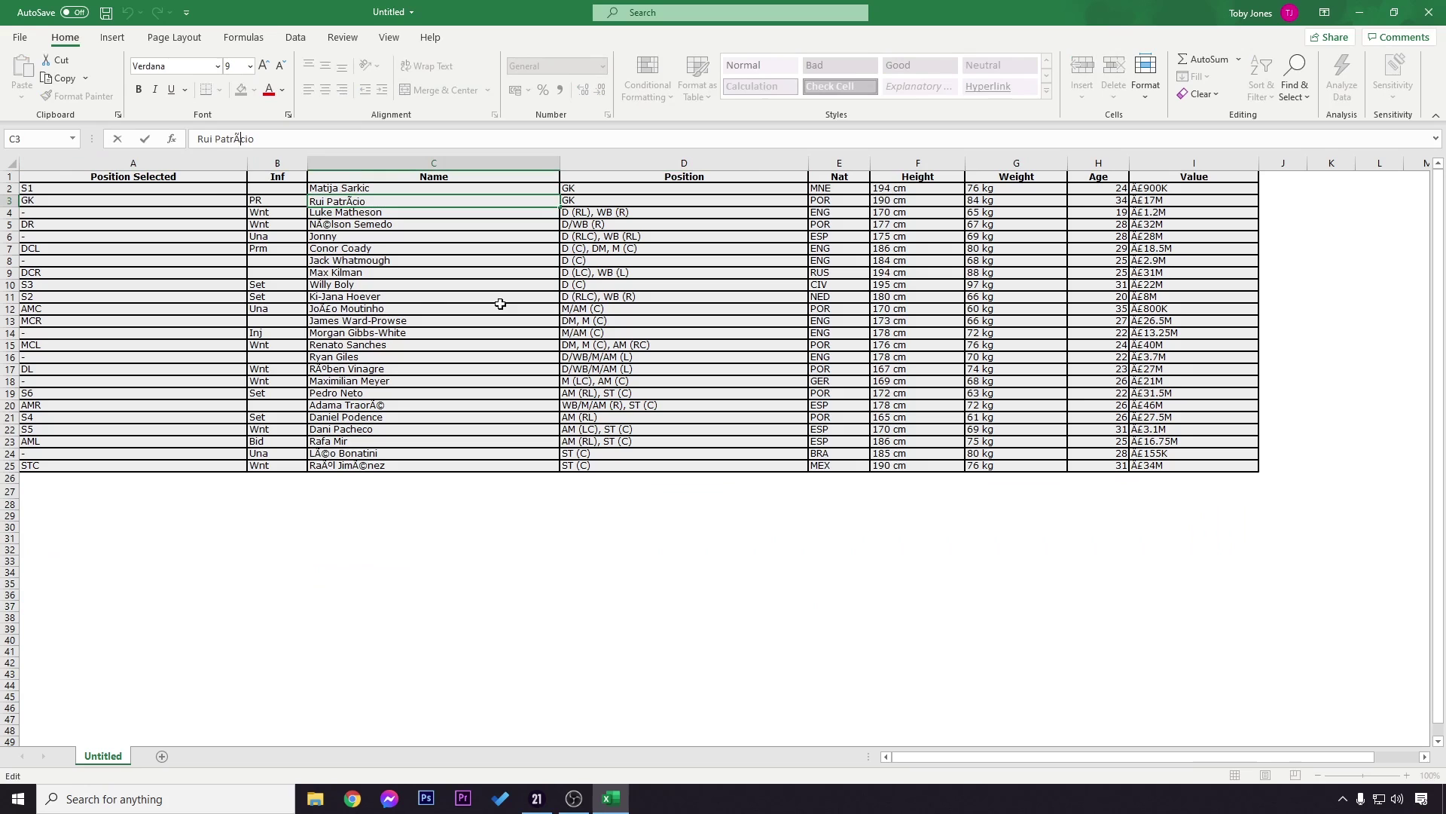
pyautogui.press('Escape')
pyautogui.click(382, 369)
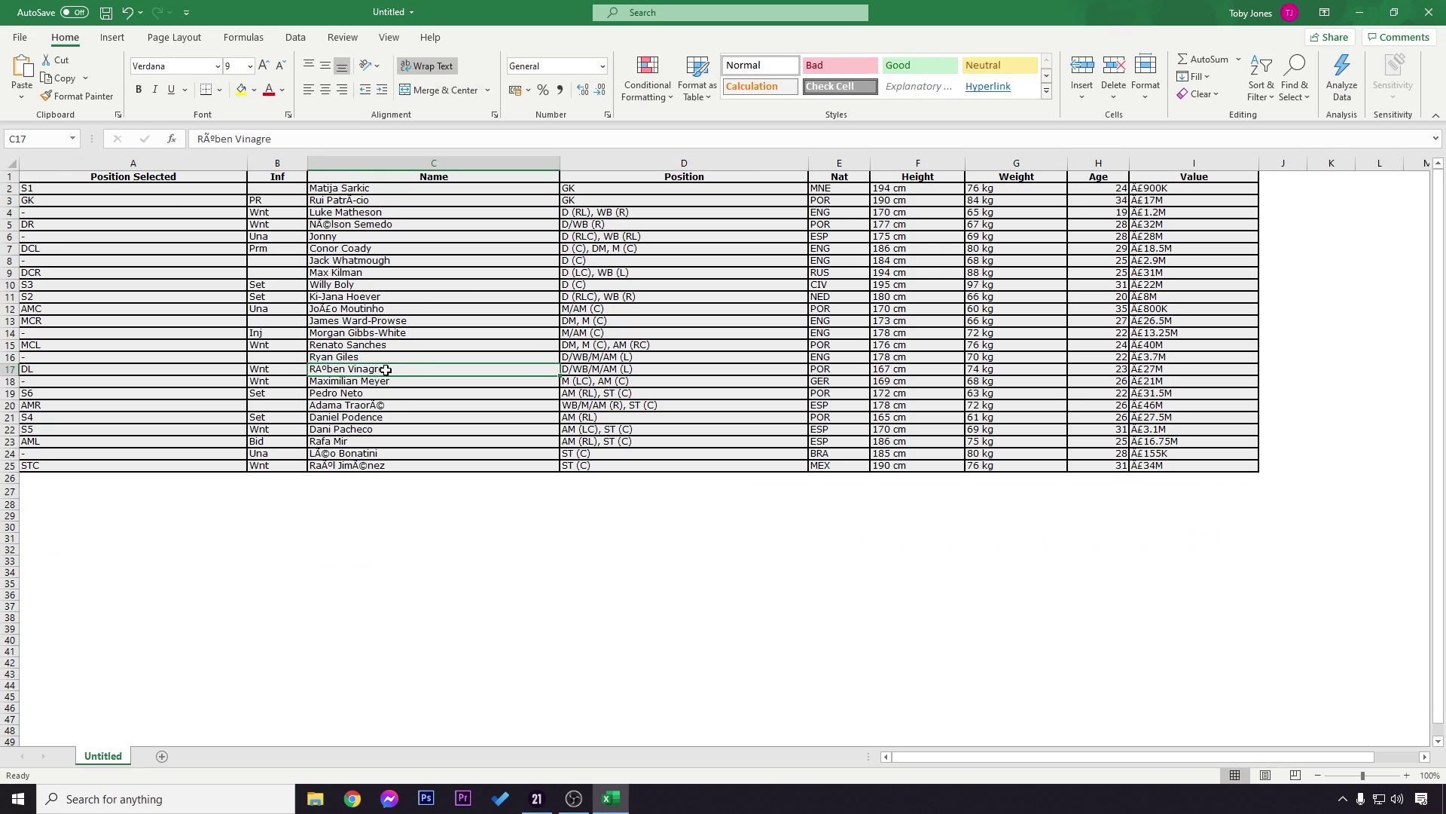
pyautogui.click(628, 189)
pyautogui.hotkey('shift', 'Down')
pyautogui.hotkey('shift', 'Down')
pyautogui.hotkey('shift', 'Down')
pyautogui.hotkey('shift', 'Down')
pyautogui.hotkey('shift', 'Down')
pyautogui.hotkey('shift', 'Down')
pyautogui.hotkey('shift', 'Down')
pyautogui.hotkey('shift', 'Down')
pyautogui.hotkey('shift', 'Down')
pyautogui.hotkey('shift', 'Down')
pyautogui.hotkey('shift', 'Down')
pyautogui.hotkey('shift', 'Down')
pyautogui.hotkey('shift', 'Down')
pyautogui.hotkey('shift', 'Down')
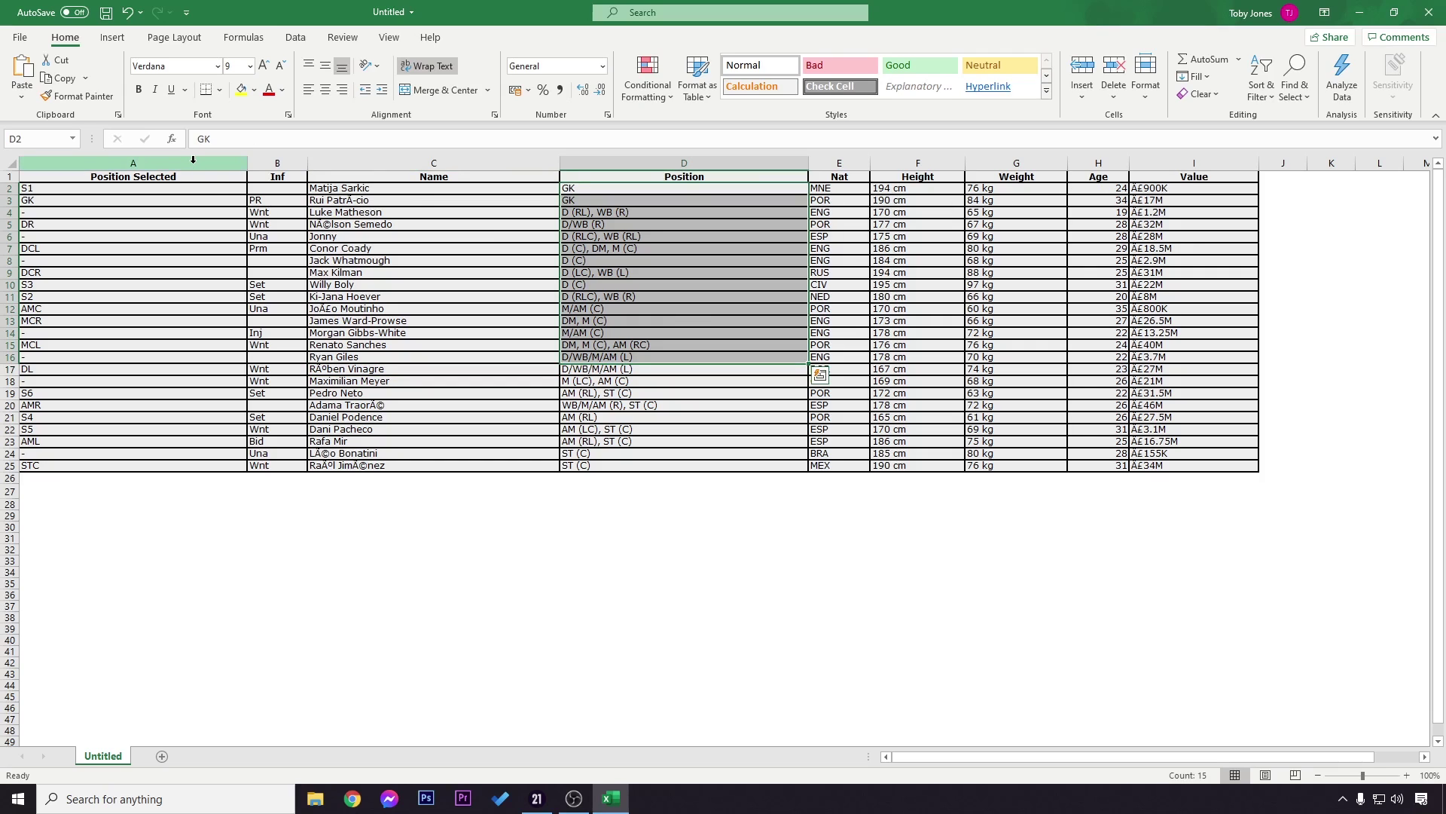
pyautogui.click(676, 210)
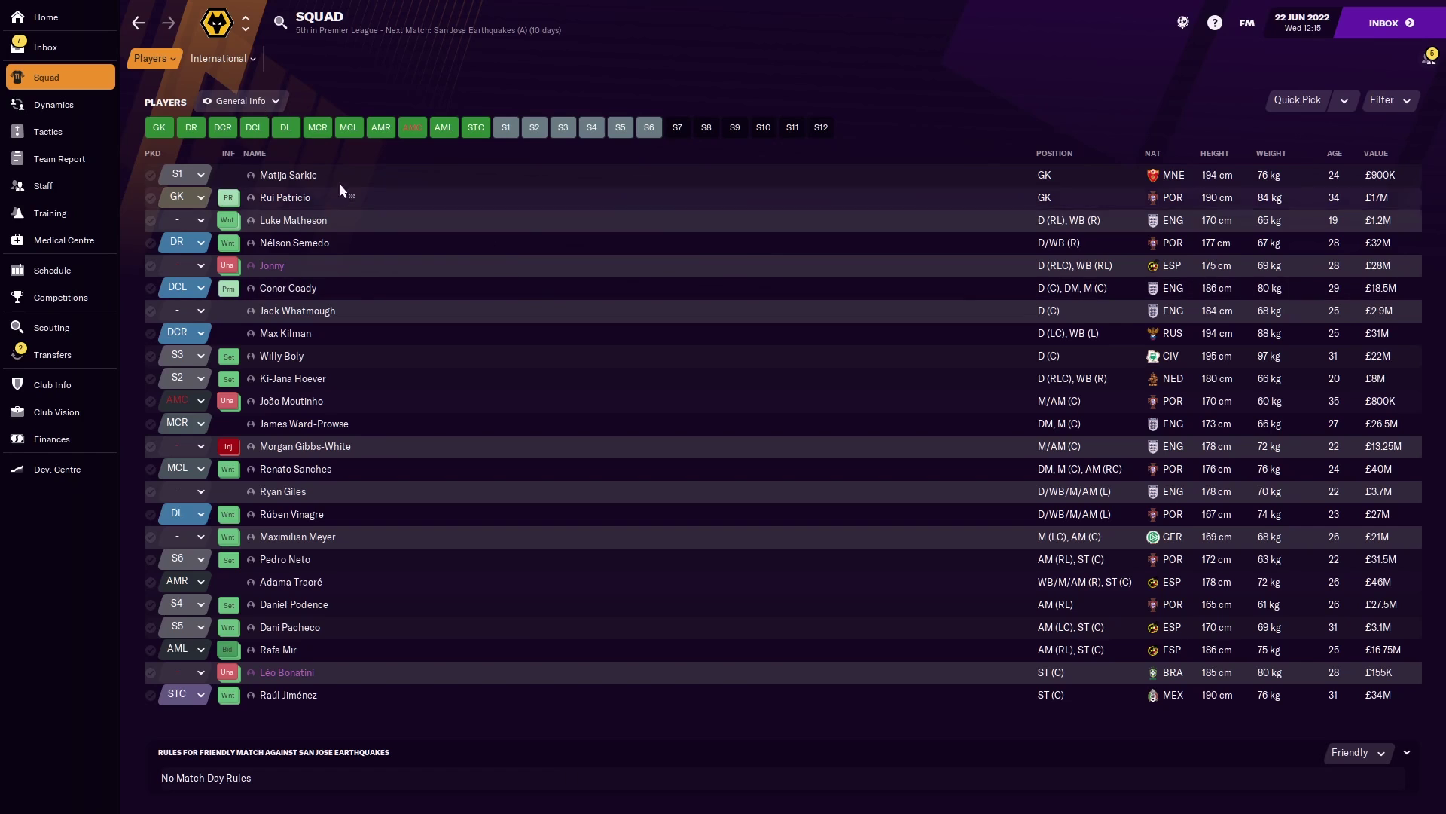
# Switch the squad list to the Reports view, filtered back to senior players only
pyautogui.click(263, 105)
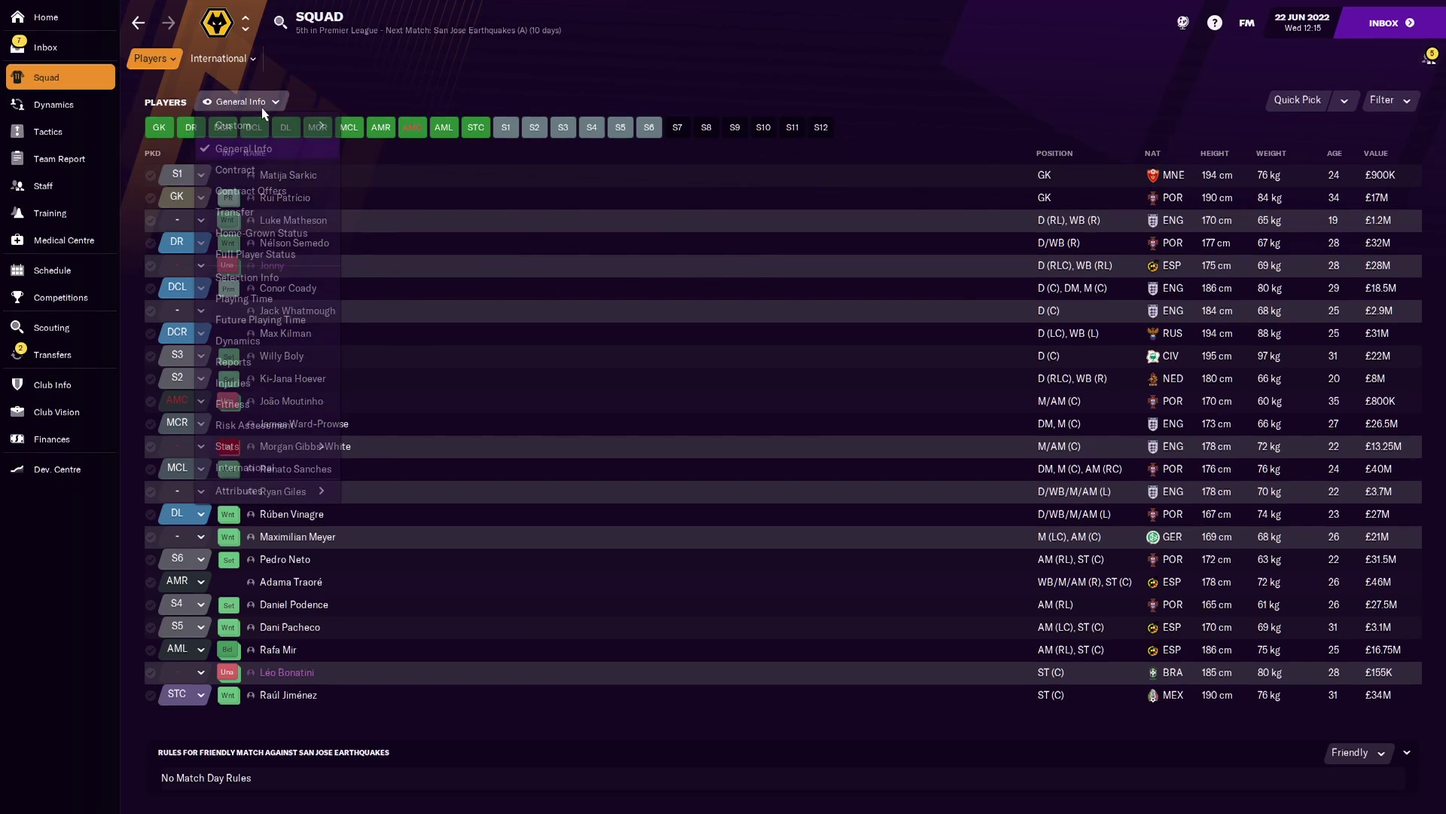
pyautogui.click(235, 364)
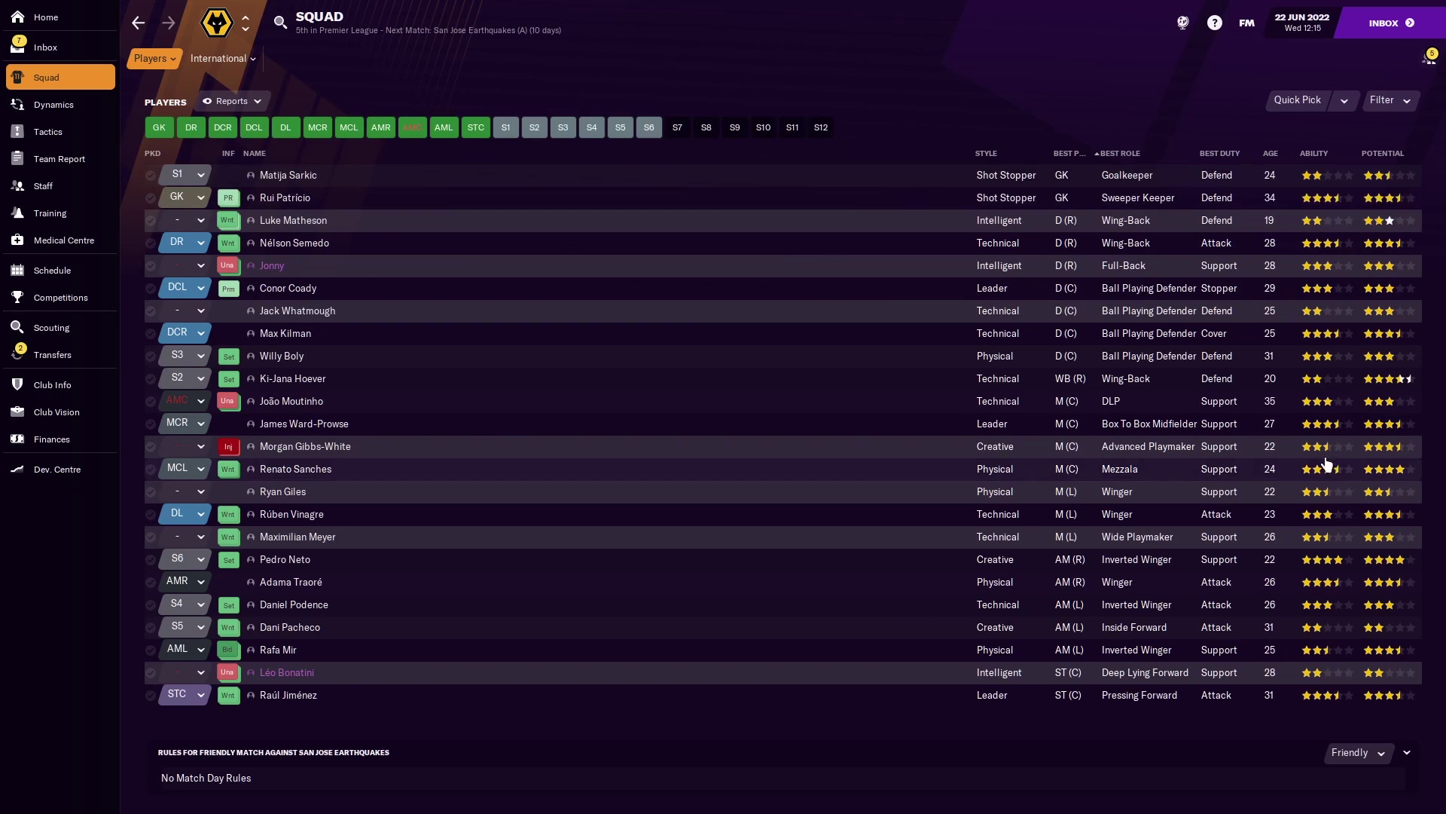
pyautogui.moveTo(1320, 431)
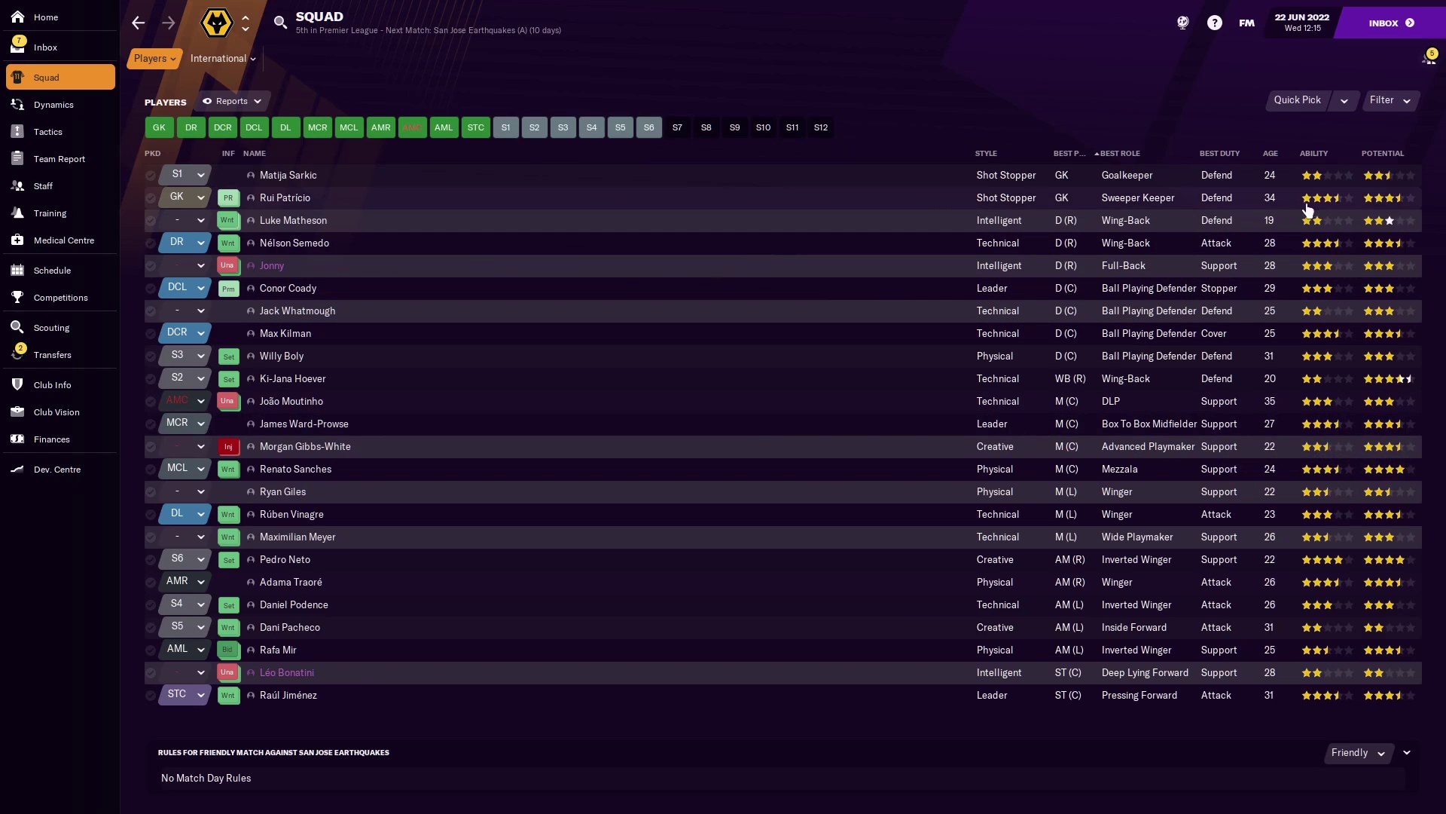
pyautogui.moveTo(1323, 488)
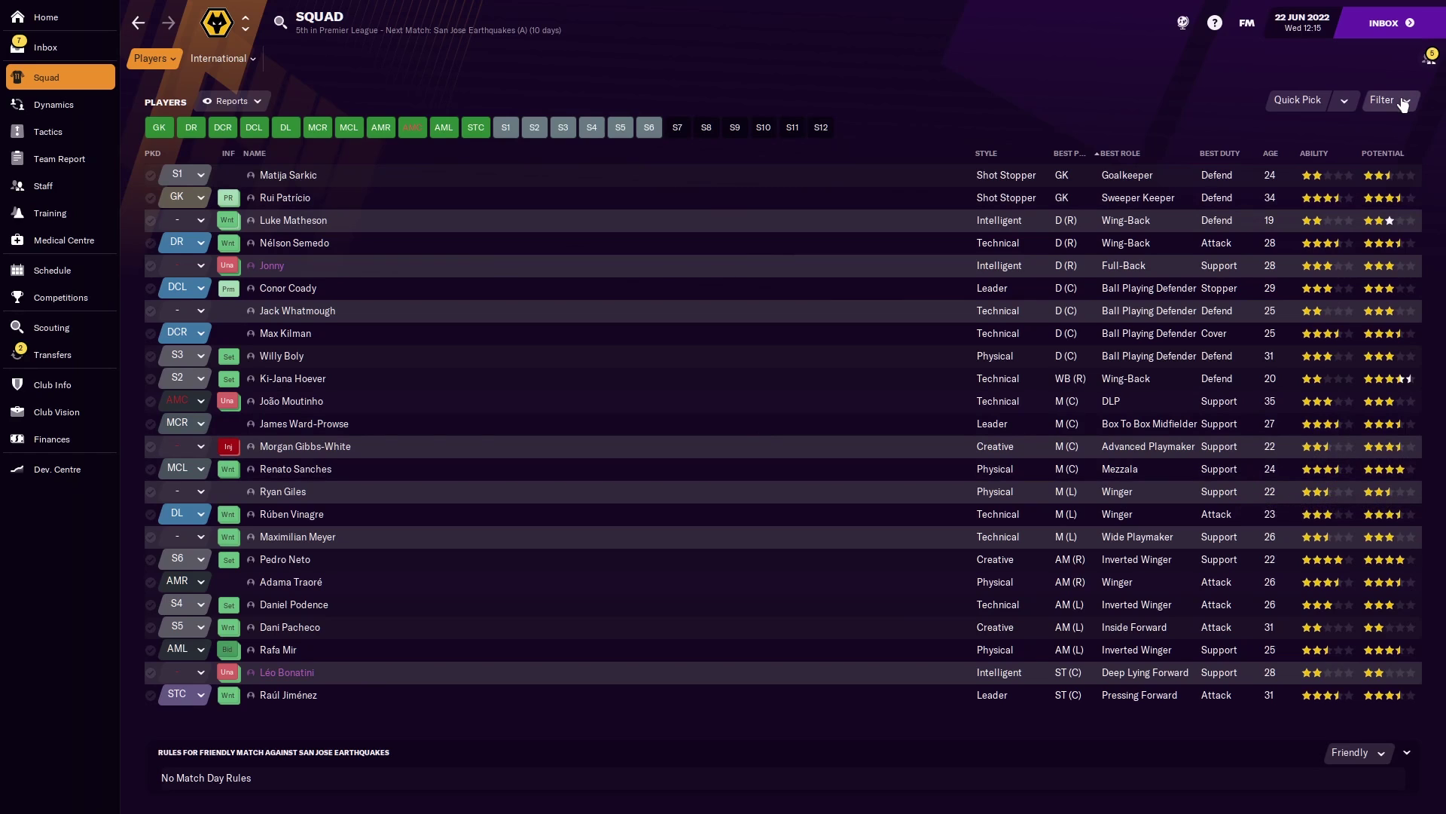
pyautogui.click(1403, 106)
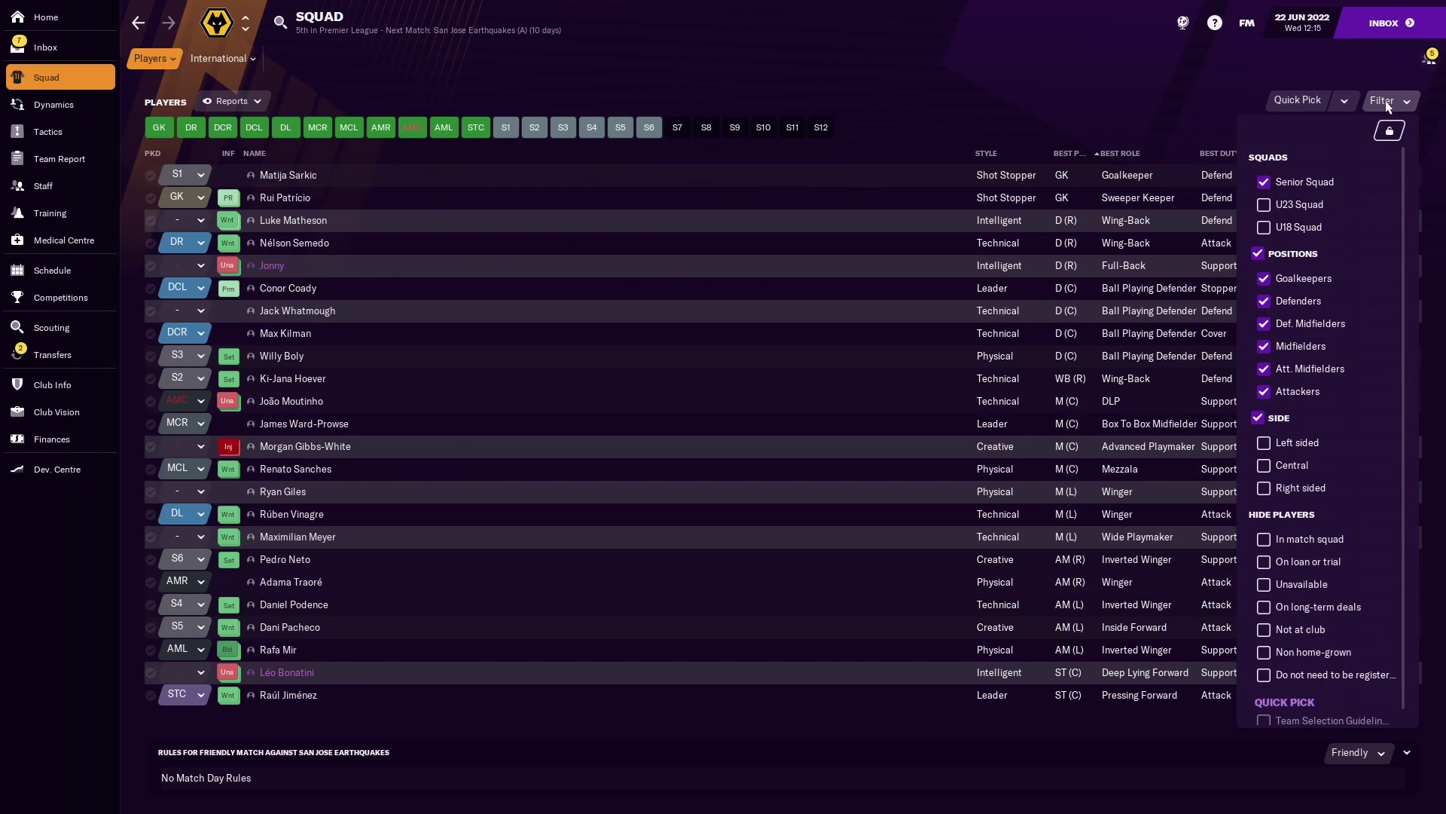
pyautogui.click(1324, 211)
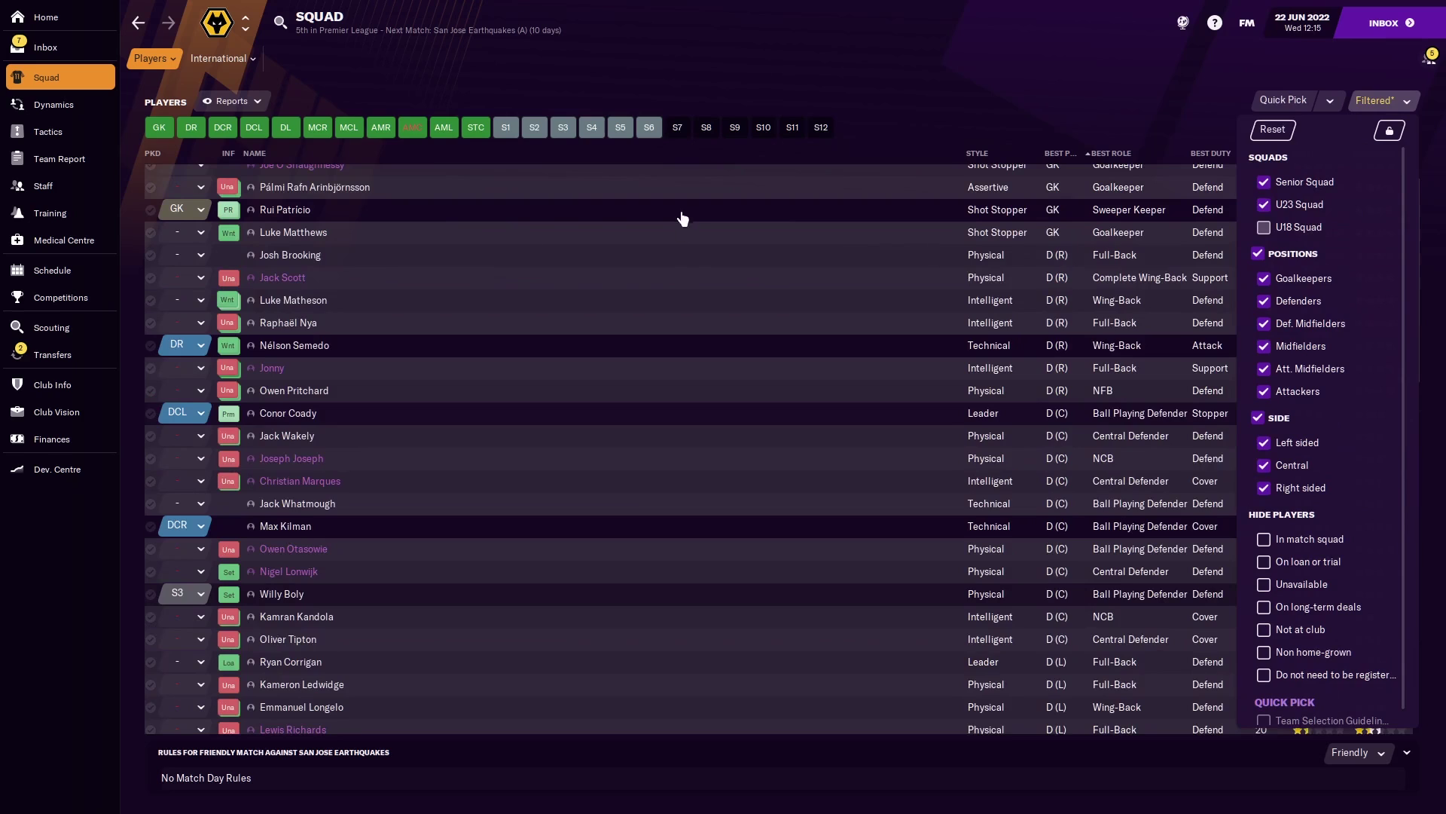
pyautogui.click(1298, 226)
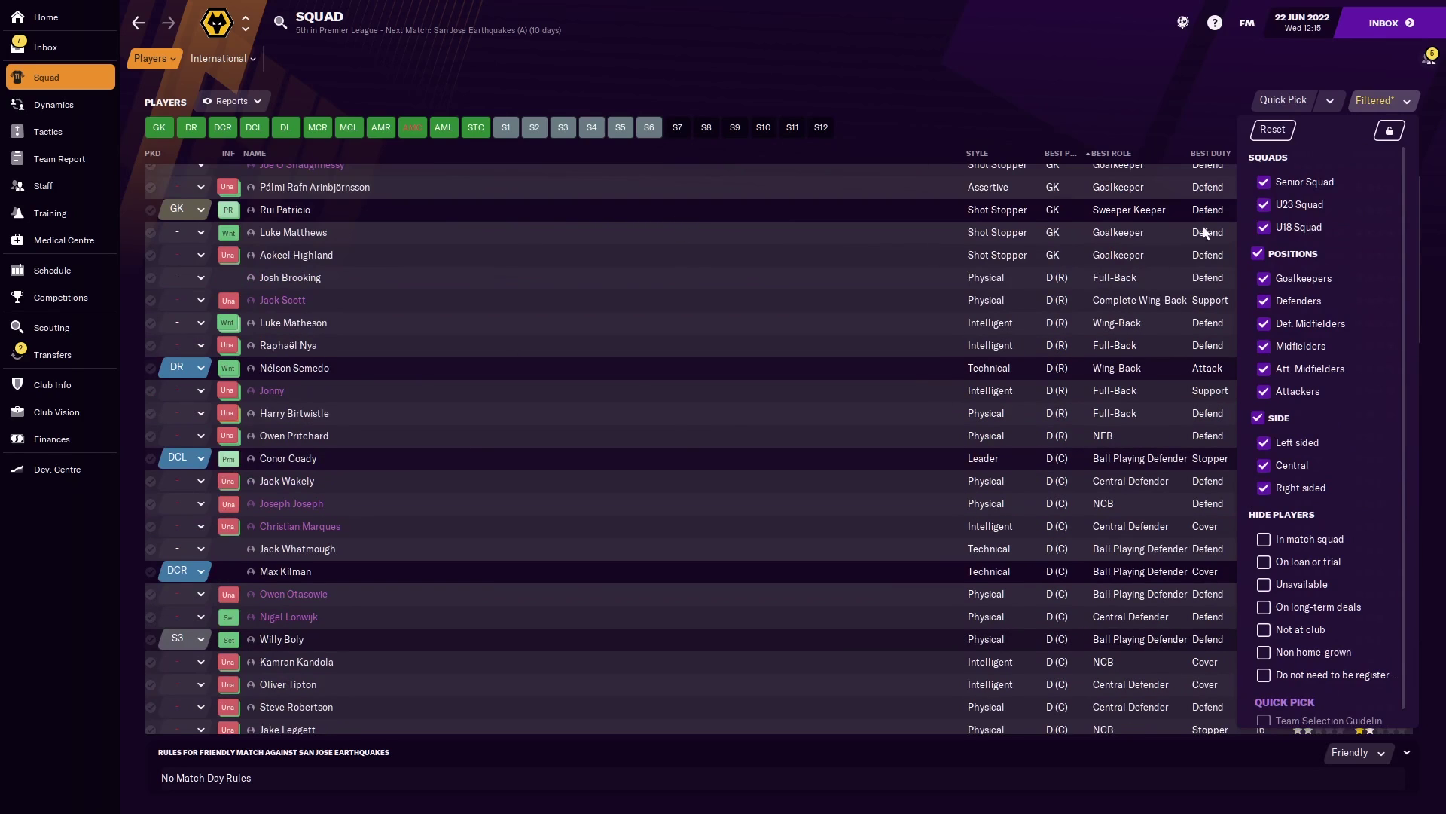
pyautogui.click(1265, 228)
pyautogui.click(1264, 205)
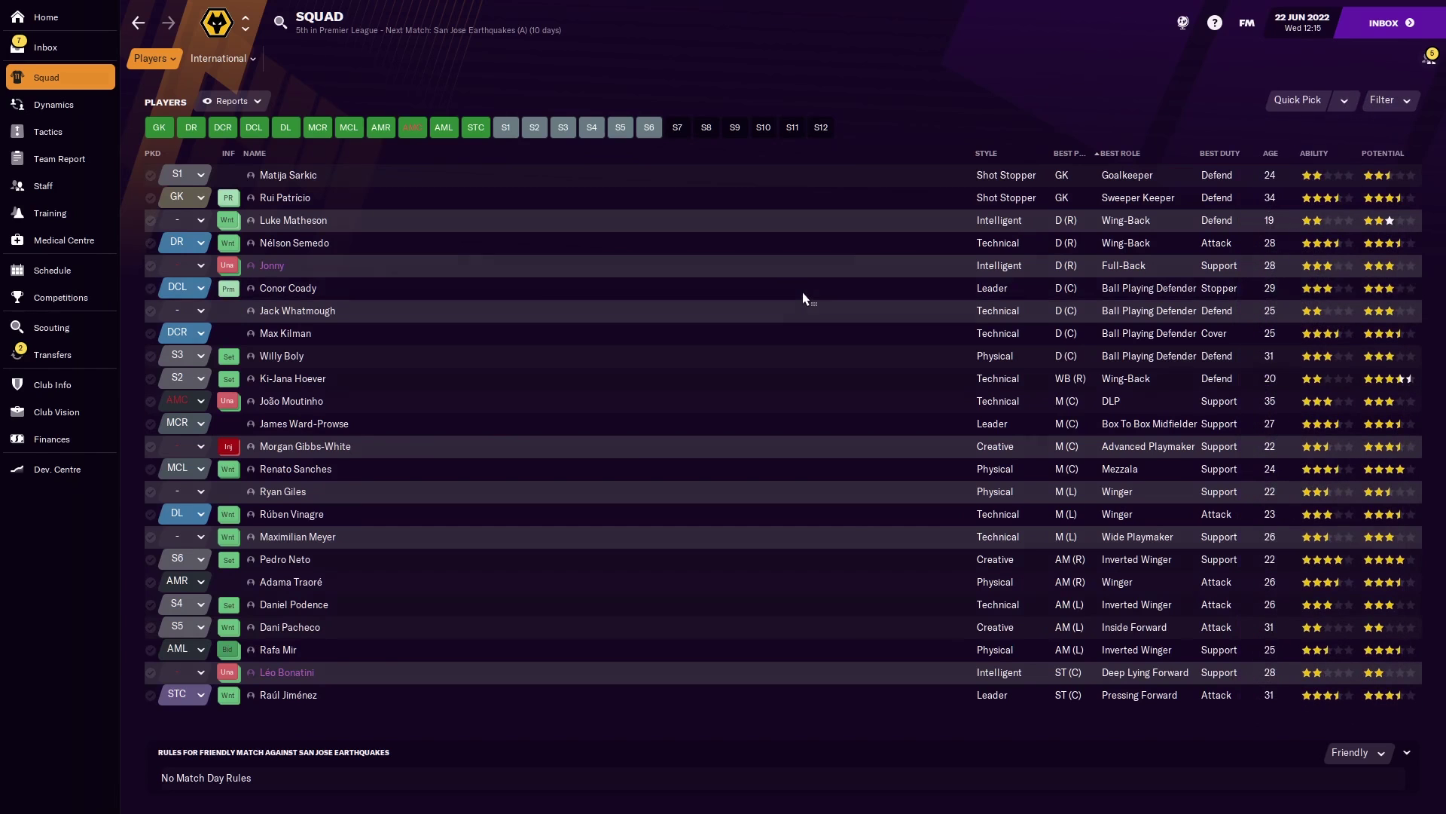
pyautogui.hotkey('ctrl', 'p')
# Save the Reports view as web page Untitled2 in FM Exports, then show the Contract view
pyautogui.click(788, 460)
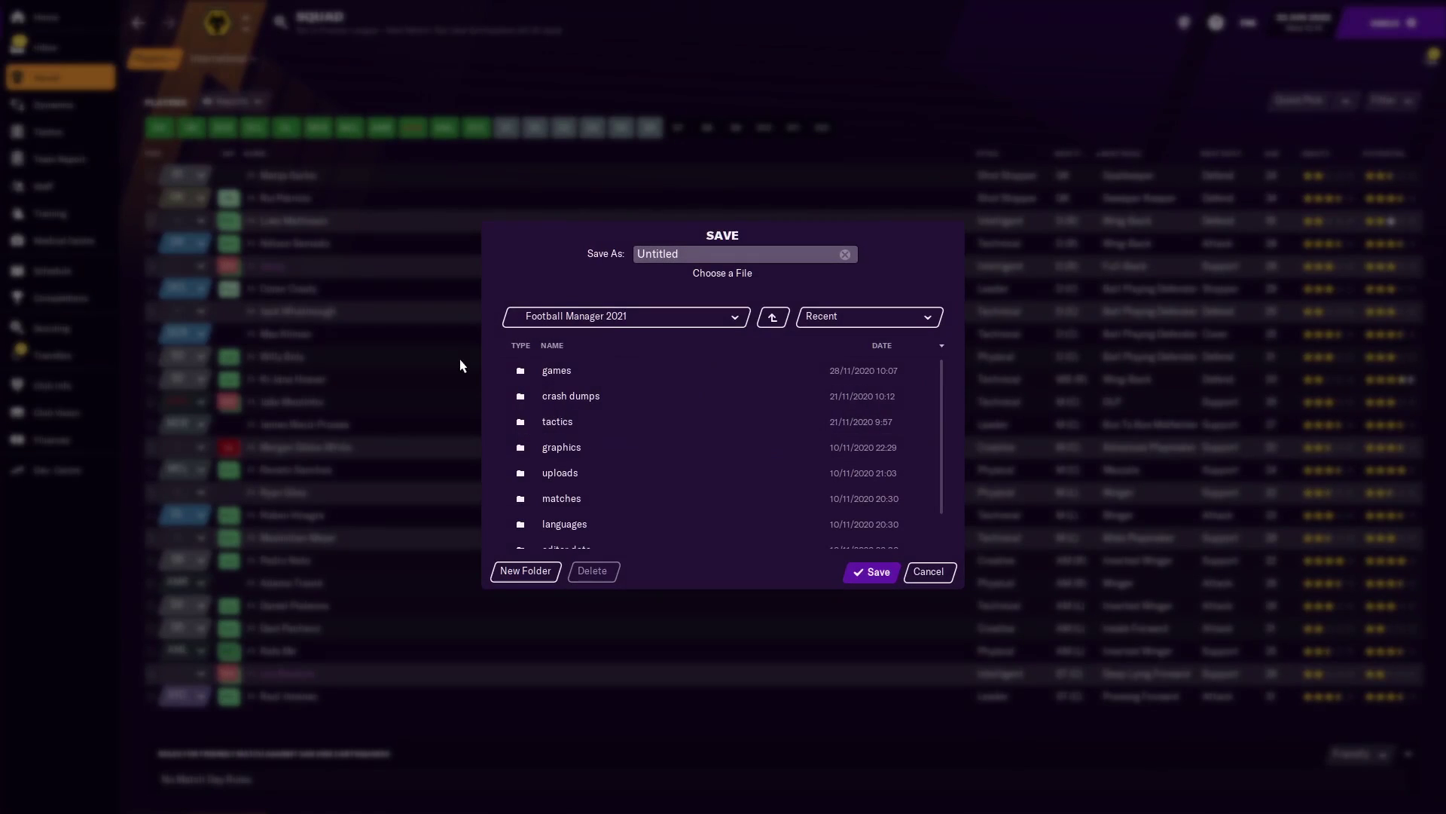
pyautogui.click(610, 341)
pyautogui.click(830, 326)
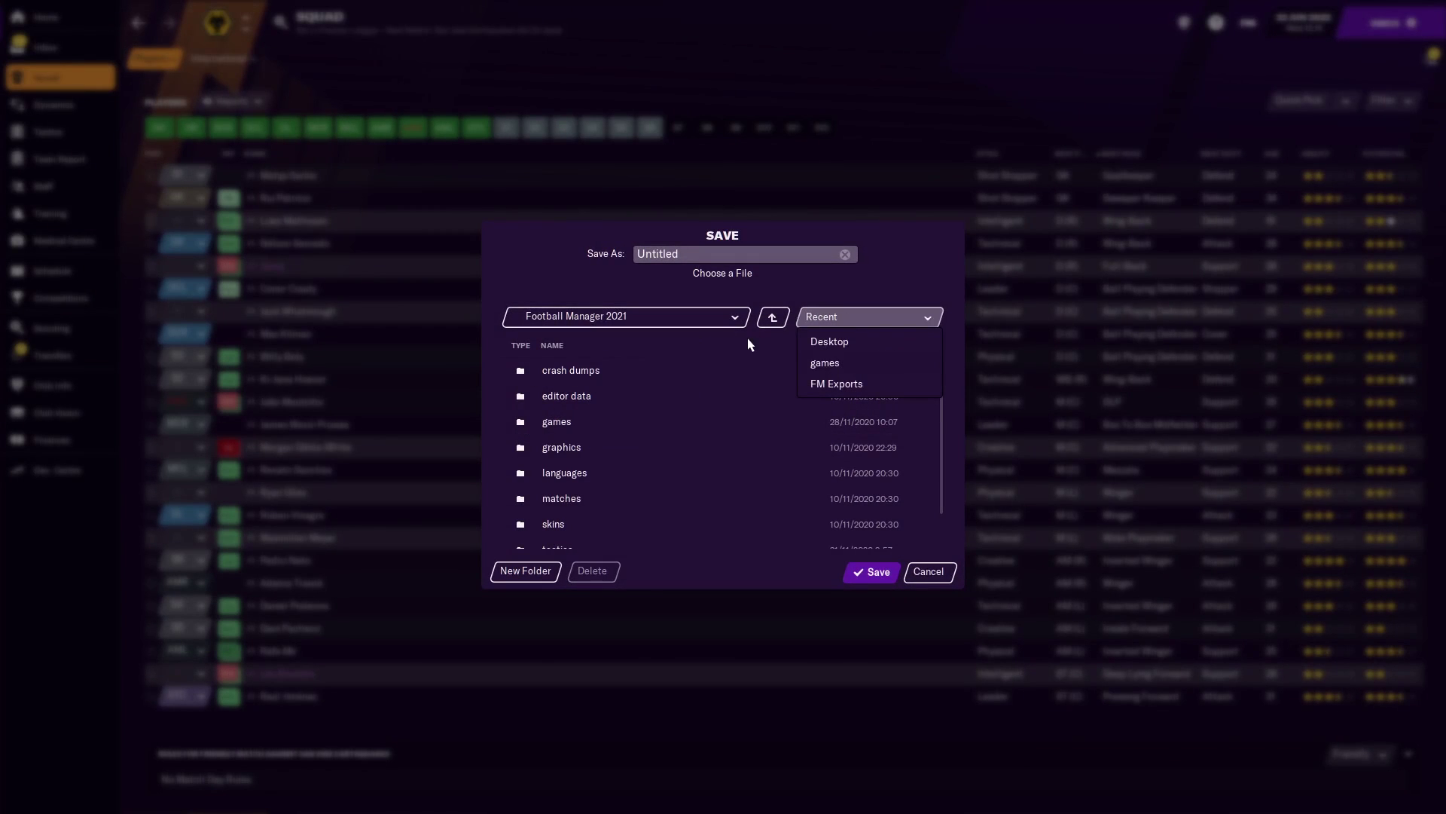
pyautogui.click(842, 385)
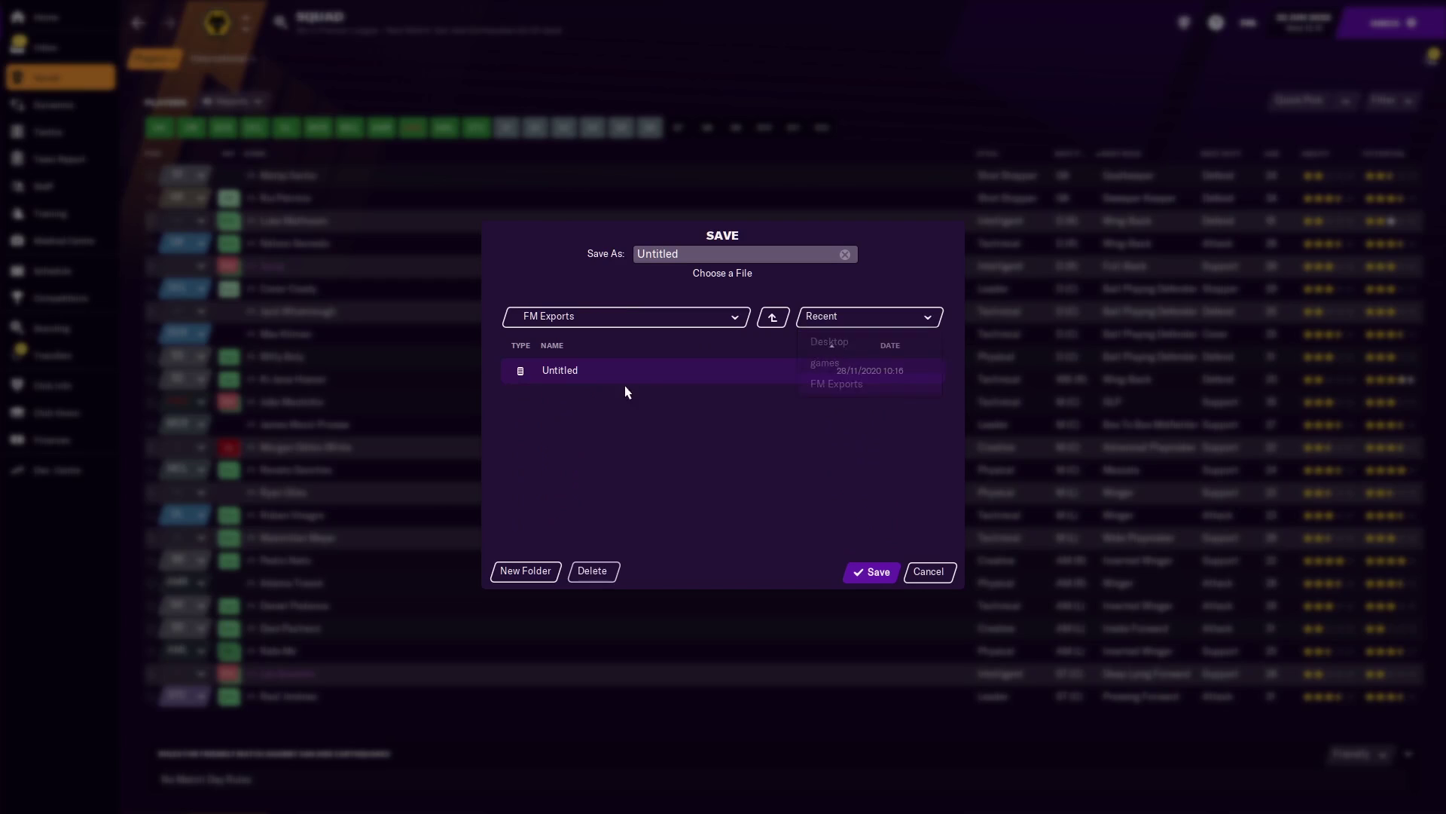
pyautogui.click(702, 254)
pyautogui.write('2')
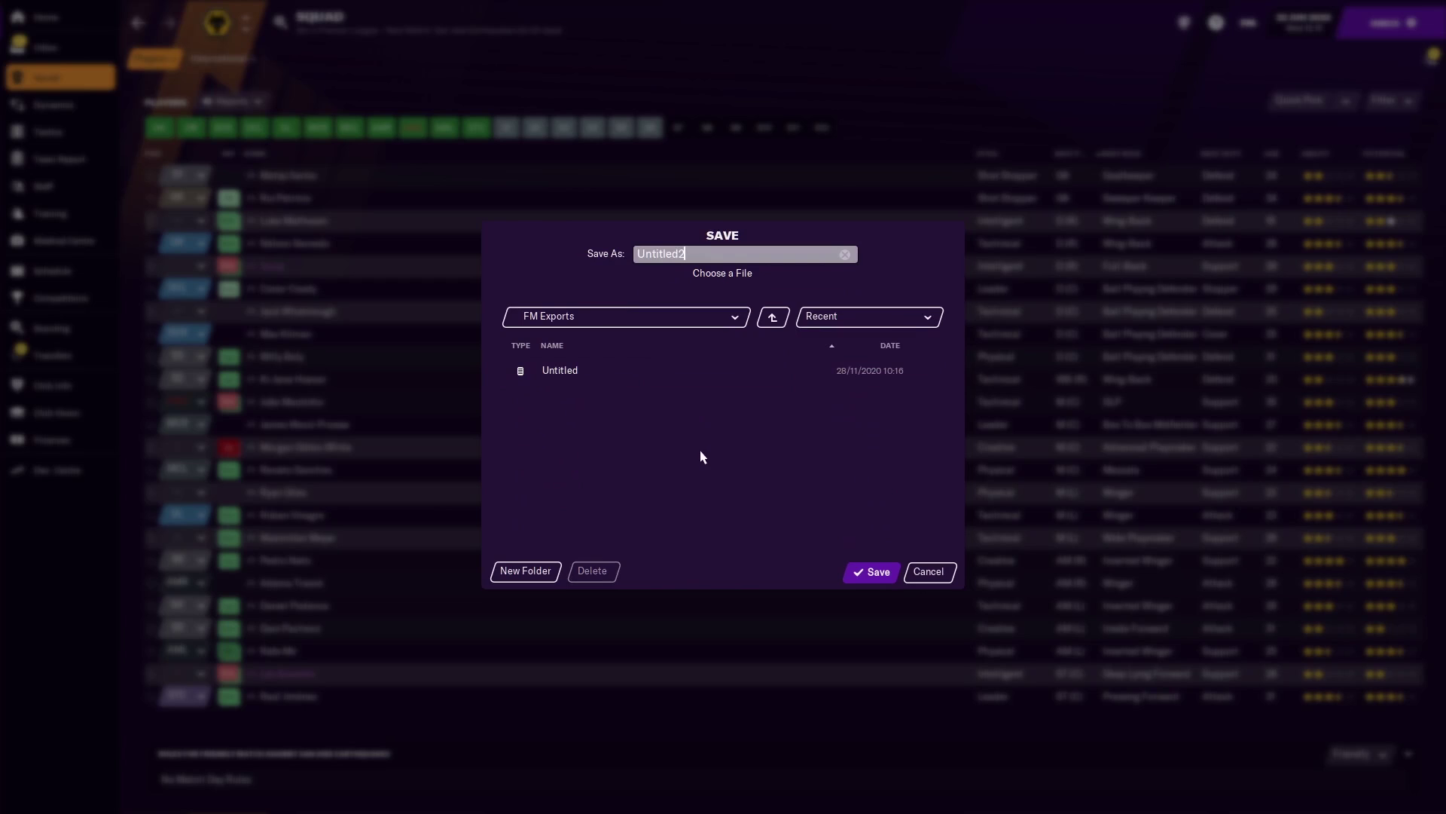
pyautogui.press('Return')
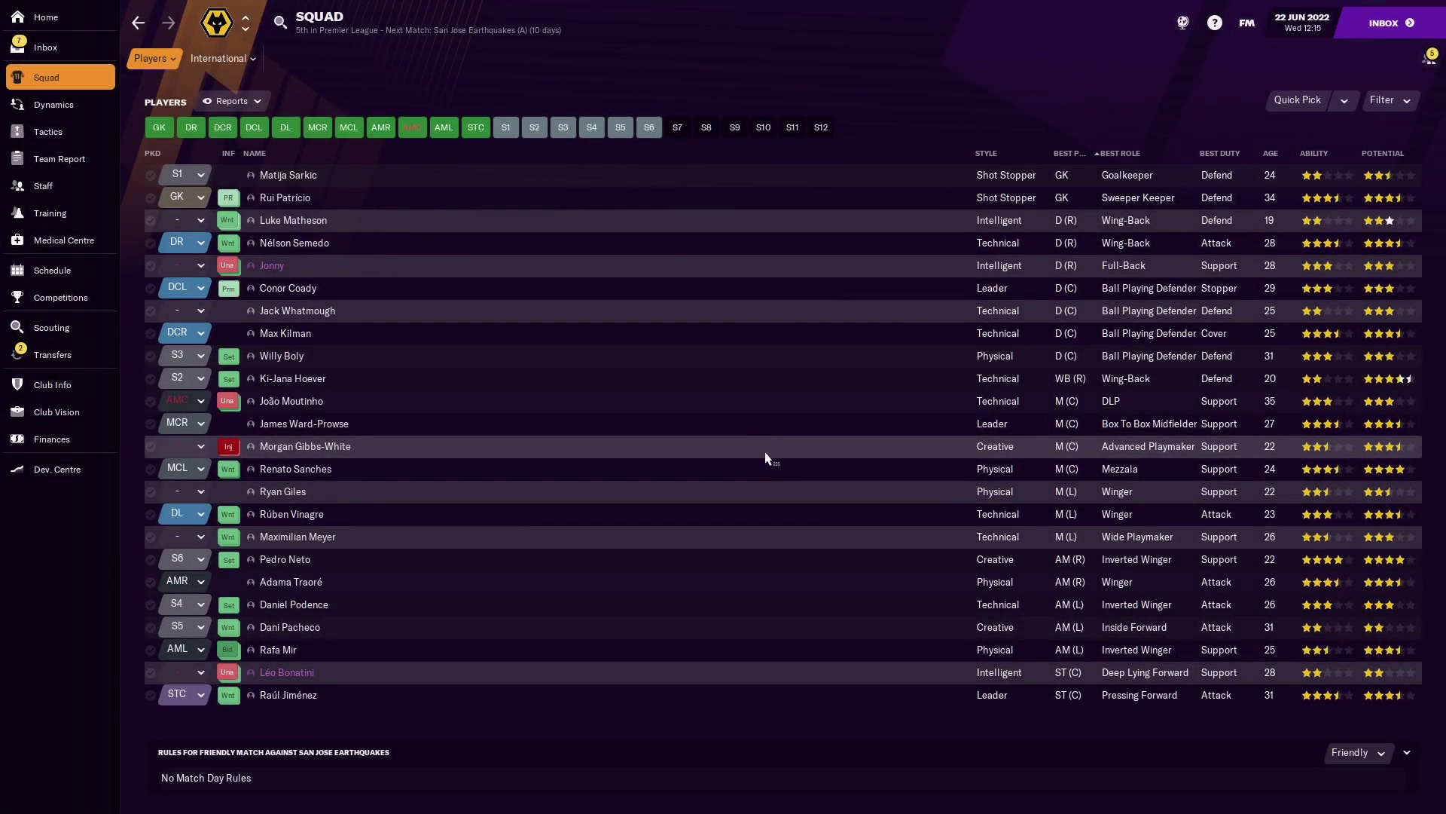
pyautogui.click(253, 102)
pyautogui.click(260, 173)
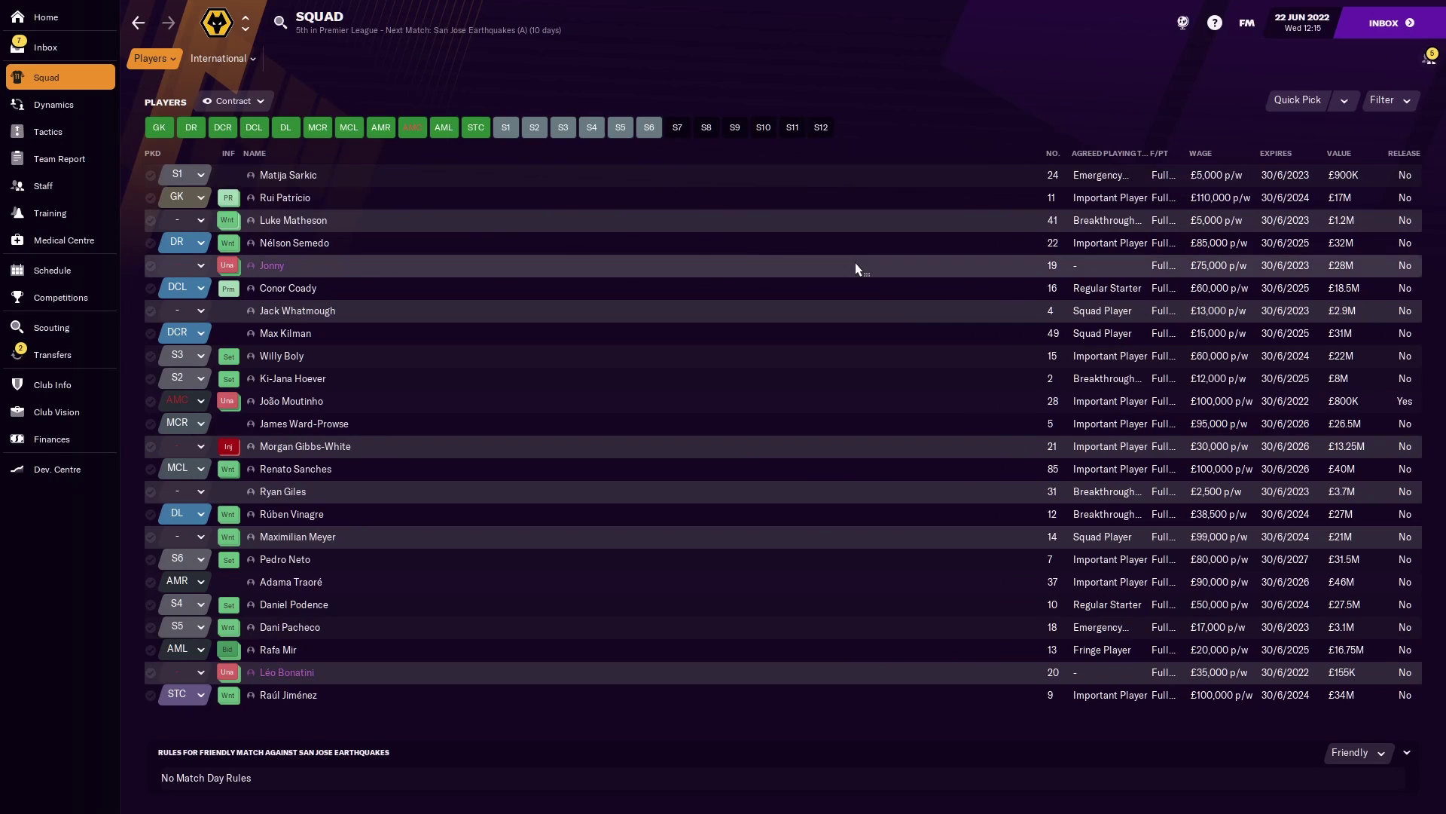
# Export the Contract view as a web page into the FM Exports folder
pyautogui.rightClick(994, 154)
pyautogui.moveTo(1039, 192)
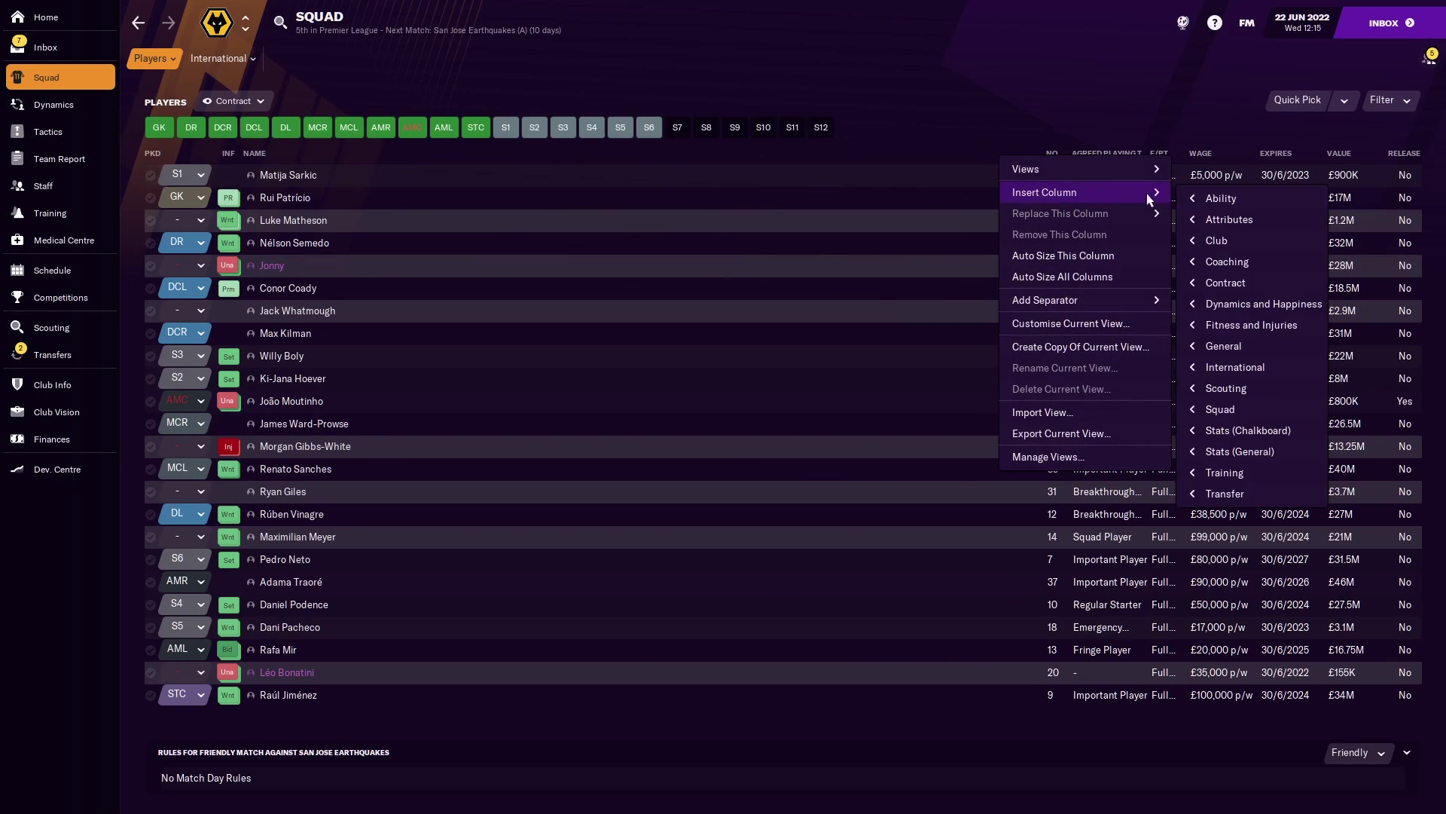
pyautogui.click(796, 371)
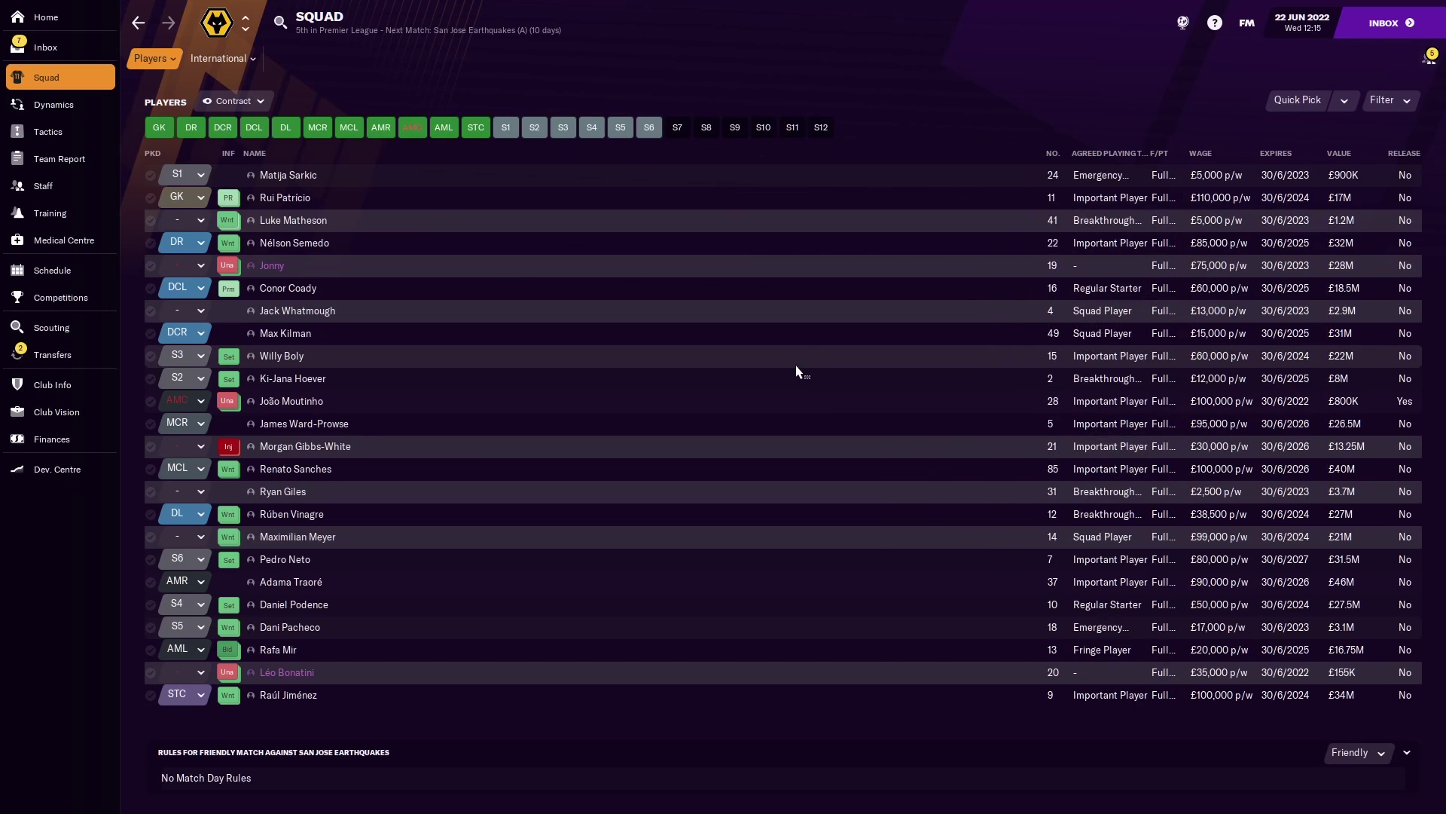
pyautogui.hotkey('ctrl', 'p')
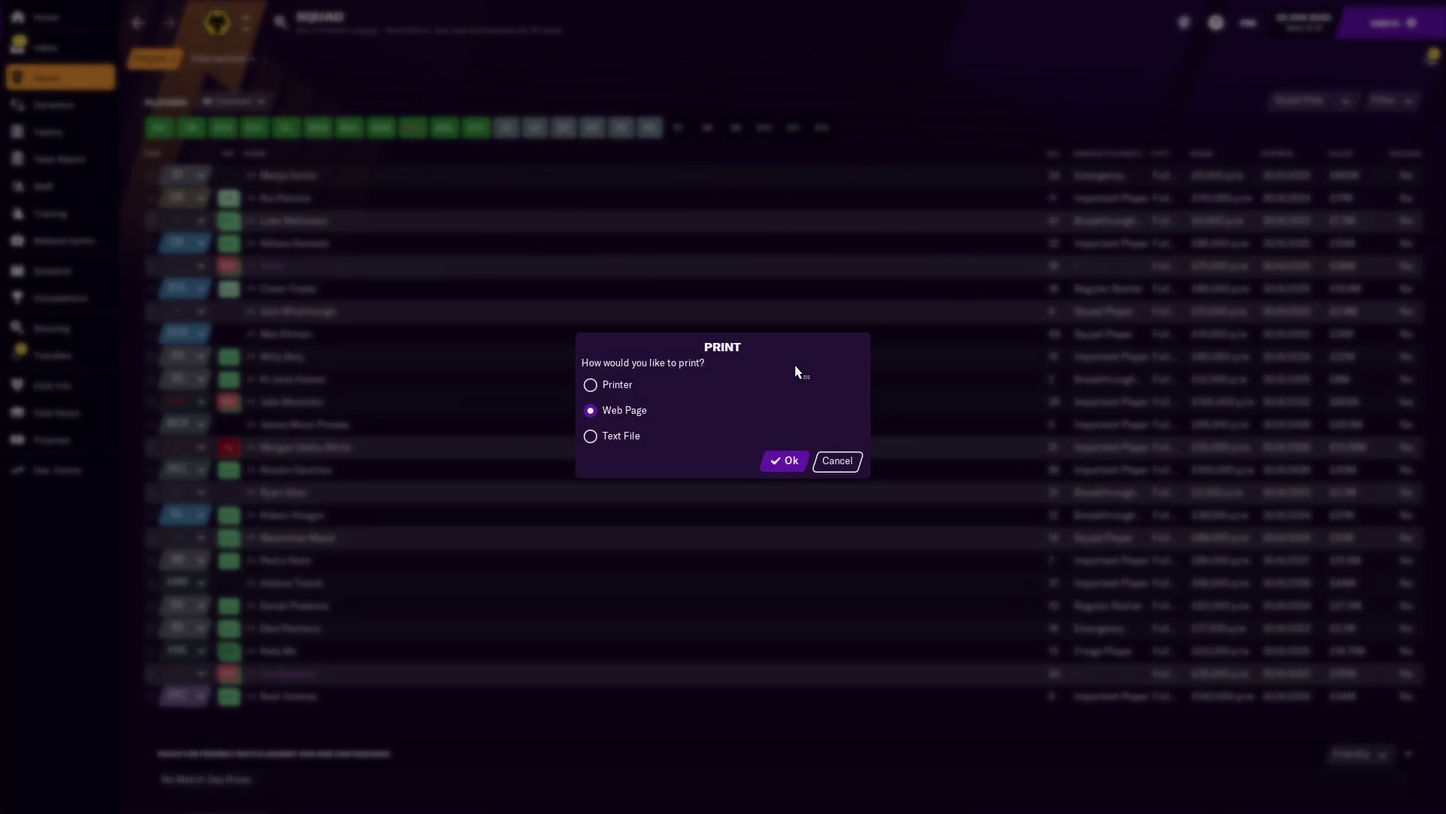
pyautogui.click(784, 461)
pyautogui.click(846, 319)
pyautogui.click(846, 386)
pyautogui.click(619, 397)
pyautogui.click(727, 256)
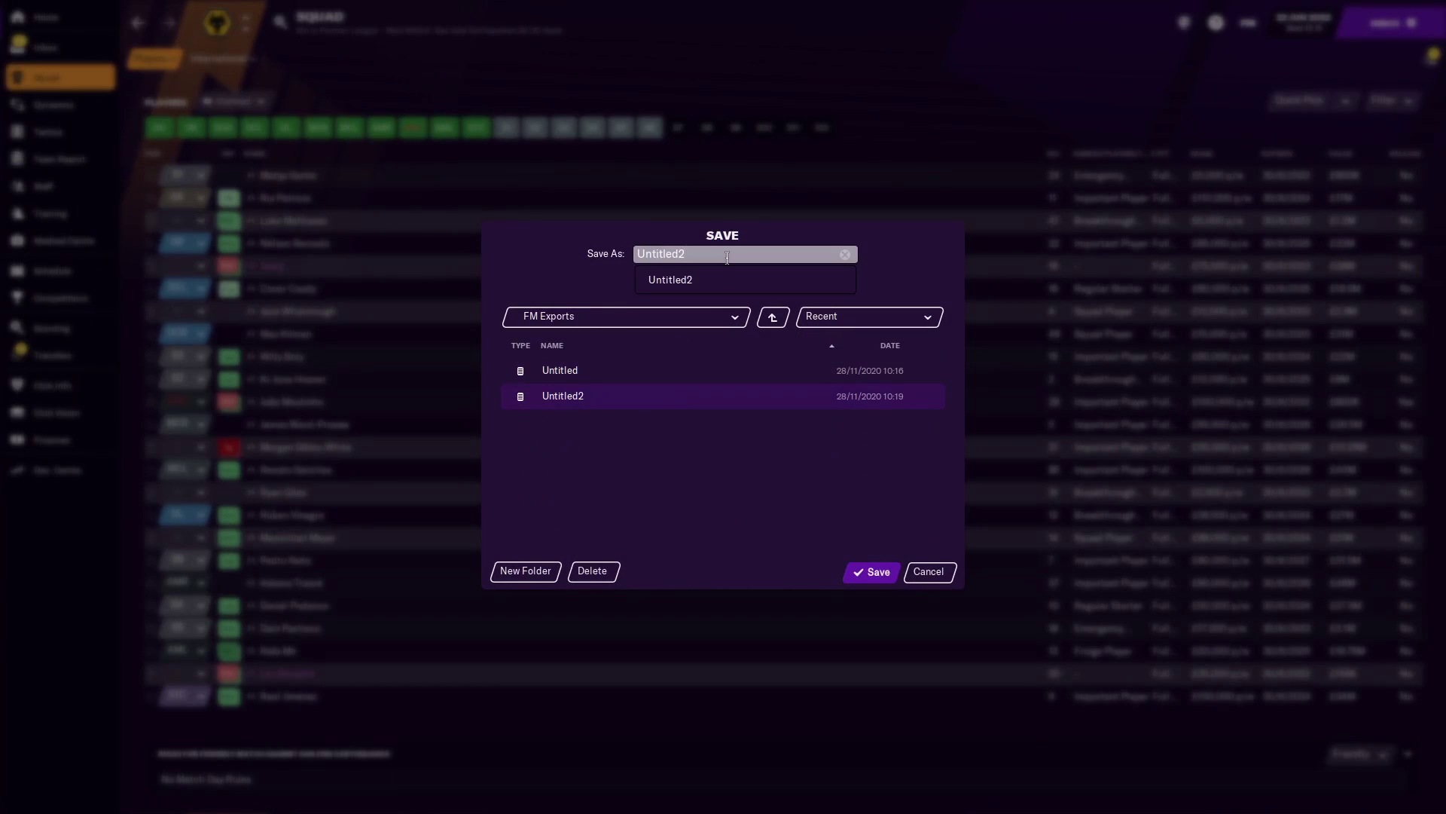
pyautogui.press('Return')
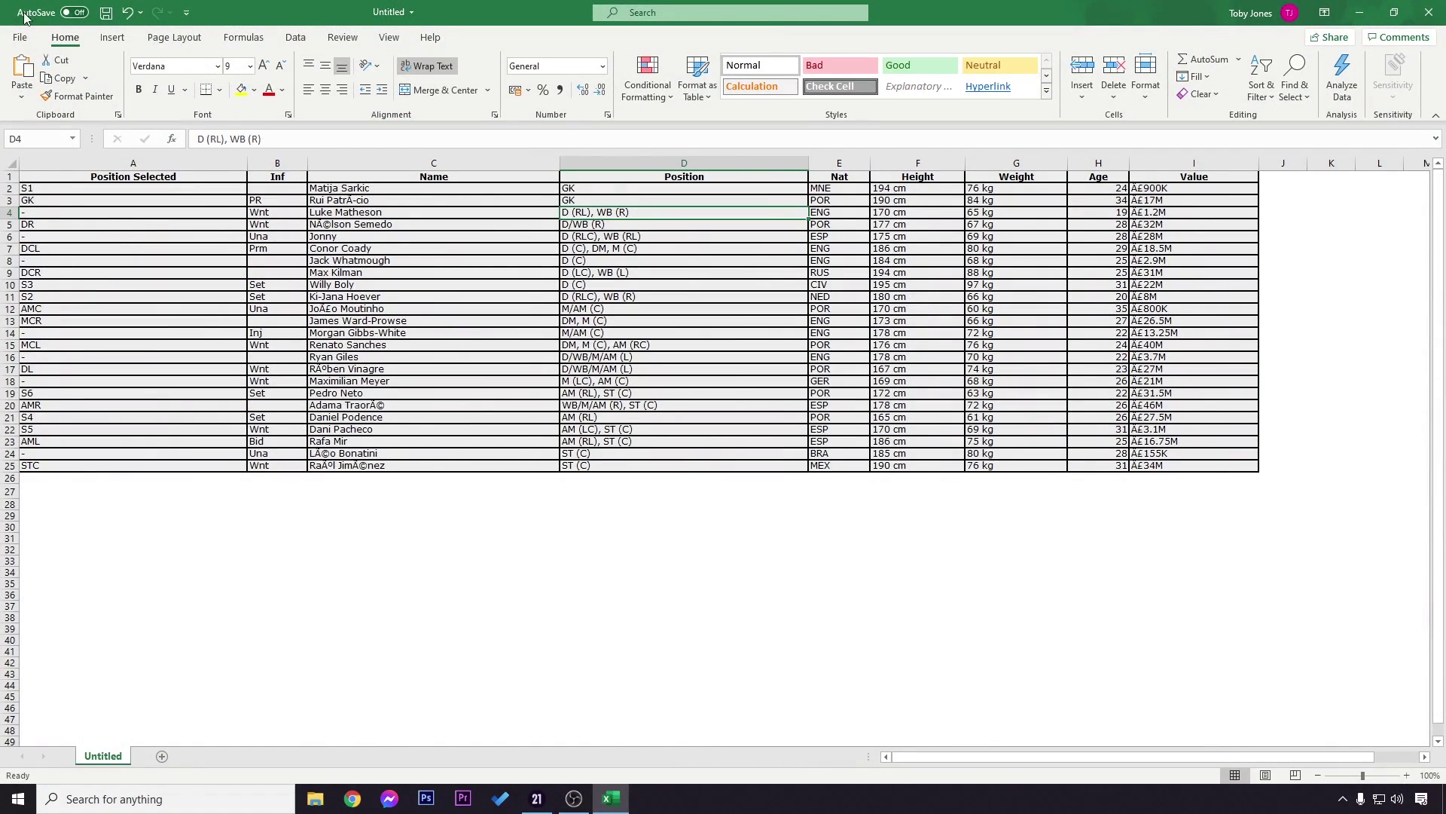
# Open the Untitled2 export and tile it beside the Untitled workbook
pyautogui.click(19, 37)
pyautogui.click(43, 137)
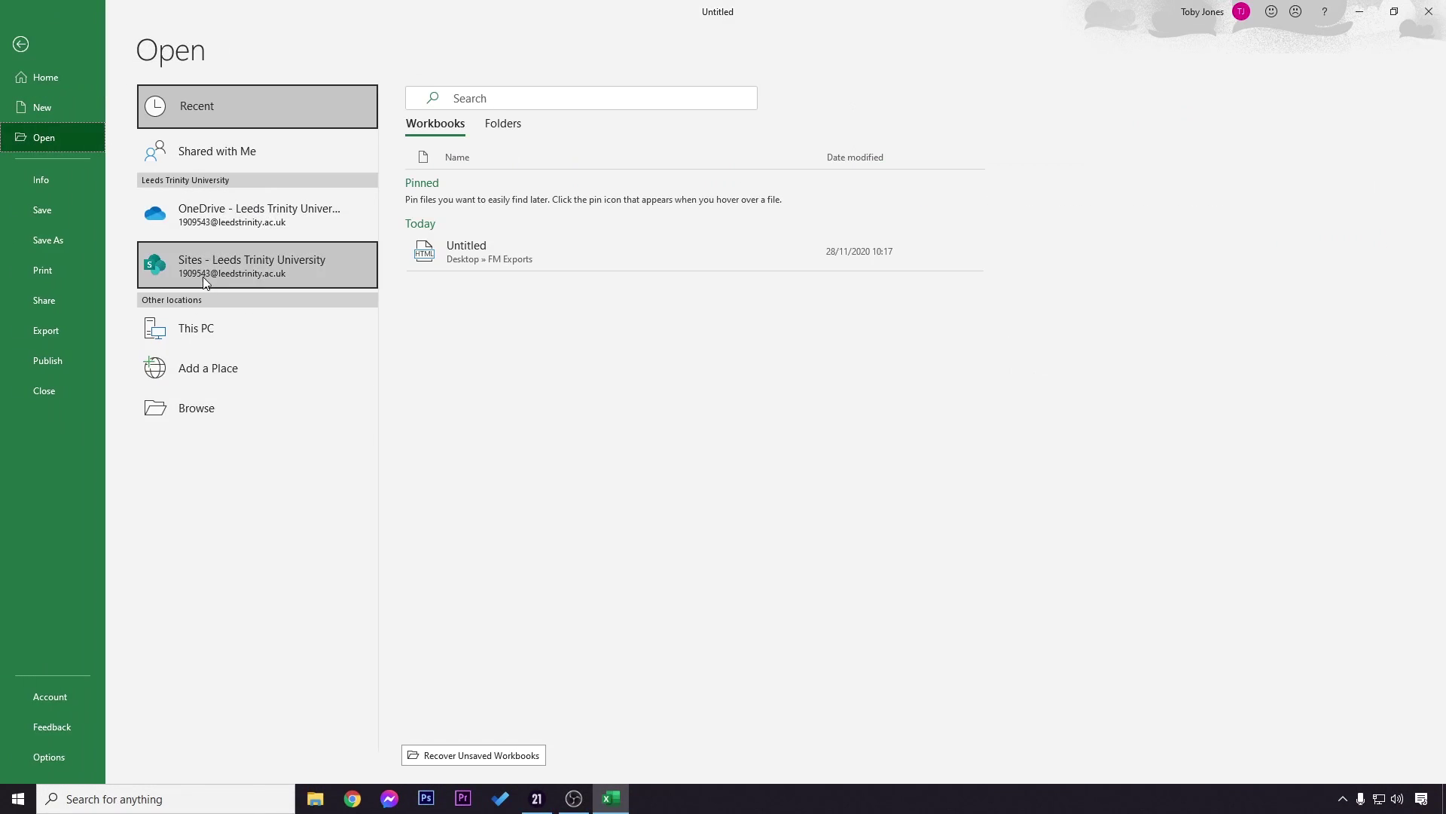
pyautogui.click(214, 413)
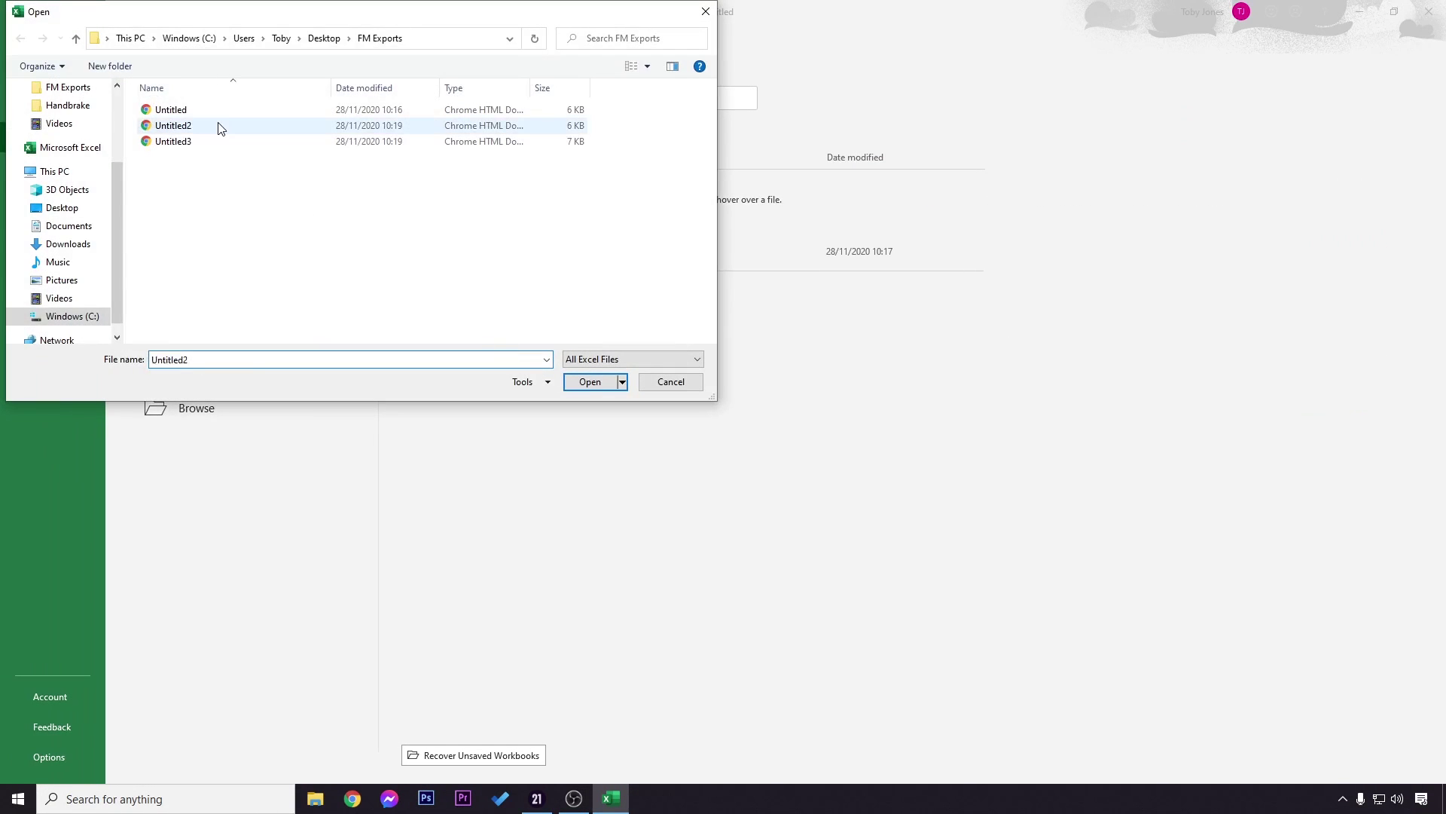
pyautogui.doubleClick(172, 125)
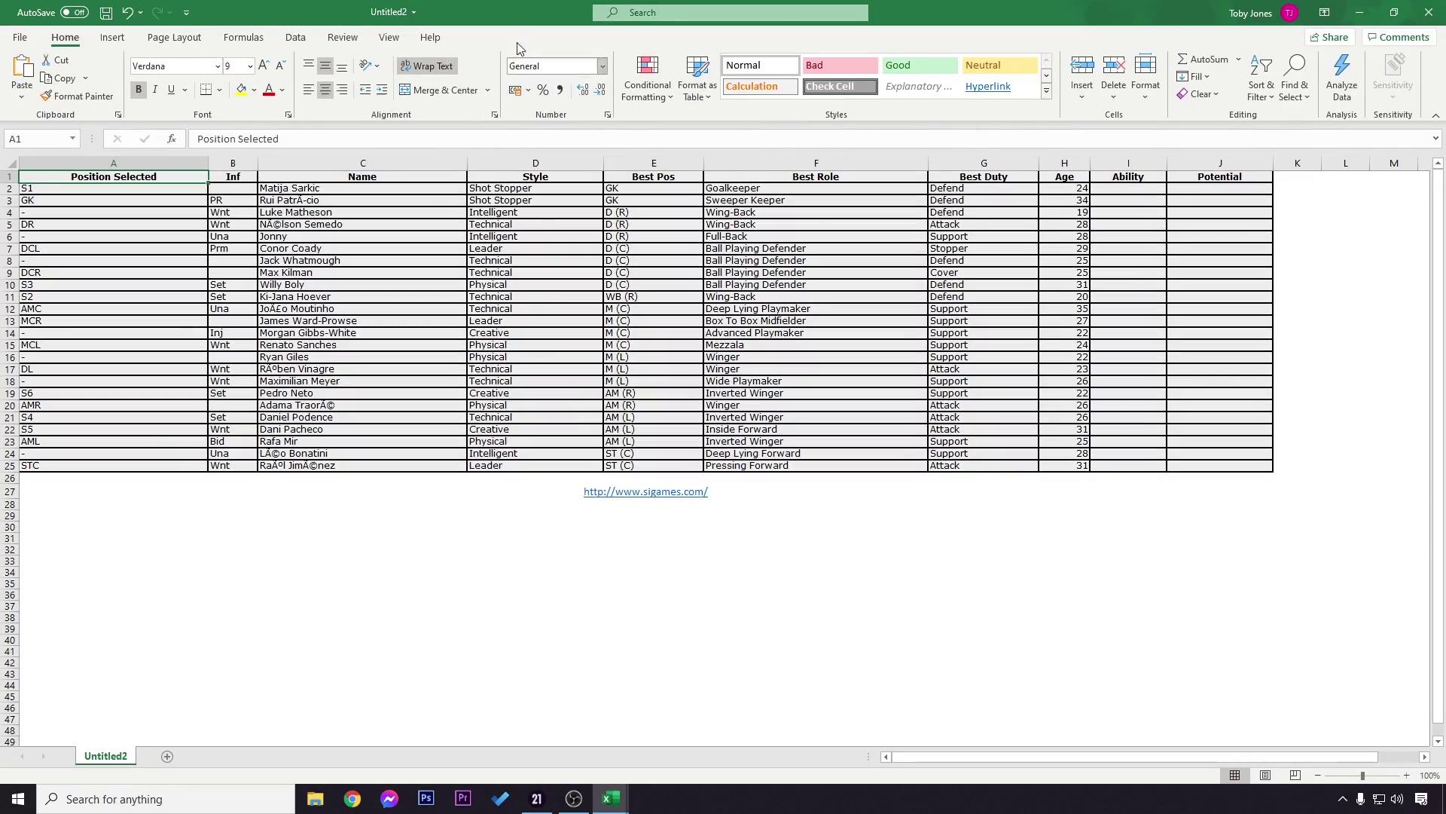
pyautogui.moveTo(534, 7); pyautogui.dragTo(1443, 226)
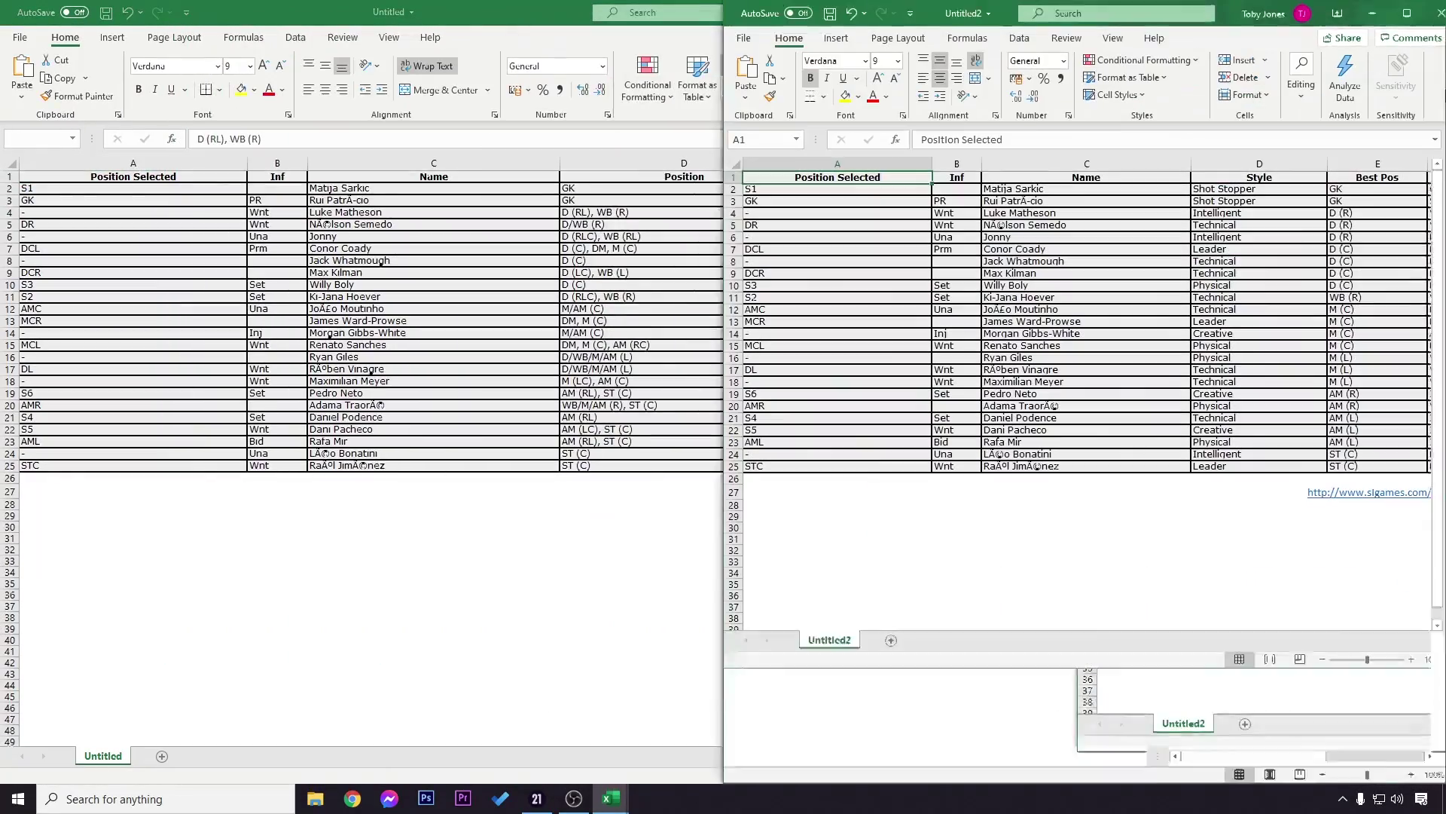
pyautogui.click(403, 156)
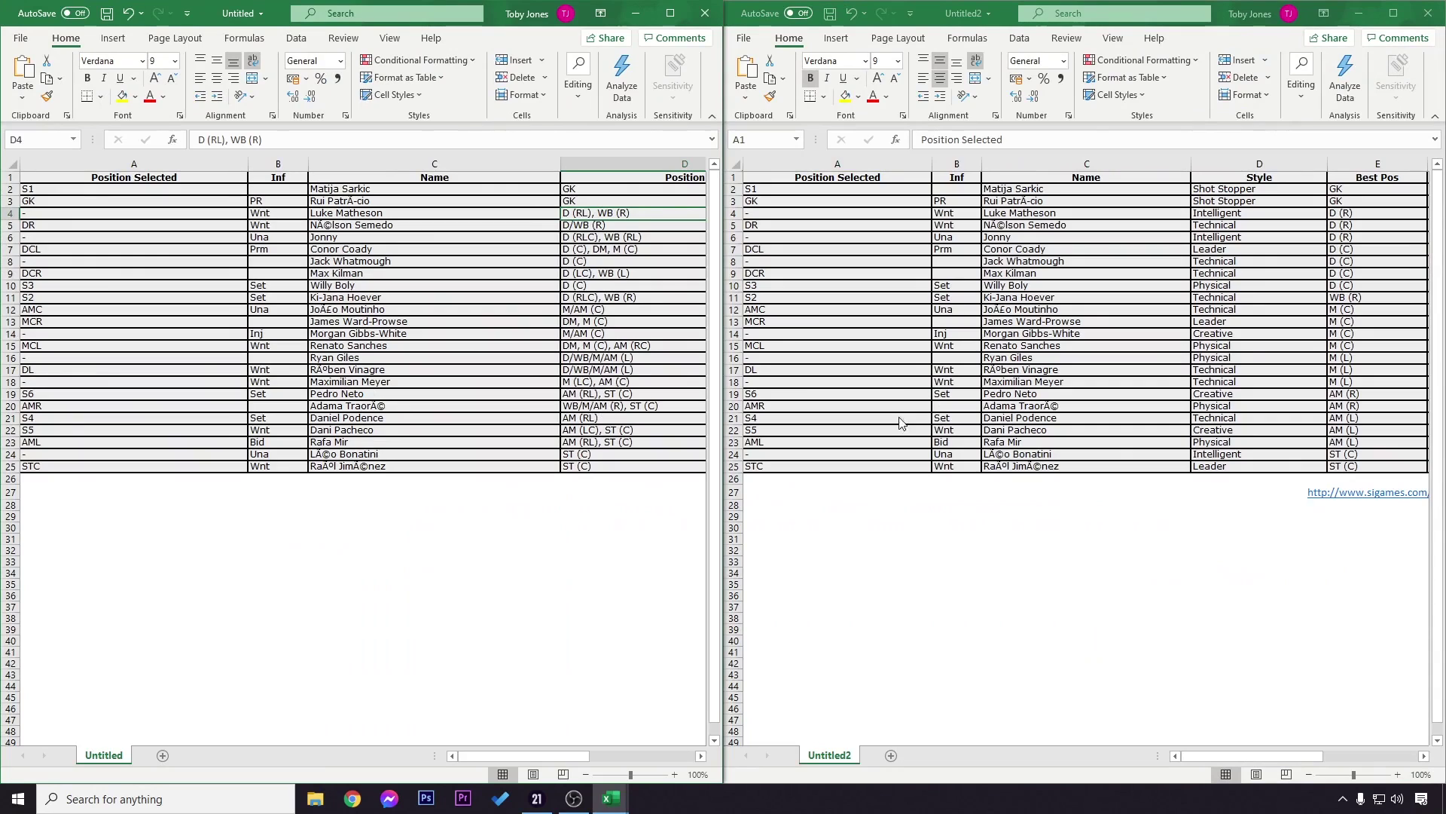
# Switch focus between the Untitled and Untitled2 sheets to line up their data
pyautogui.click(635, 296)
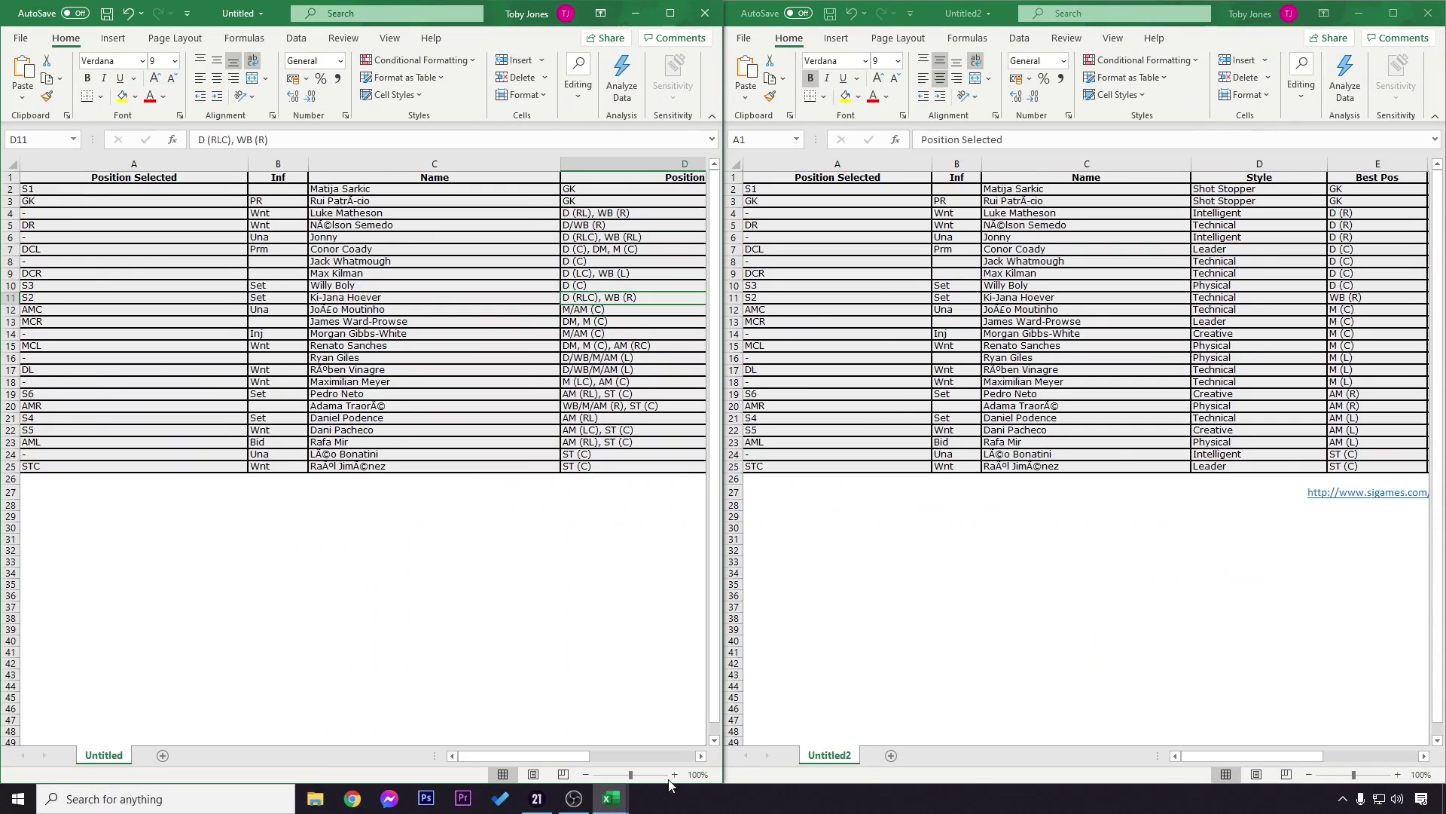
pyautogui.click(1047, 188)
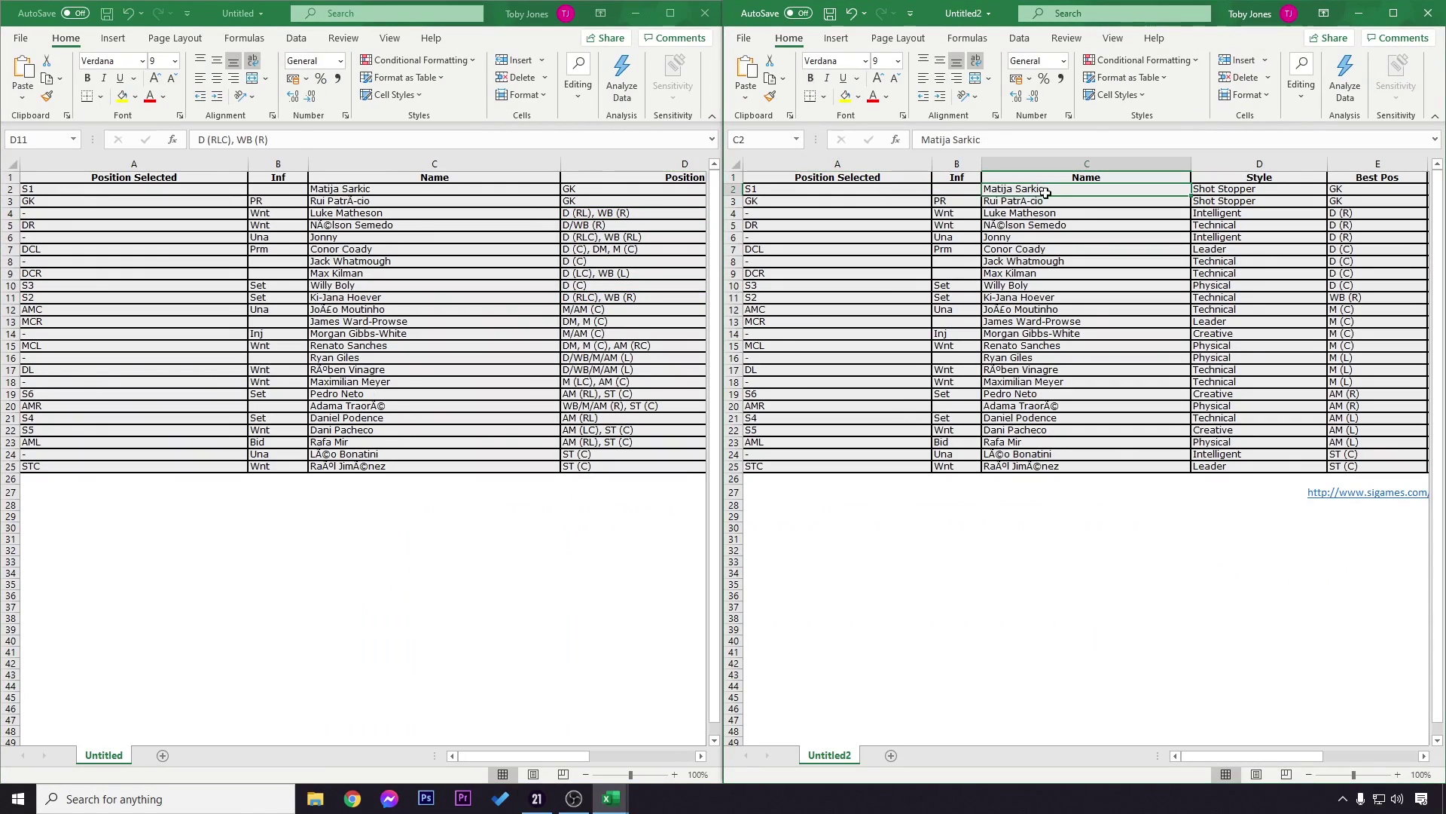
pyautogui.moveTo(1258, 754); pyautogui.dragTo(953, 288)
pyautogui.click(646, 736)
pyautogui.click(699, 758)
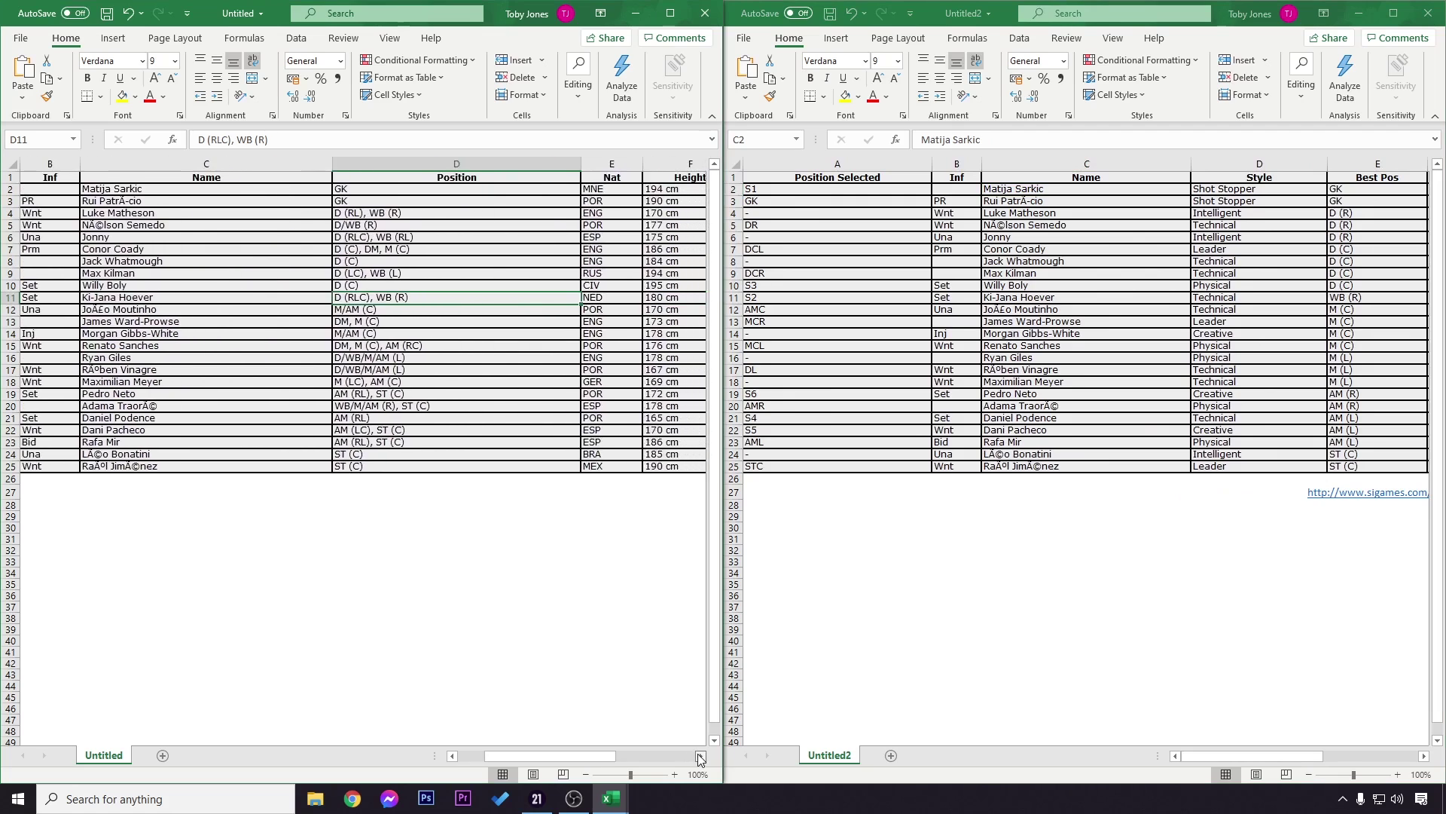
pyautogui.moveTo(619, 758); pyautogui.dragTo(603, 758)
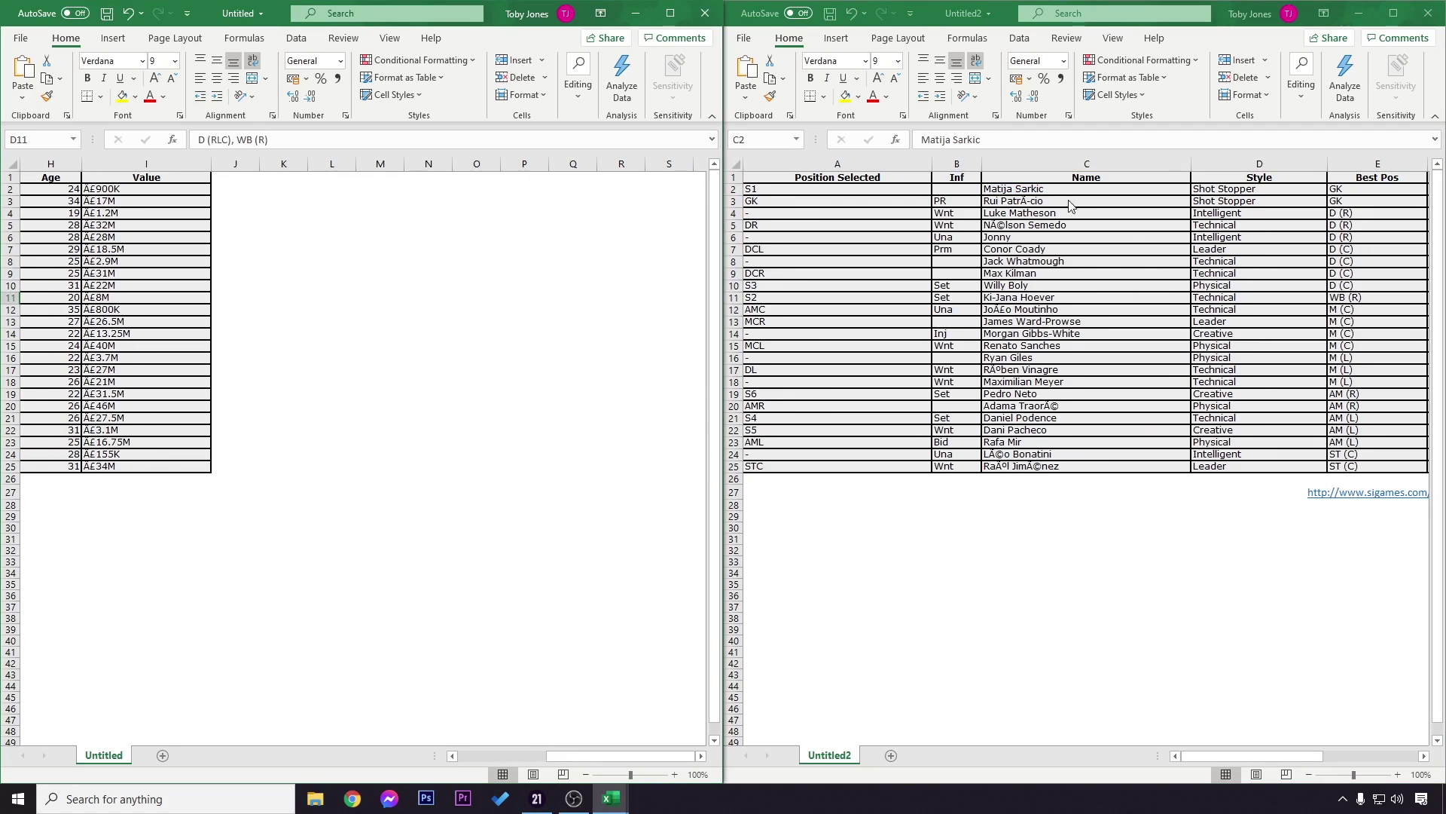
pyautogui.click(1055, 187)
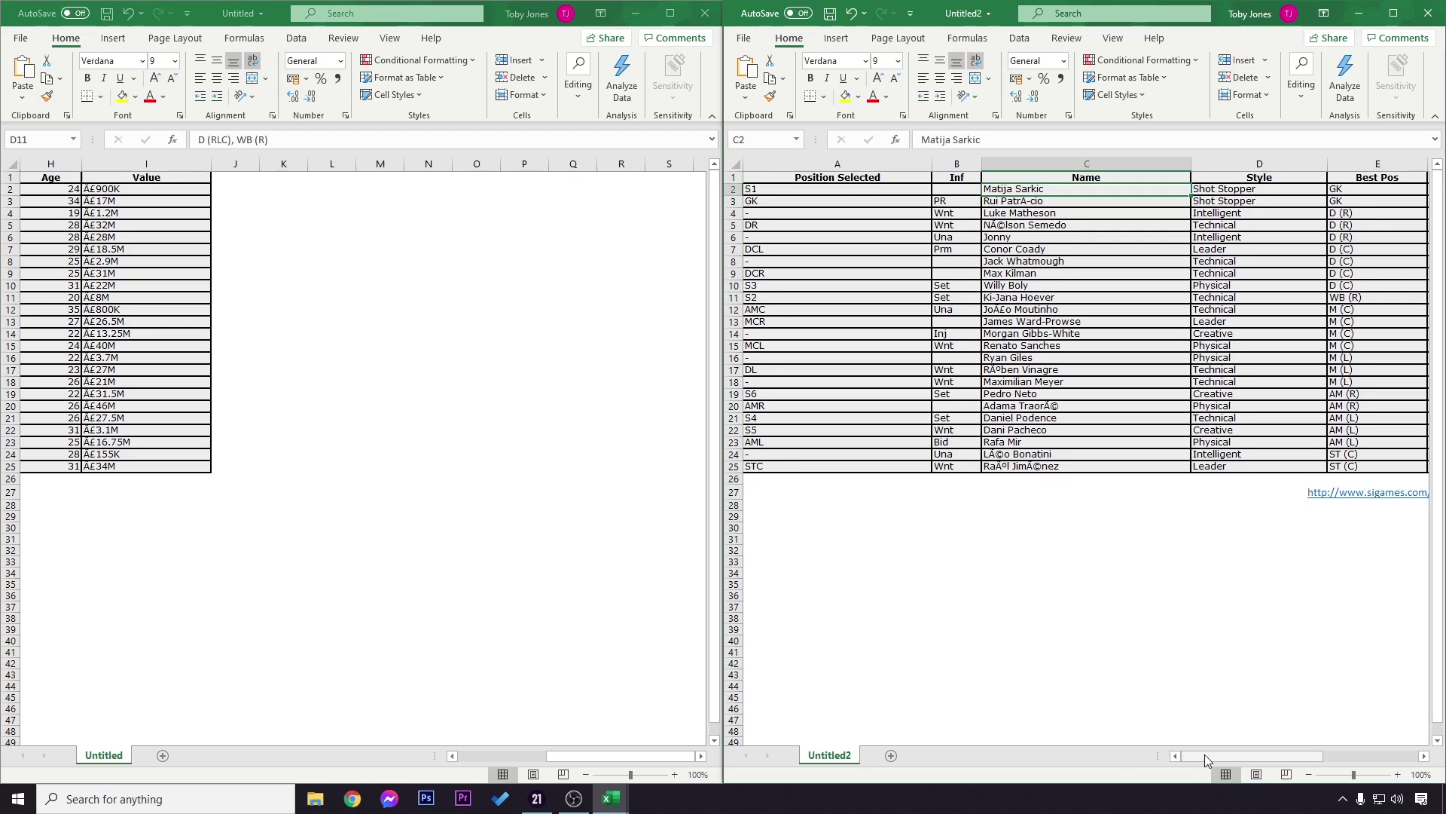
pyautogui.click(240, 188)
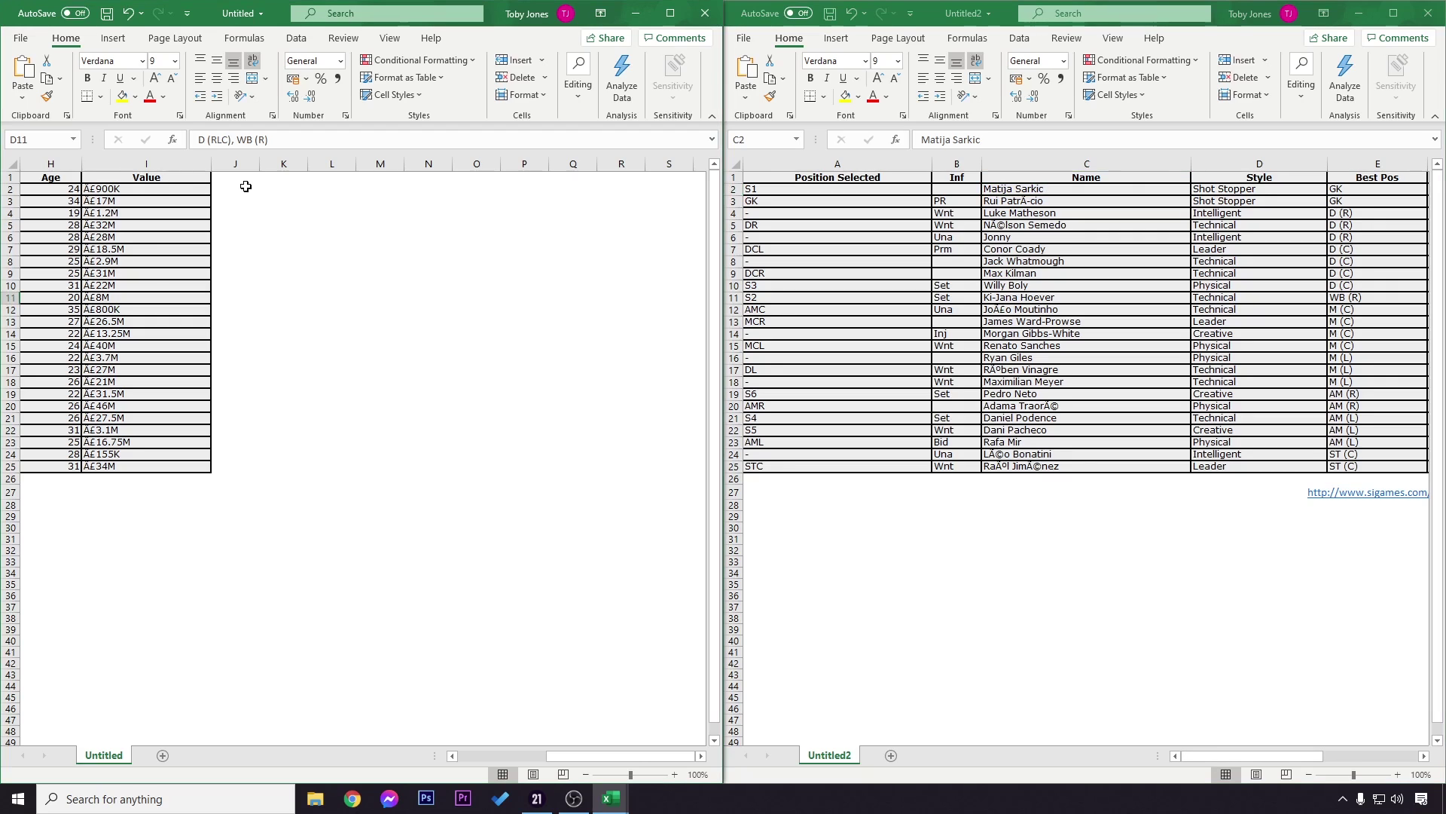
pyautogui.click(987, 190)
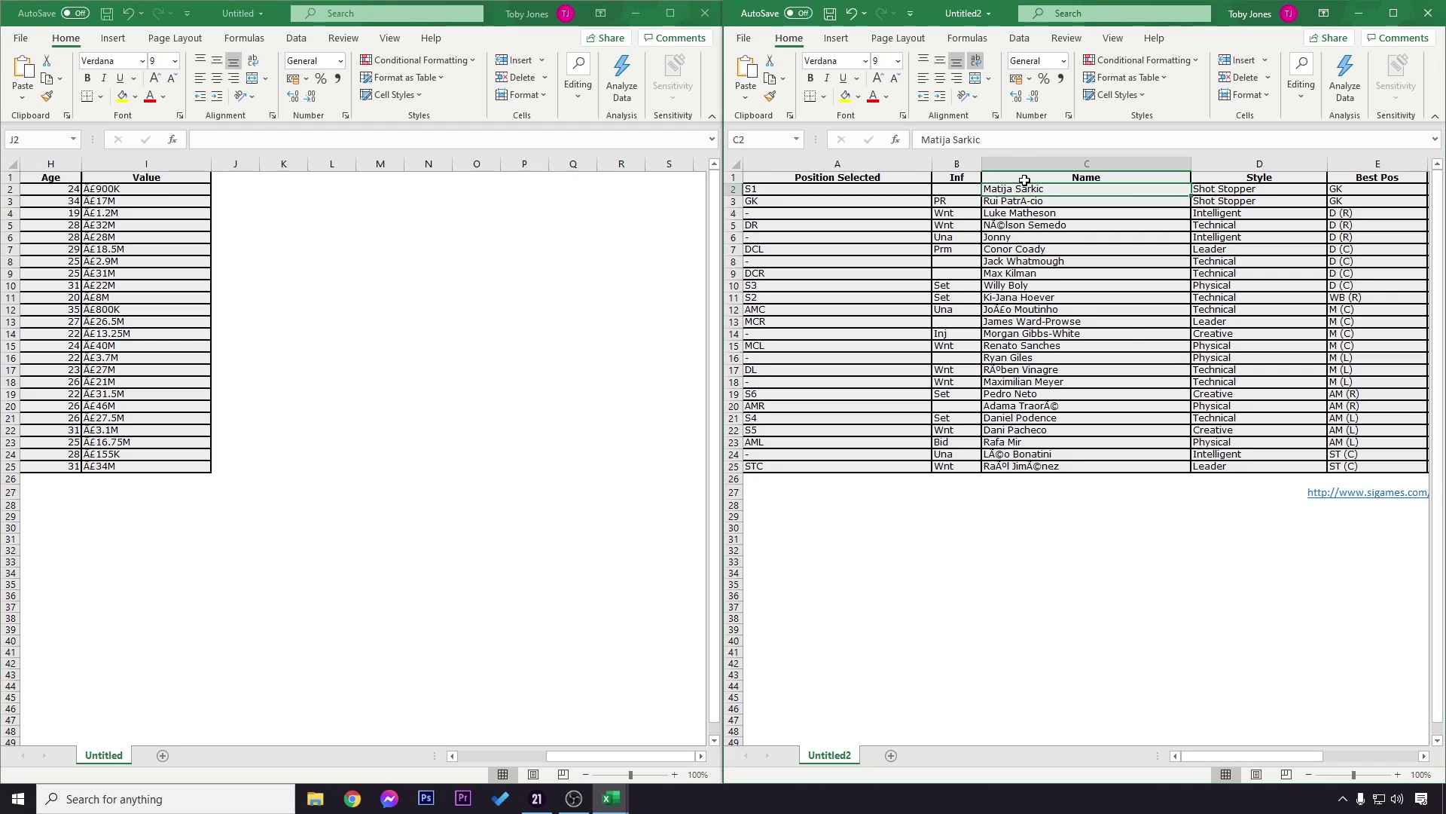
# Copy Untitled2's Style through Potential columns and paste them at J1 of Untitled
pyautogui.moveTo(1261, 178); pyautogui.dragTo(1230, 462)
pyautogui.hotkey('ctrl', 'c')
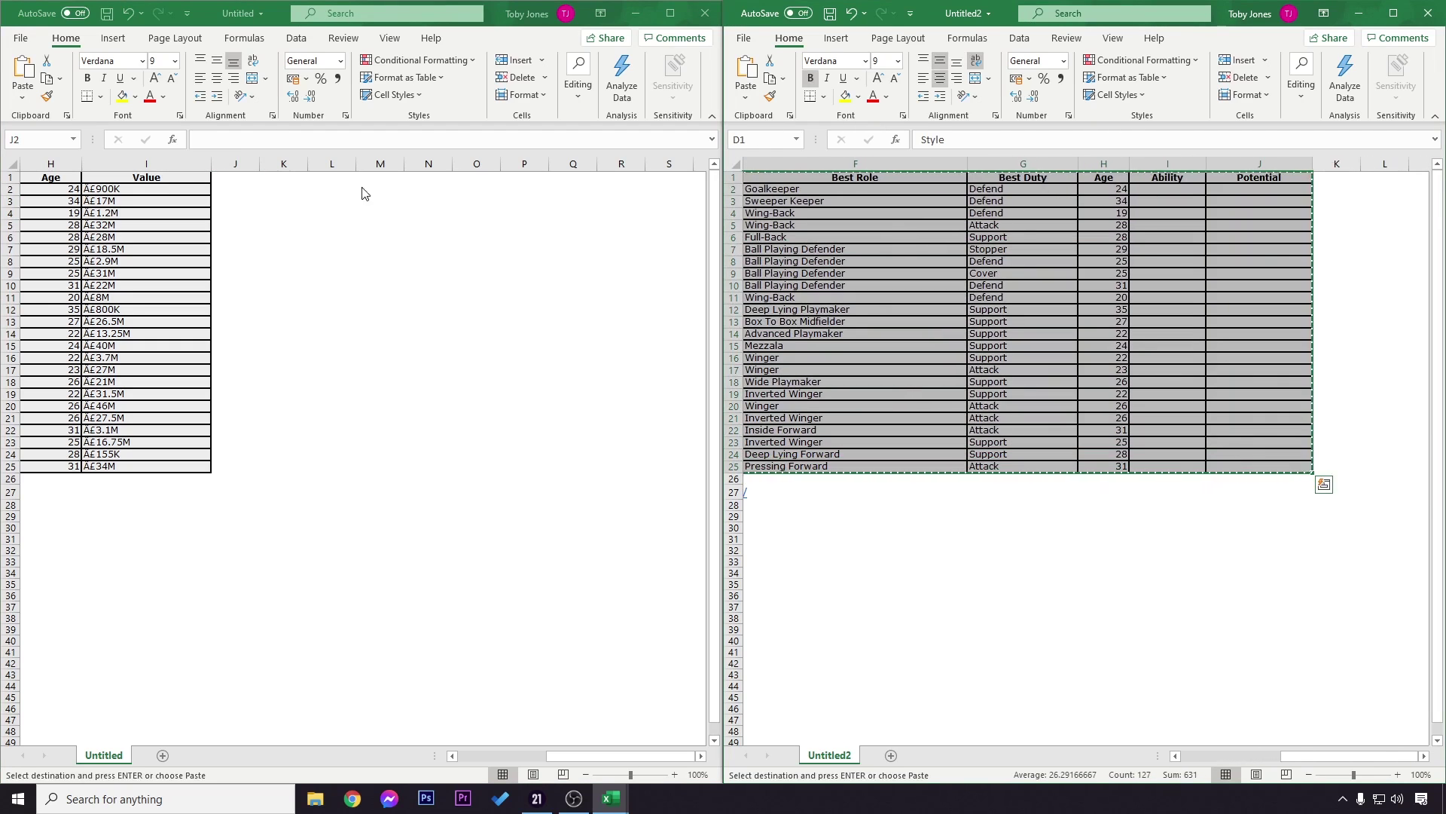
pyautogui.rightClick(940, 235)
pyautogui.click(235, 179)
pyautogui.hotkey('ctrl', 'v')
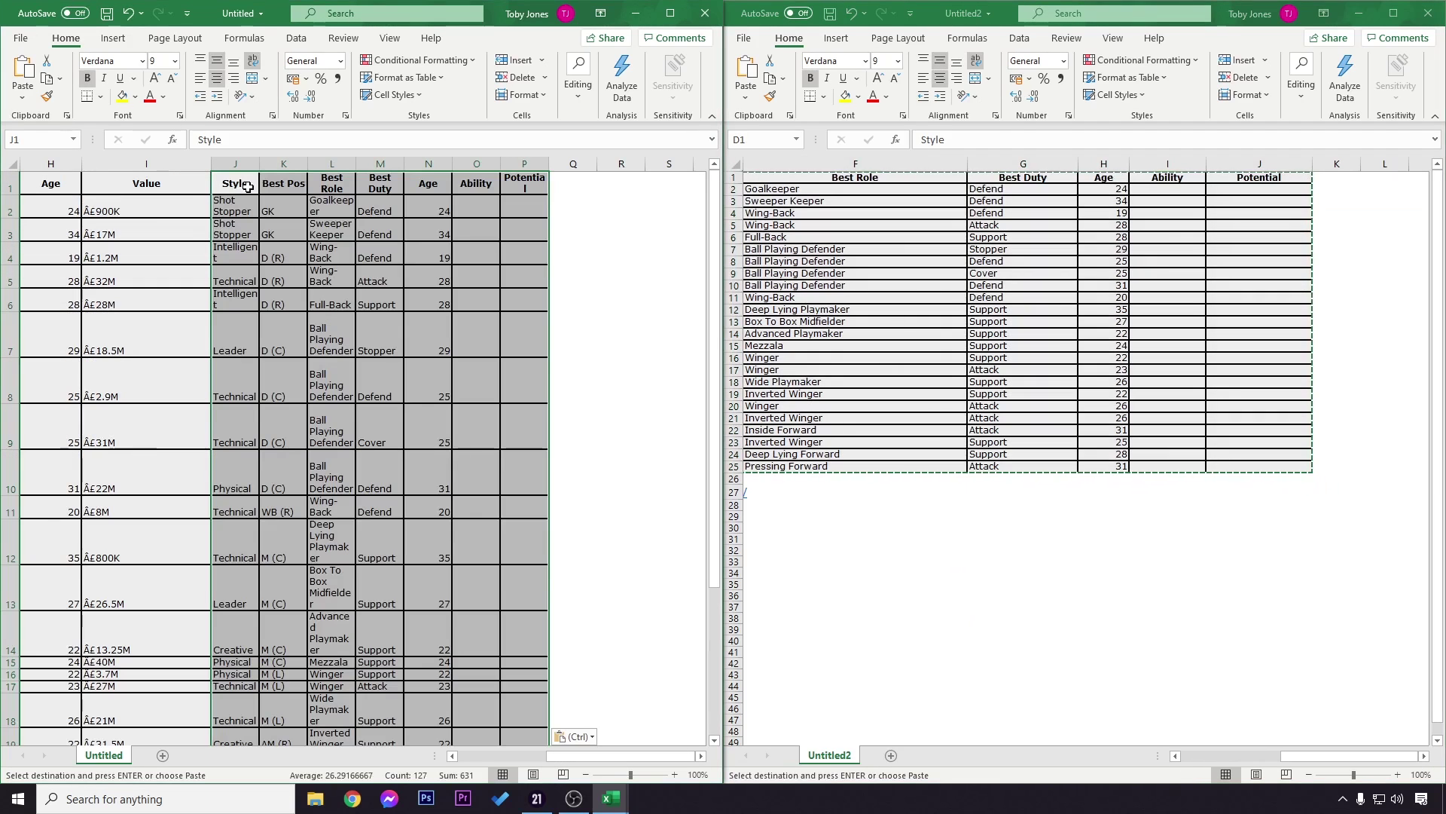
pyautogui.click(562, 187)
pyautogui.click(743, 38)
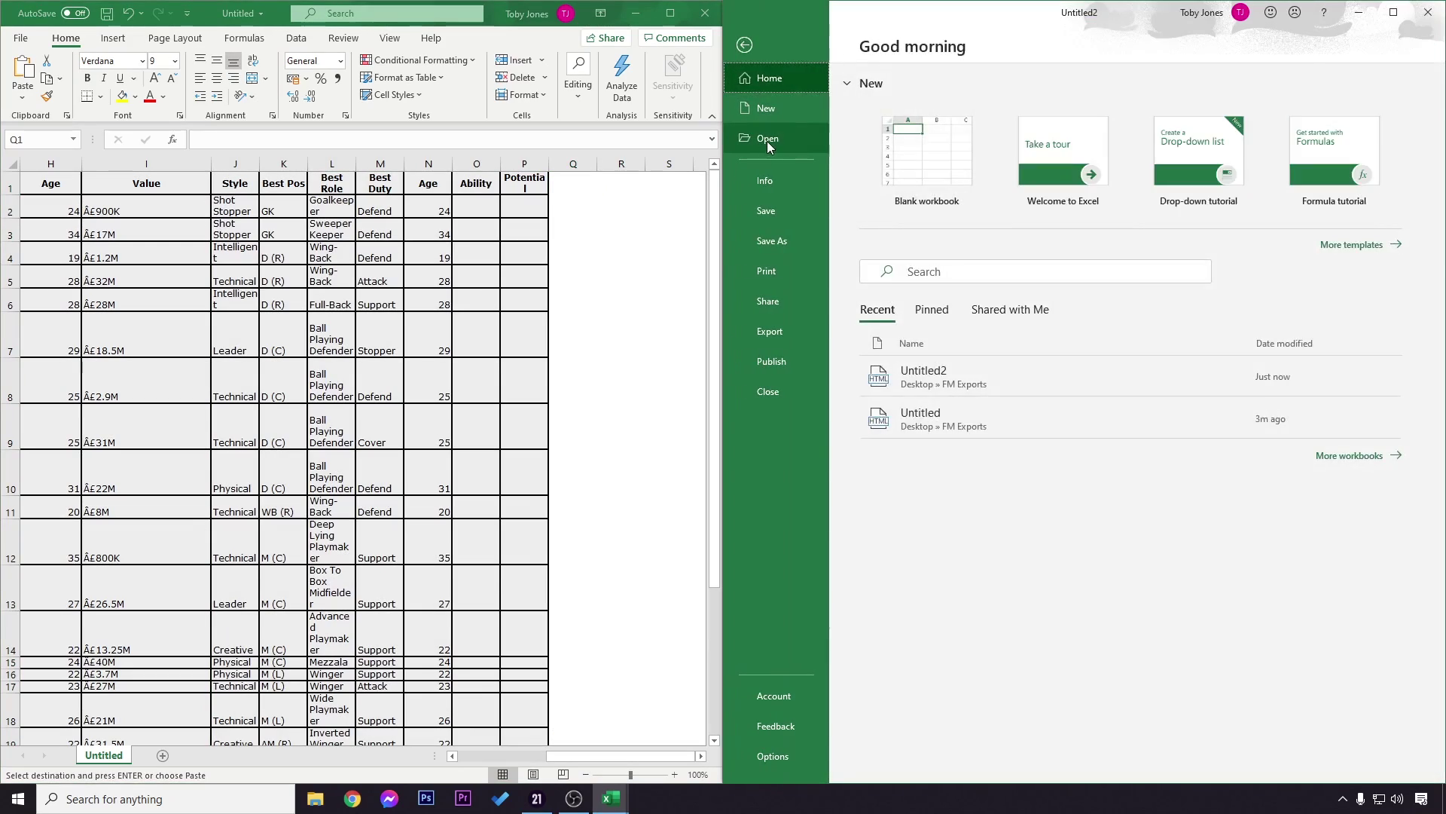
# Open the Untitled3 export and place its window on the right half
pyautogui.click(767, 142)
pyautogui.click(940, 406)
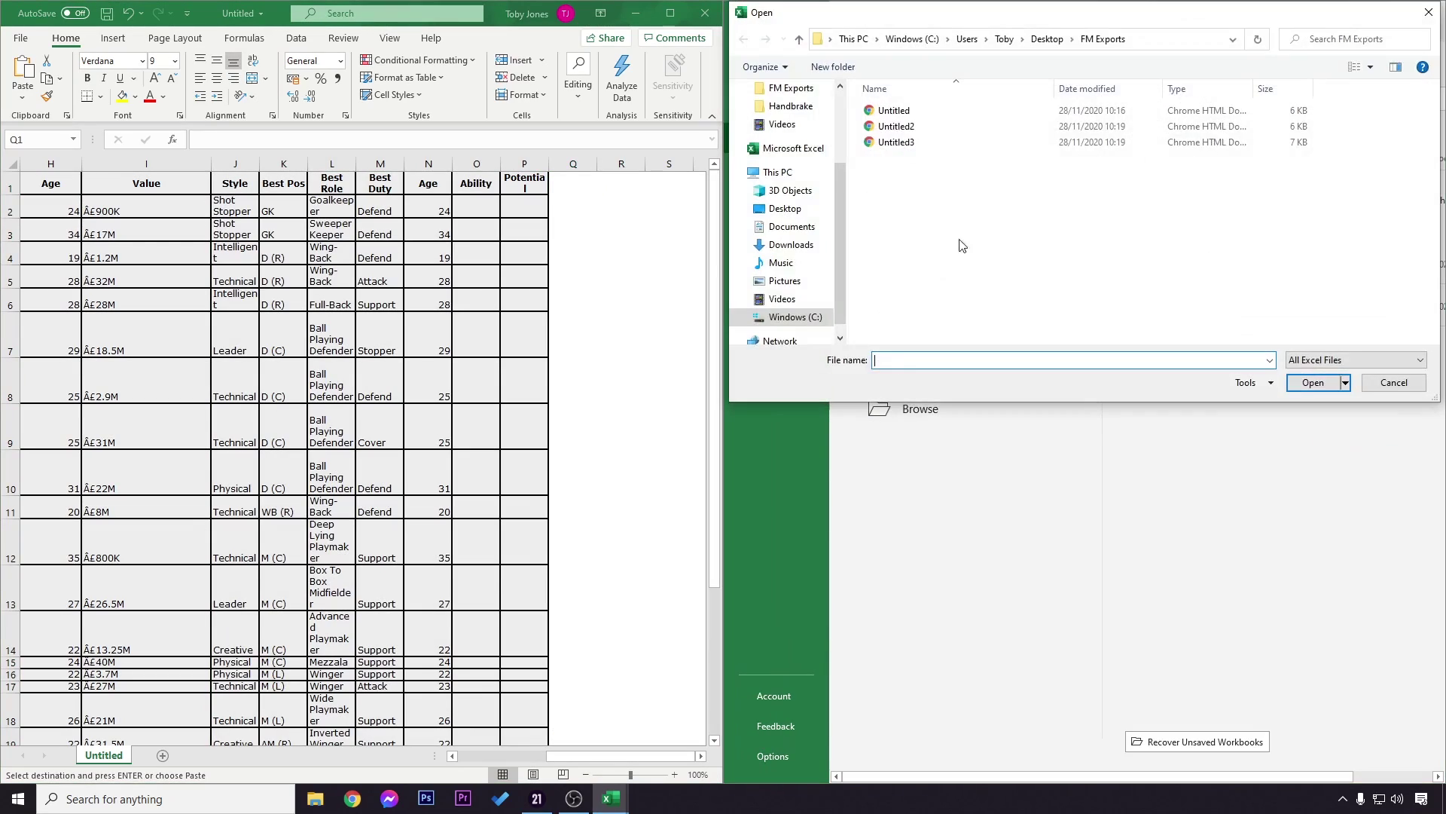
pyautogui.doubleClick(931, 146)
pyautogui.moveTo(680, 159); pyautogui.dragTo(1442, 166)
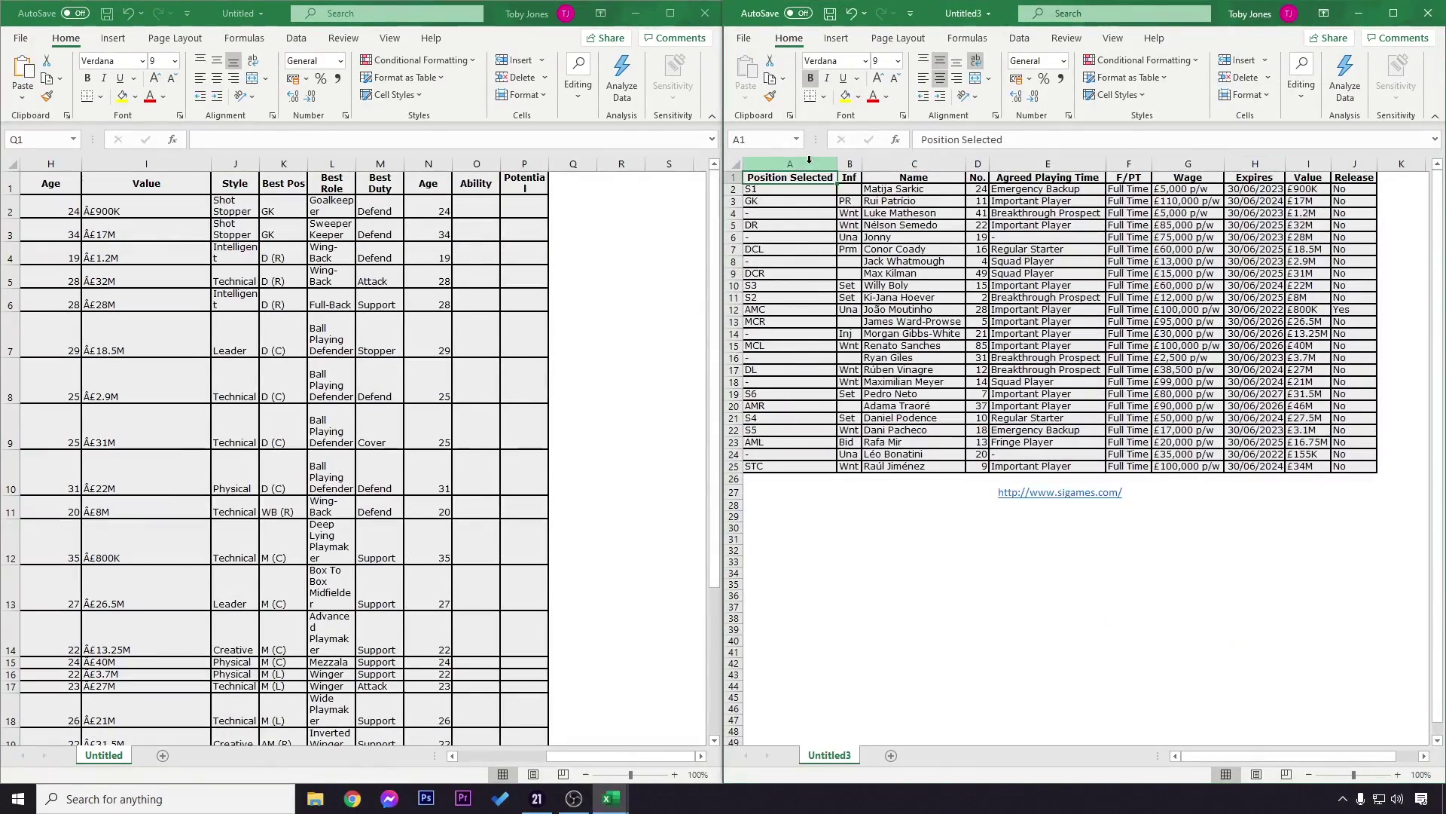
# Copy Untitled3's No. through Release columns to Q1 of Untitled and maximize the window
pyautogui.moveTo(978, 162); pyautogui.dragTo(977, 467)
pyautogui.hotkey('ctrl', 'c')
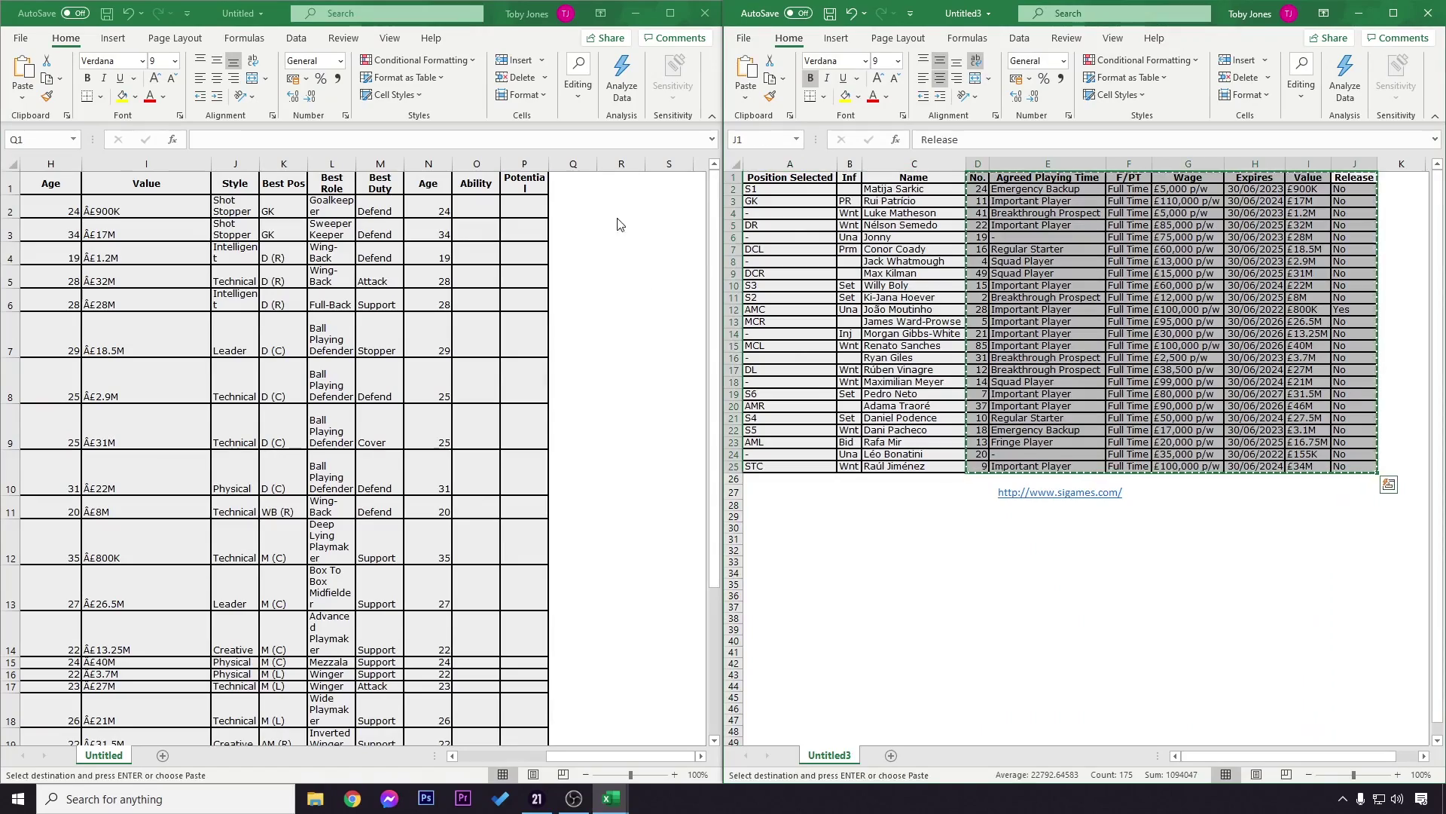
pyautogui.click(566, 188)
pyautogui.hotkey('ctrl', 'v')
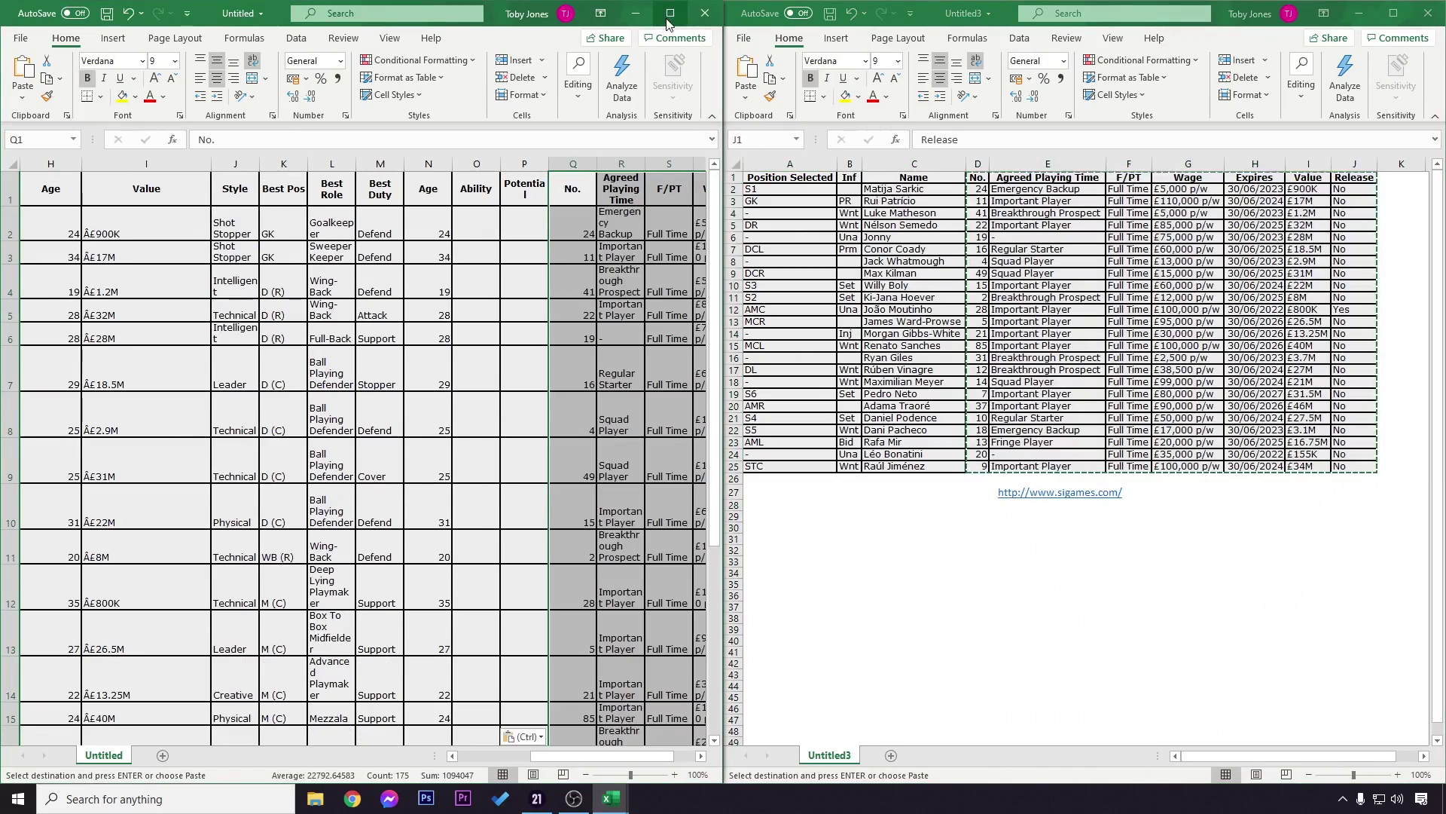
pyautogui.click(670, 13)
pyautogui.moveTo(1052, 754); pyautogui.dragTo(942, 755)
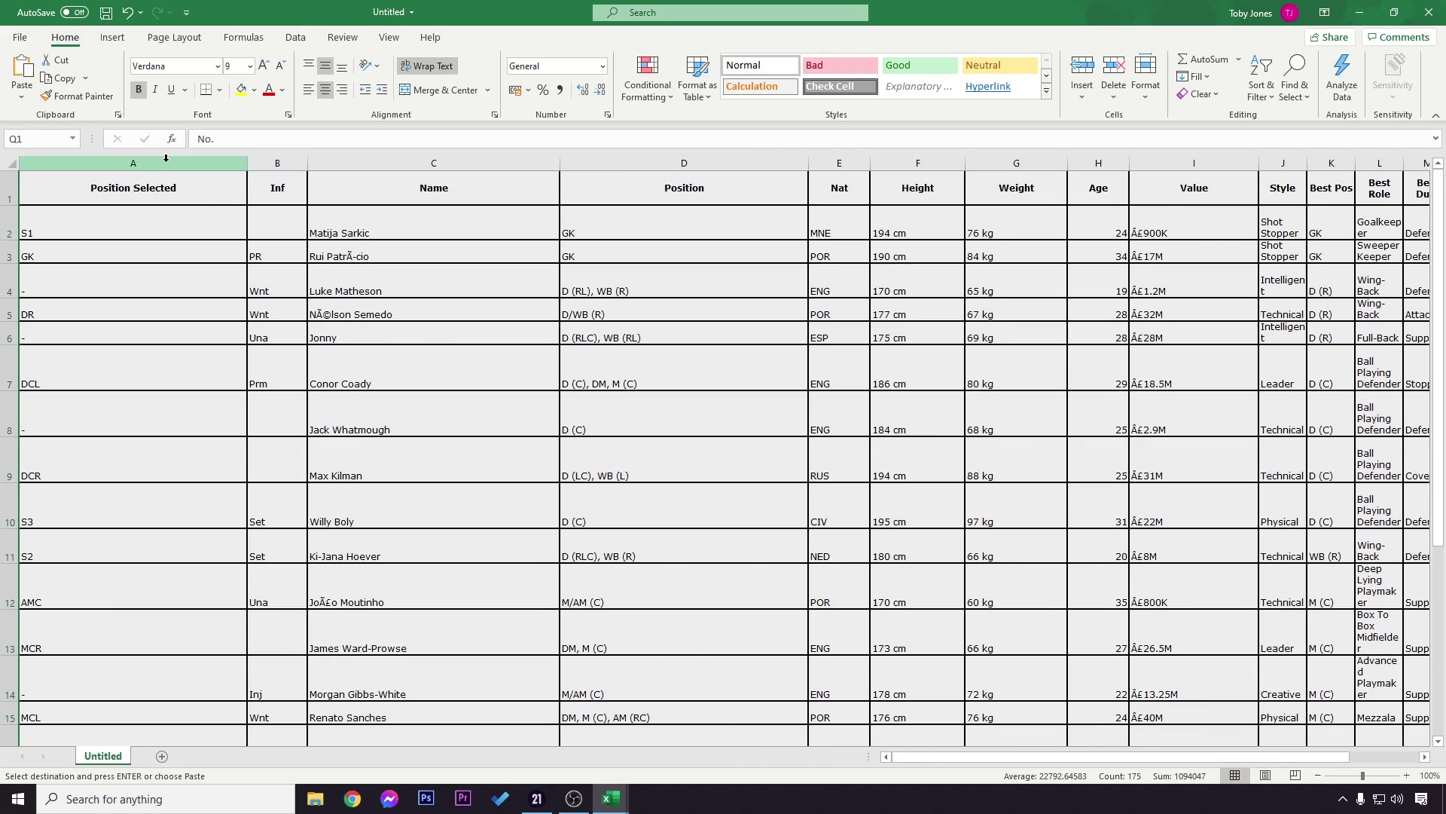
# Delete the Position Selected and Inf columns from the merged sheet
pyautogui.moveTo(155, 156); pyautogui.dragTo(278, 162)
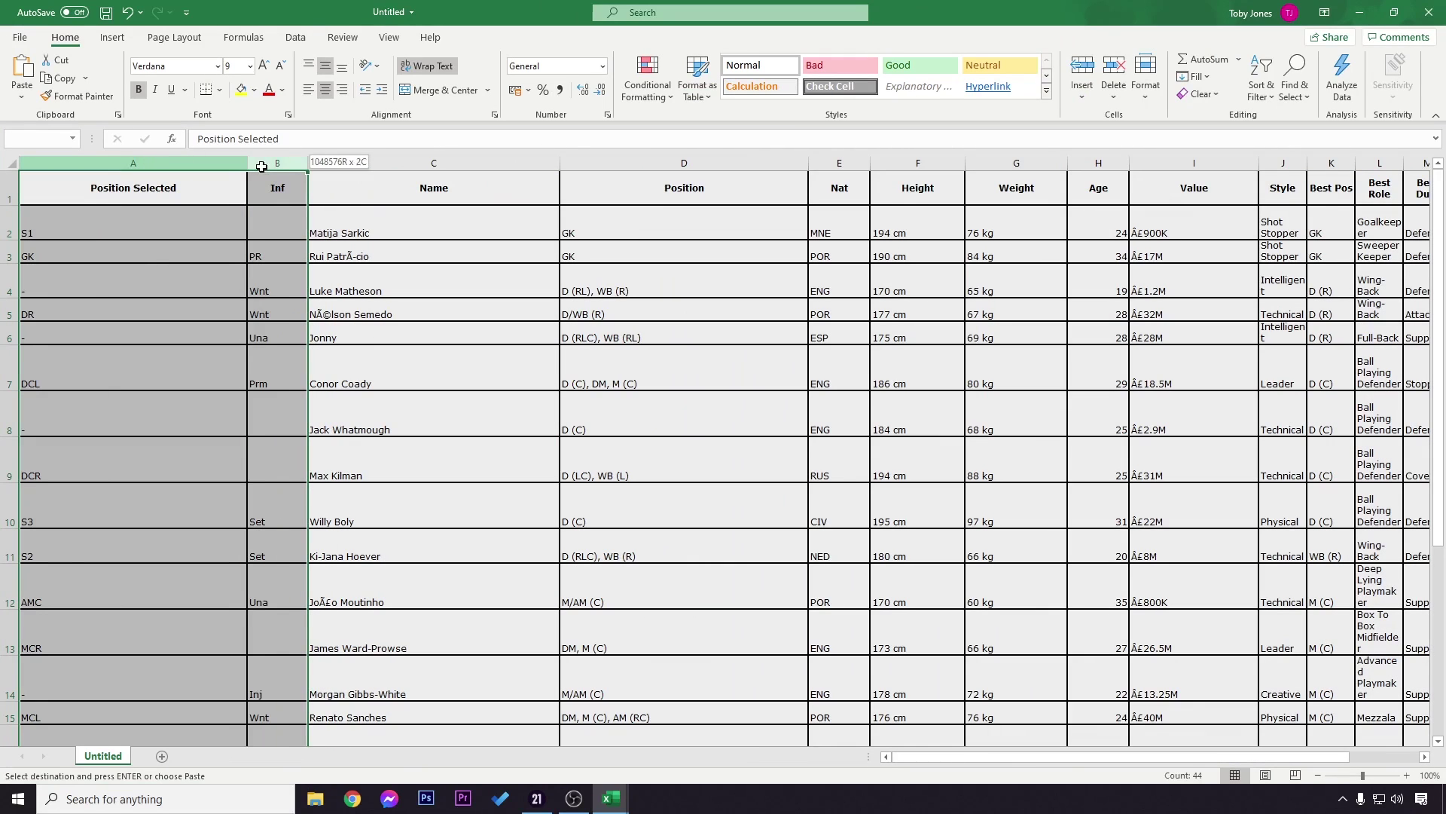
pyautogui.rightClick(202, 162)
pyautogui.click(269, 310)
pyautogui.click(213, 223)
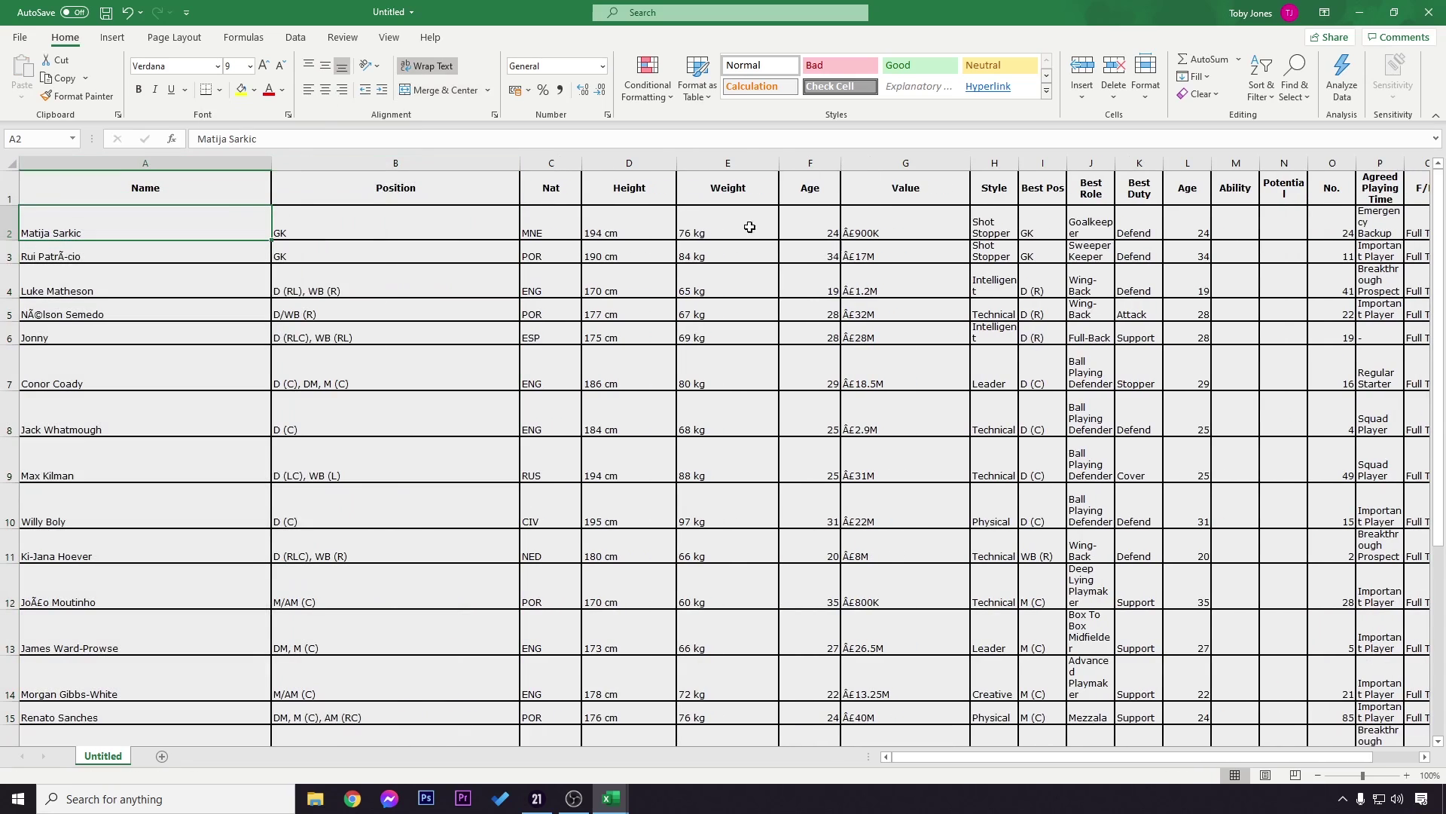
# Turn off Wrap Text on the header row
pyautogui.click(6, 195)
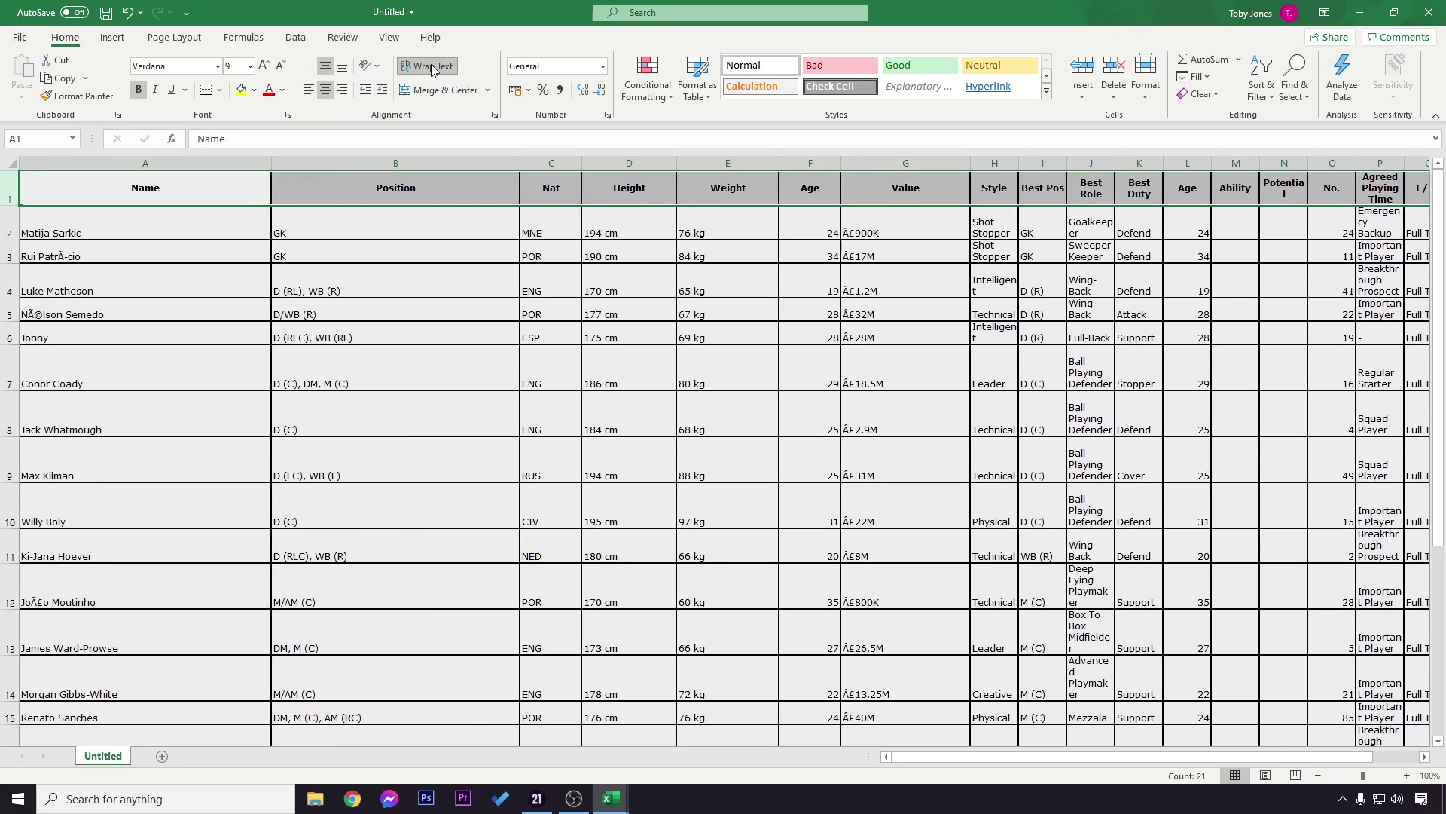
pyautogui.click(434, 67)
pyautogui.click(396, 260)
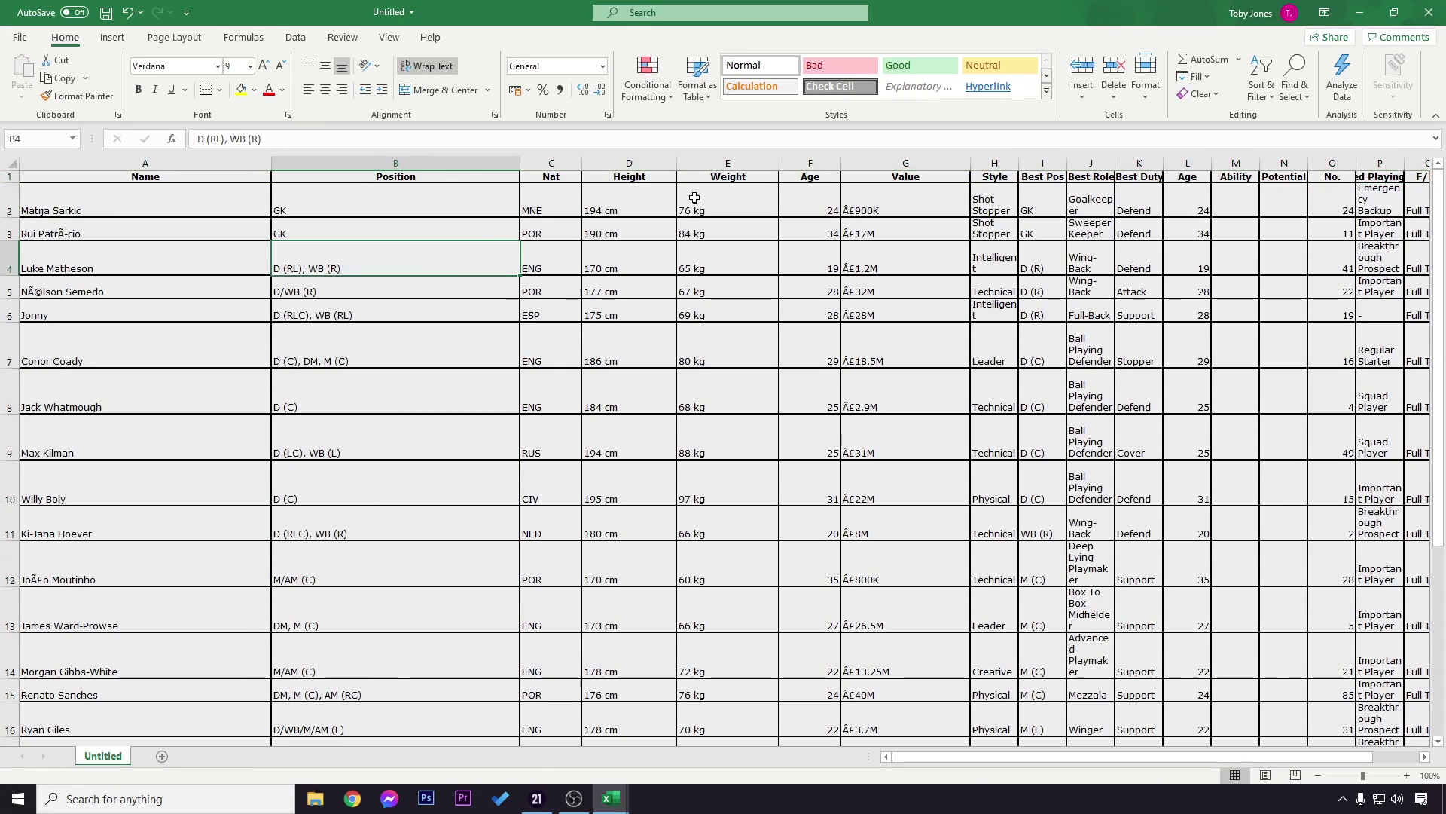
# Autofit each column from Name through No. to fit its contents
pyautogui.doubleClick(270, 163)
pyautogui.doubleClick(371, 163)
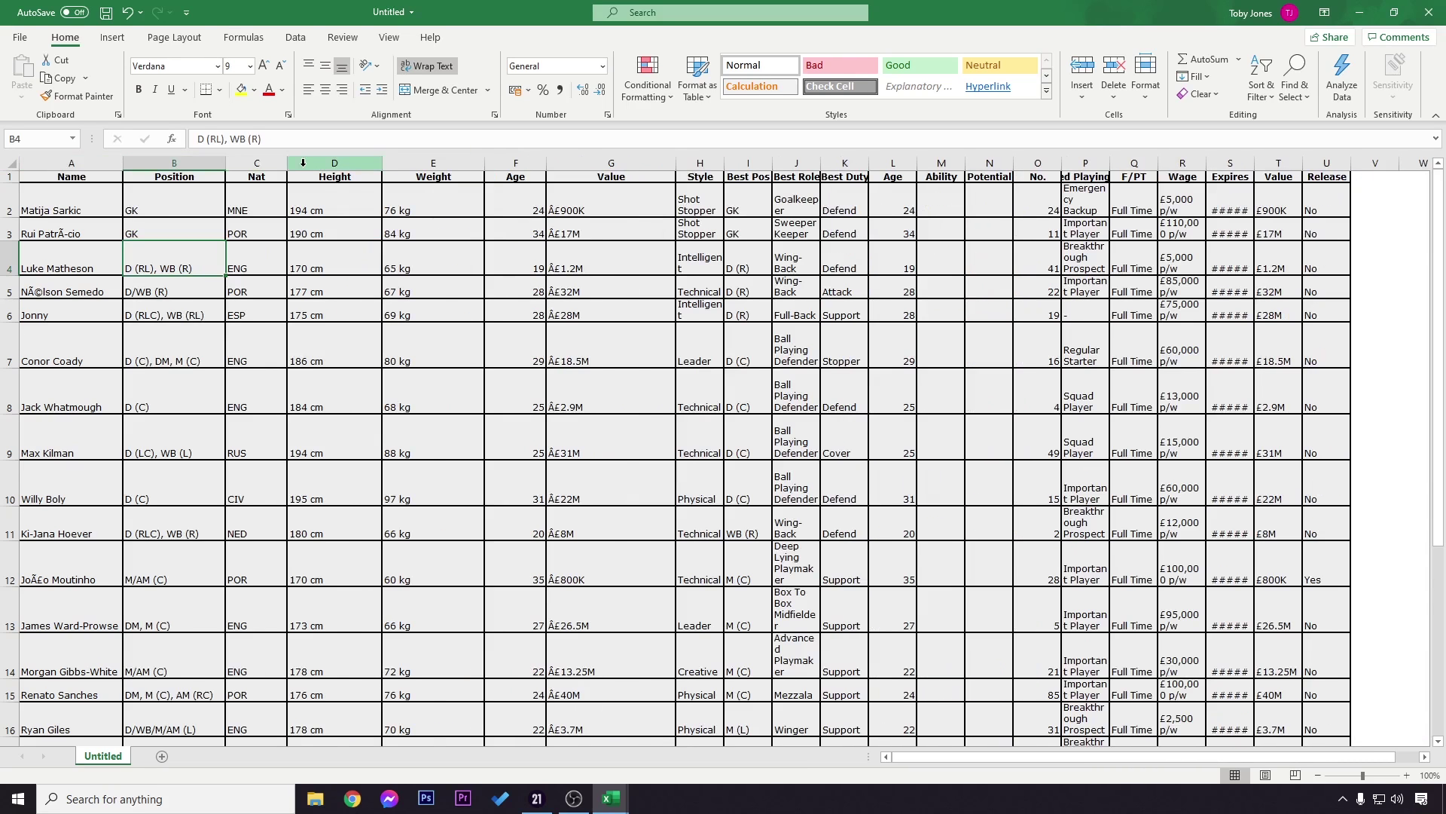
pyautogui.doubleClick(287, 163)
pyautogui.doubleClick(346, 163)
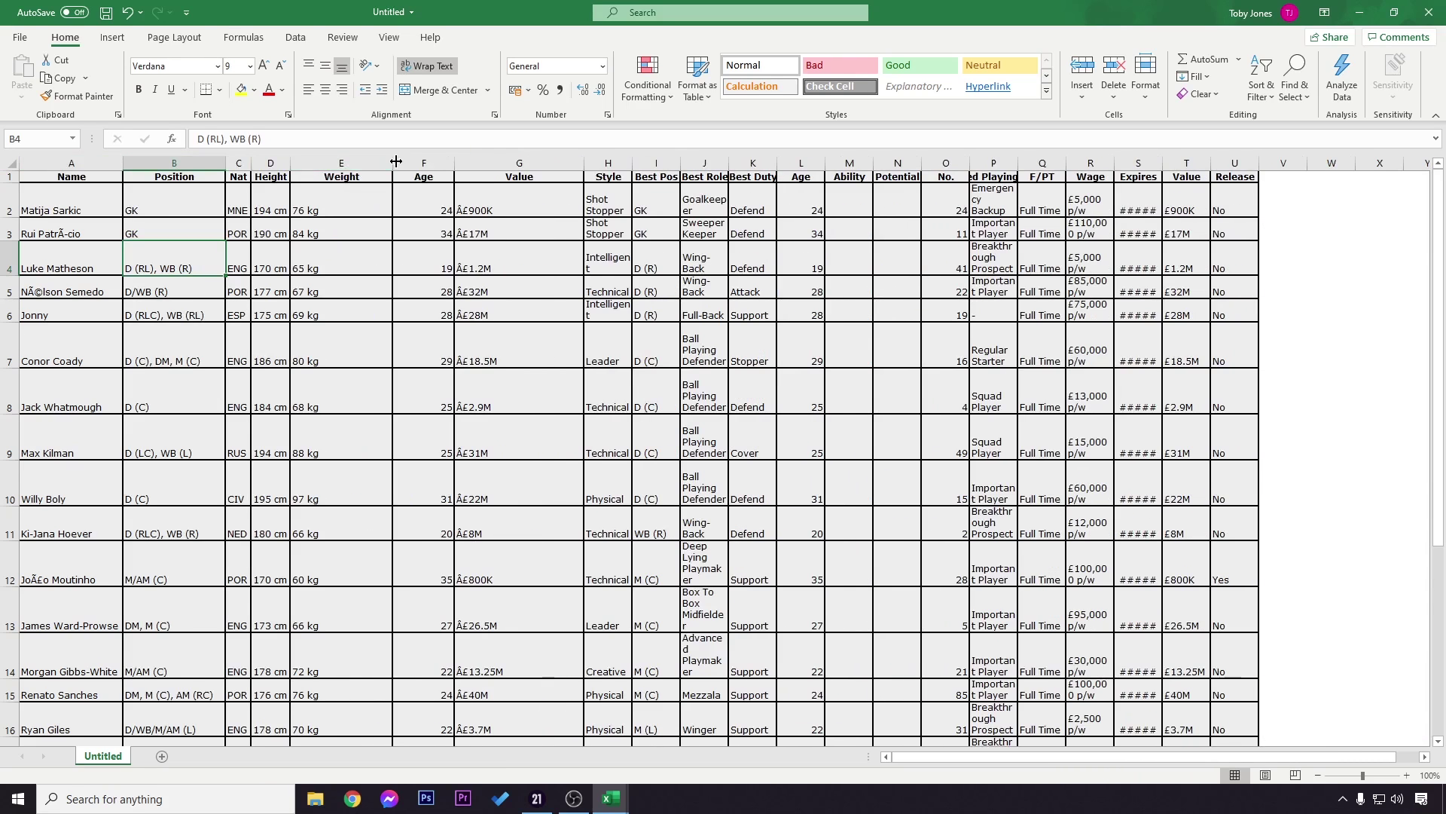
pyautogui.doubleClick(391, 161)
pyautogui.doubleClick(395, 161)
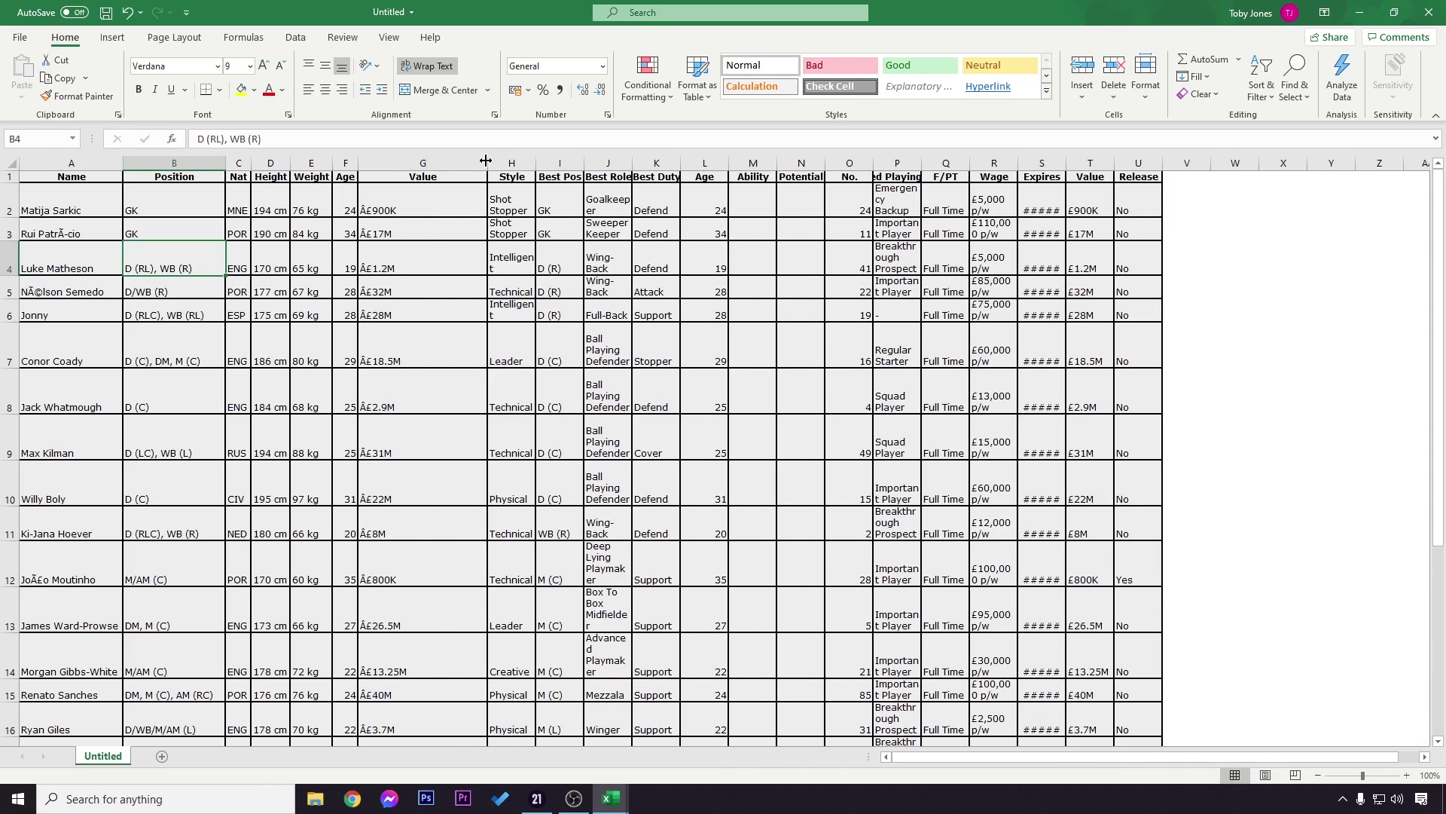
pyautogui.doubleClick(486, 163)
pyautogui.doubleClick(508, 162)
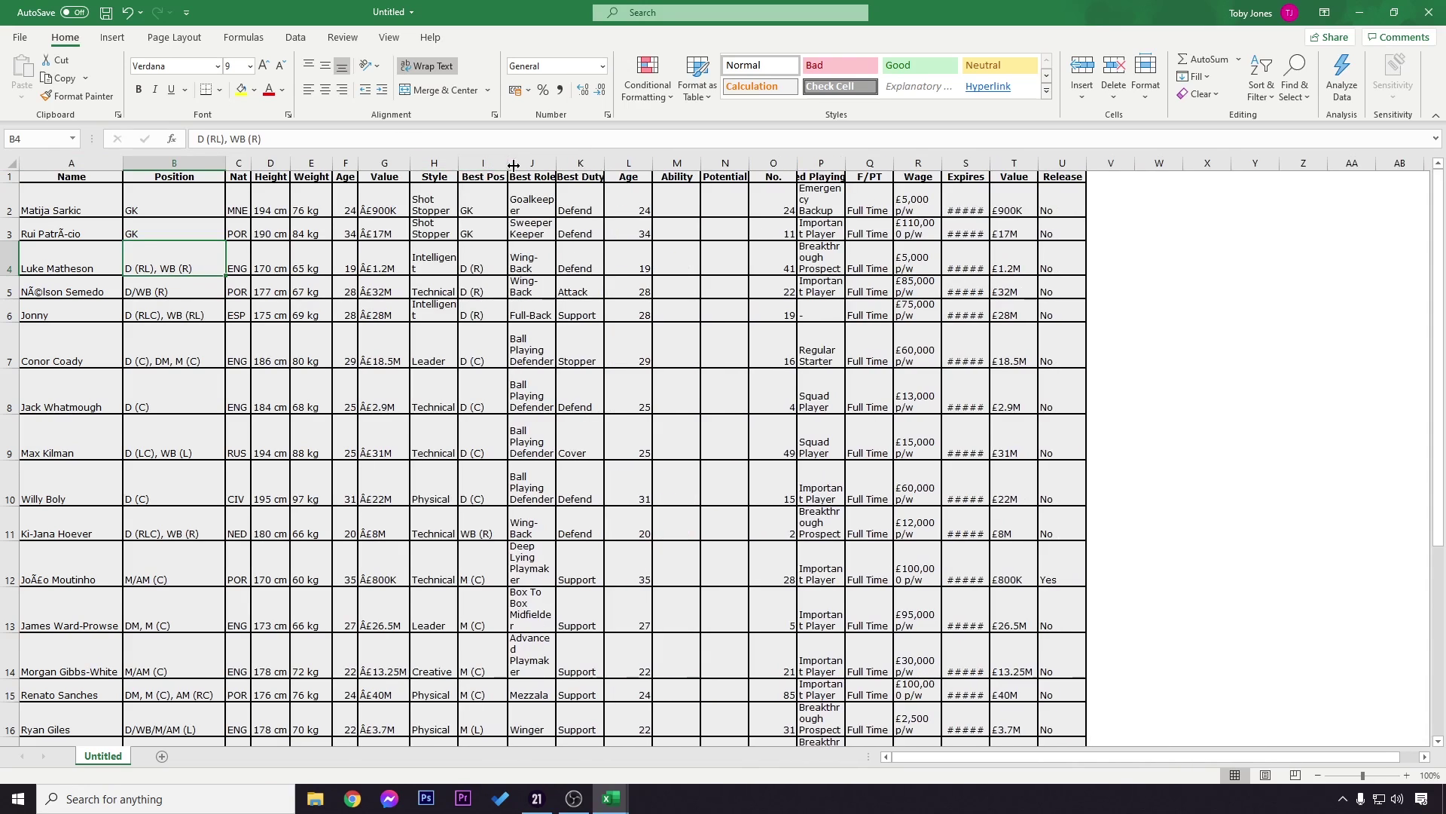
pyautogui.doubleClick(556, 162)
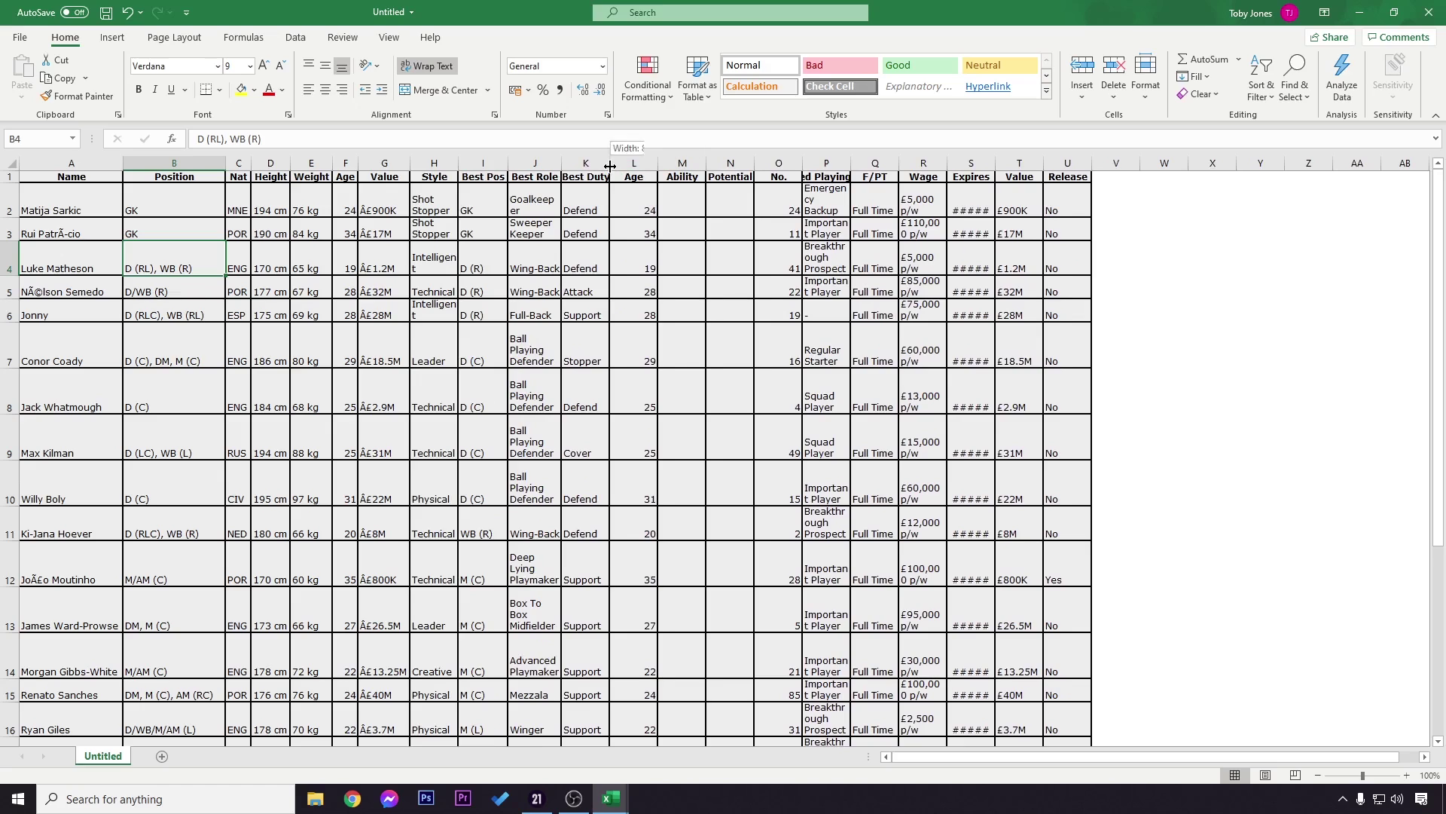
pyautogui.doubleClick(610, 162)
pyautogui.doubleClick(665, 162)
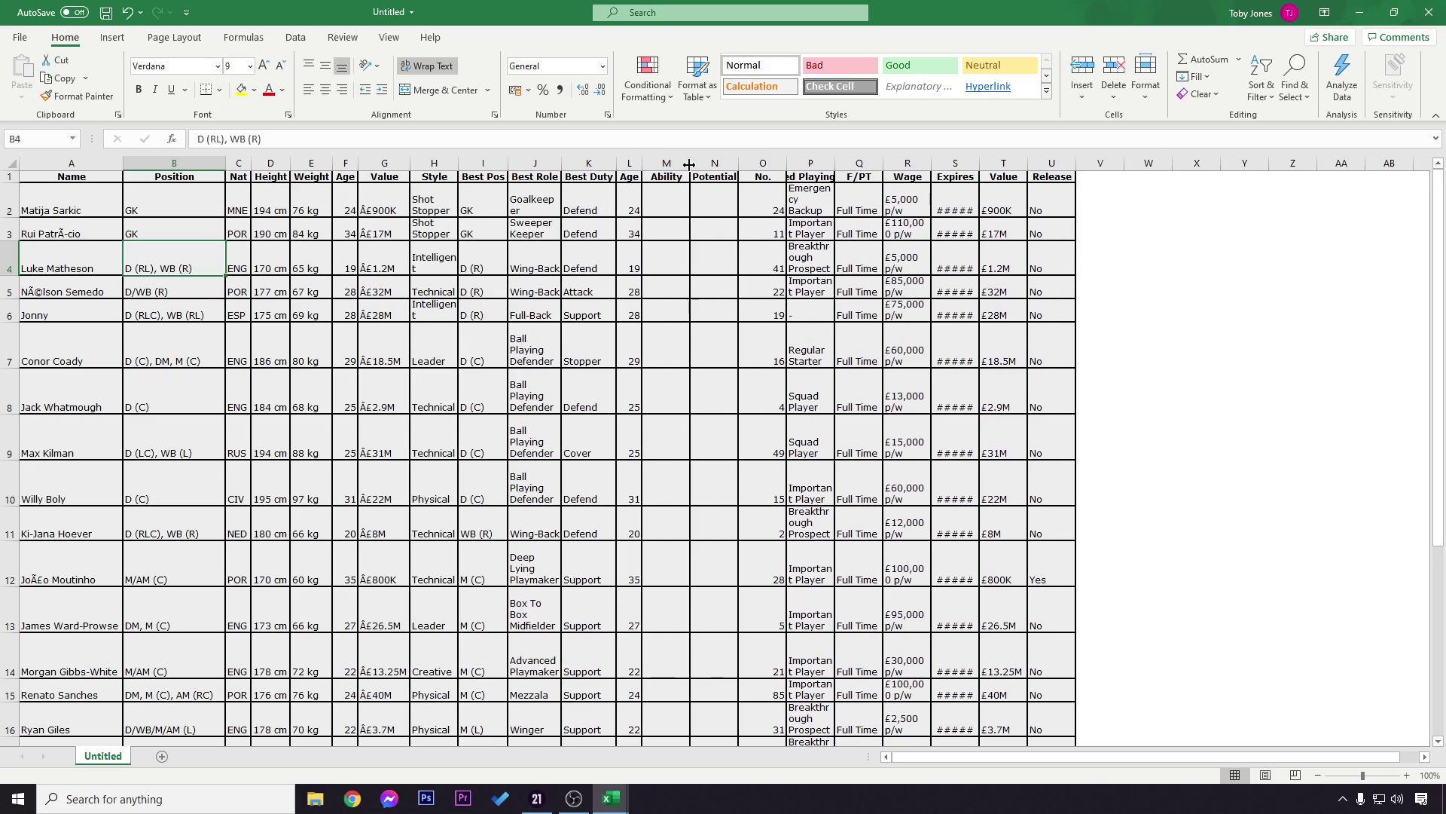
pyautogui.doubleClick(687, 163)
pyautogui.doubleClick(730, 163)
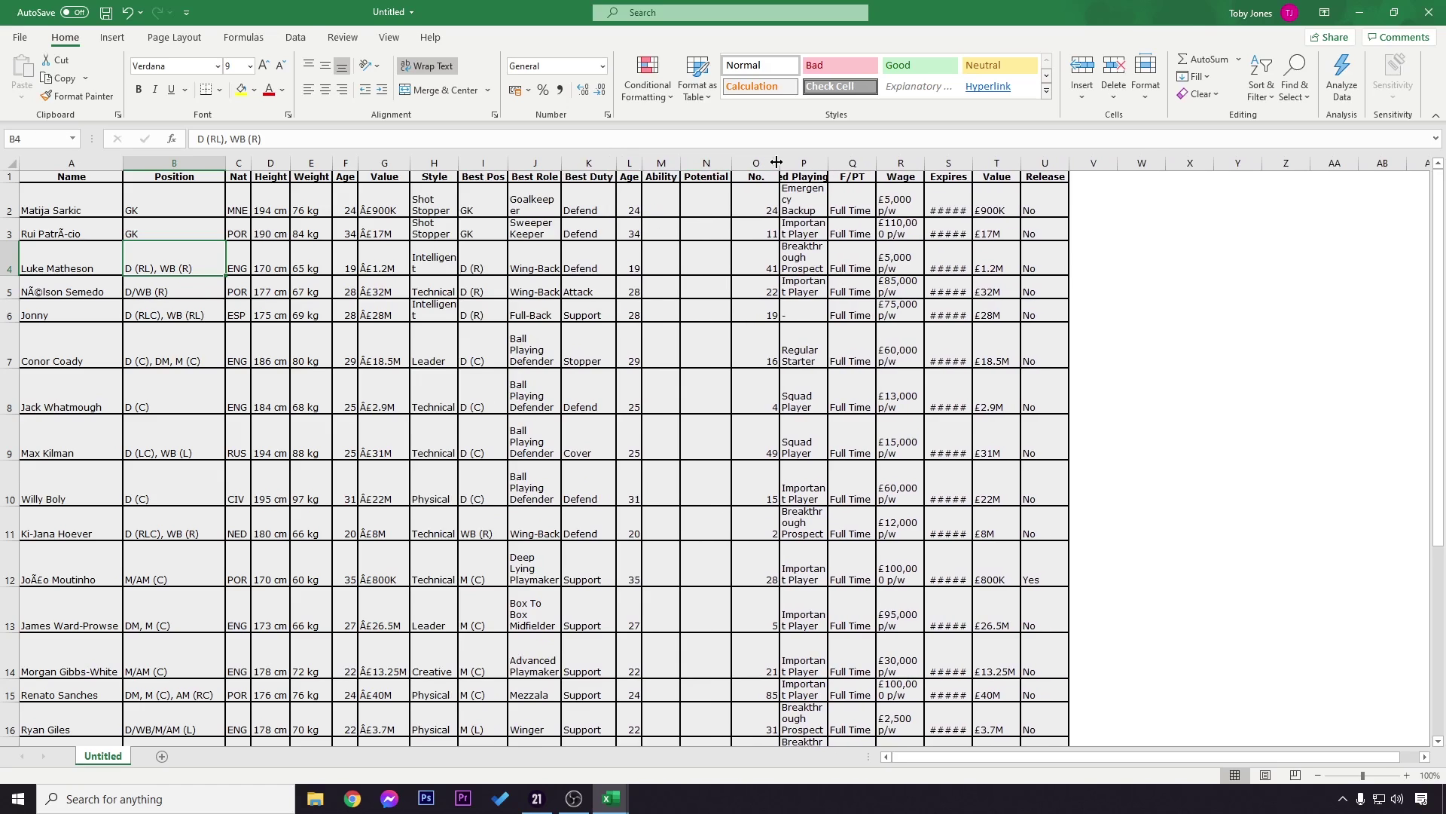
pyautogui.doubleClick(778, 162)
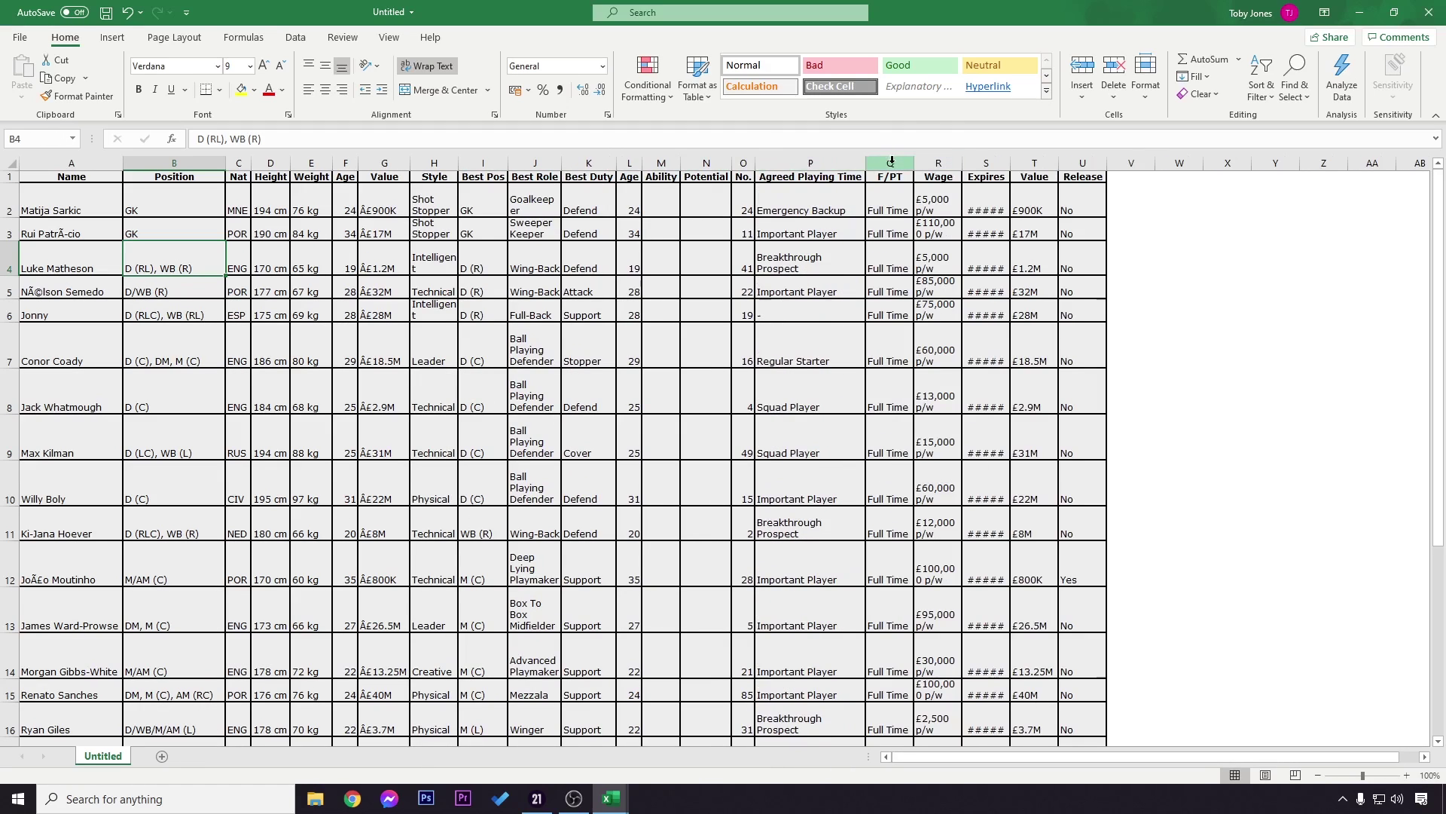
# Delete the F/PT column (Q) and widen the Wage column to 112 pixels
pyautogui.click(889, 160)
pyautogui.rightClick(891, 163)
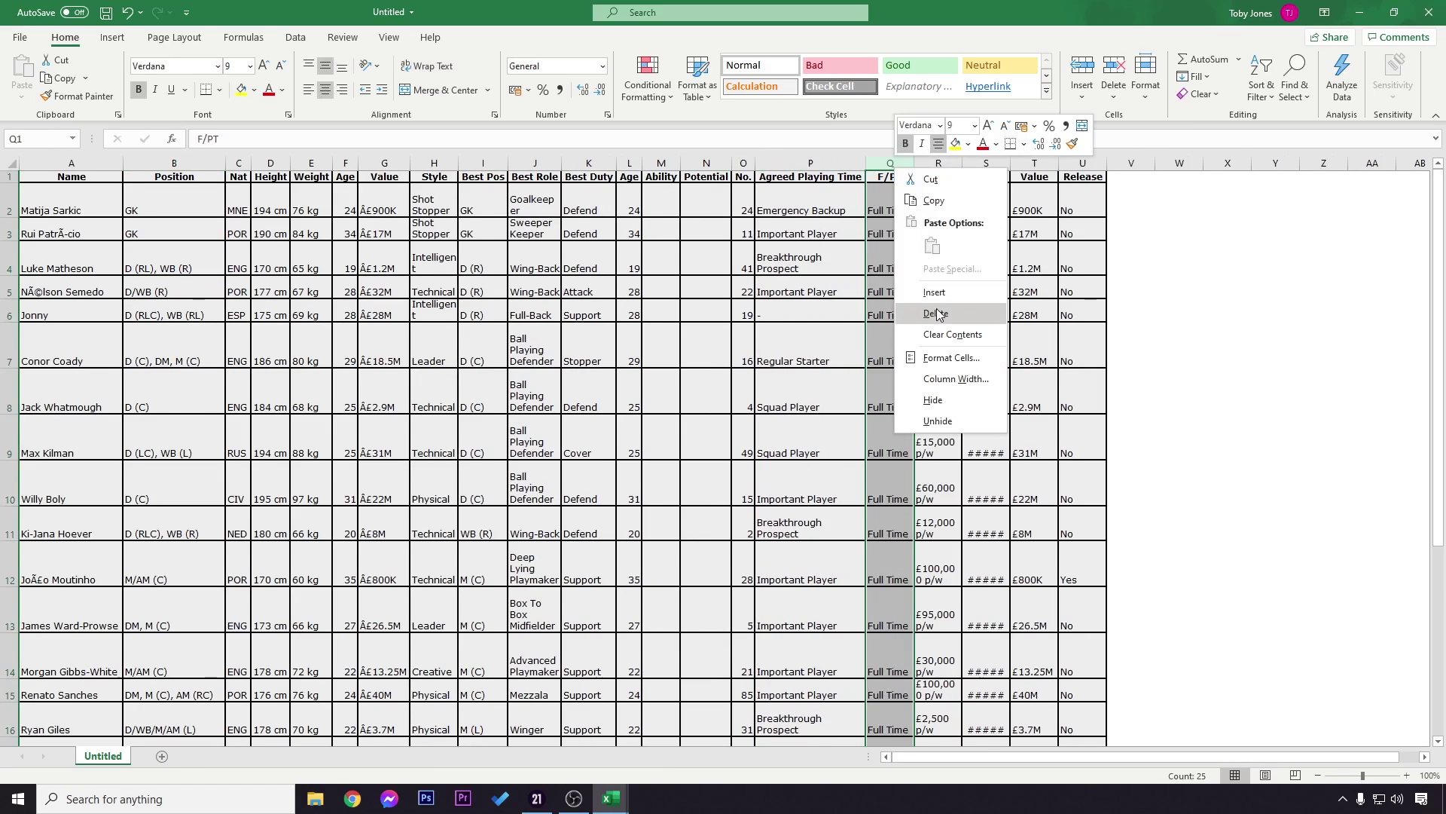
pyautogui.click(942, 305)
pyautogui.moveTo(911, 164); pyautogui.dragTo(950, 166)
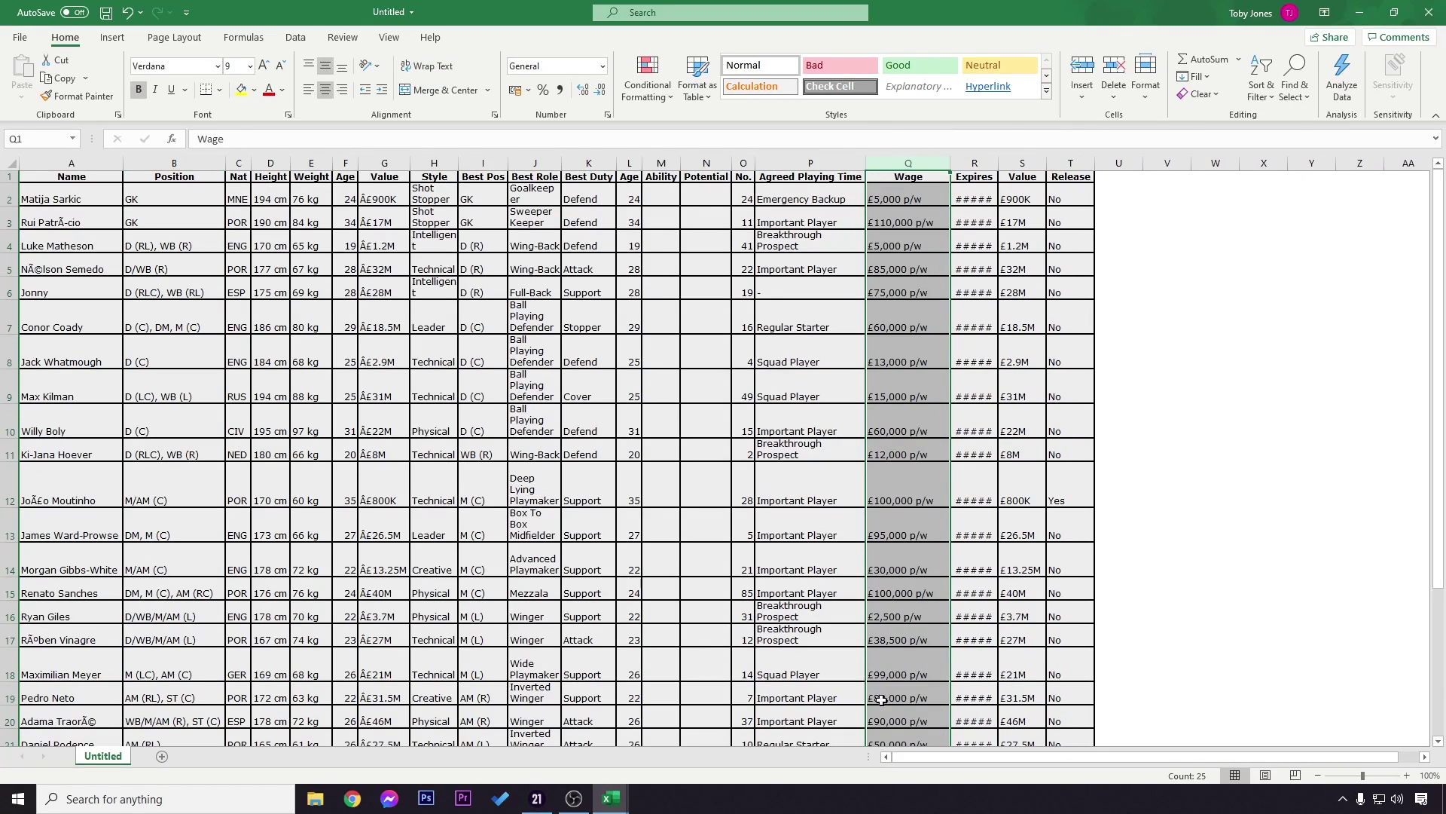
# Replace every 'p/w' in the wages with nothing, leaving plain amounts like £5,000
pyautogui.click(1268, 79)
pyautogui.click(1296, 75)
pyautogui.click(1324, 137)
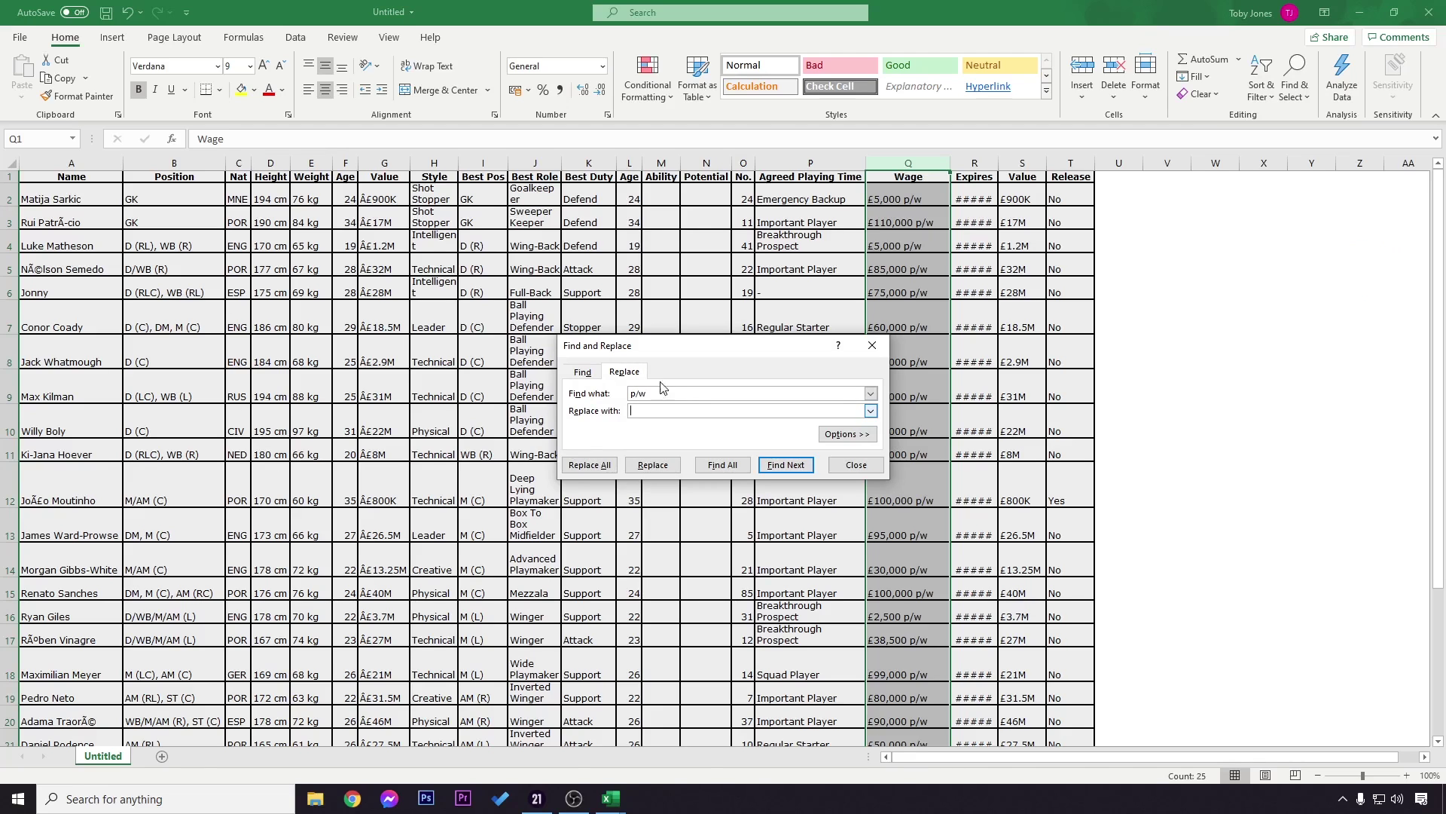
pyautogui.click(592, 466)
pyautogui.click(817, 455)
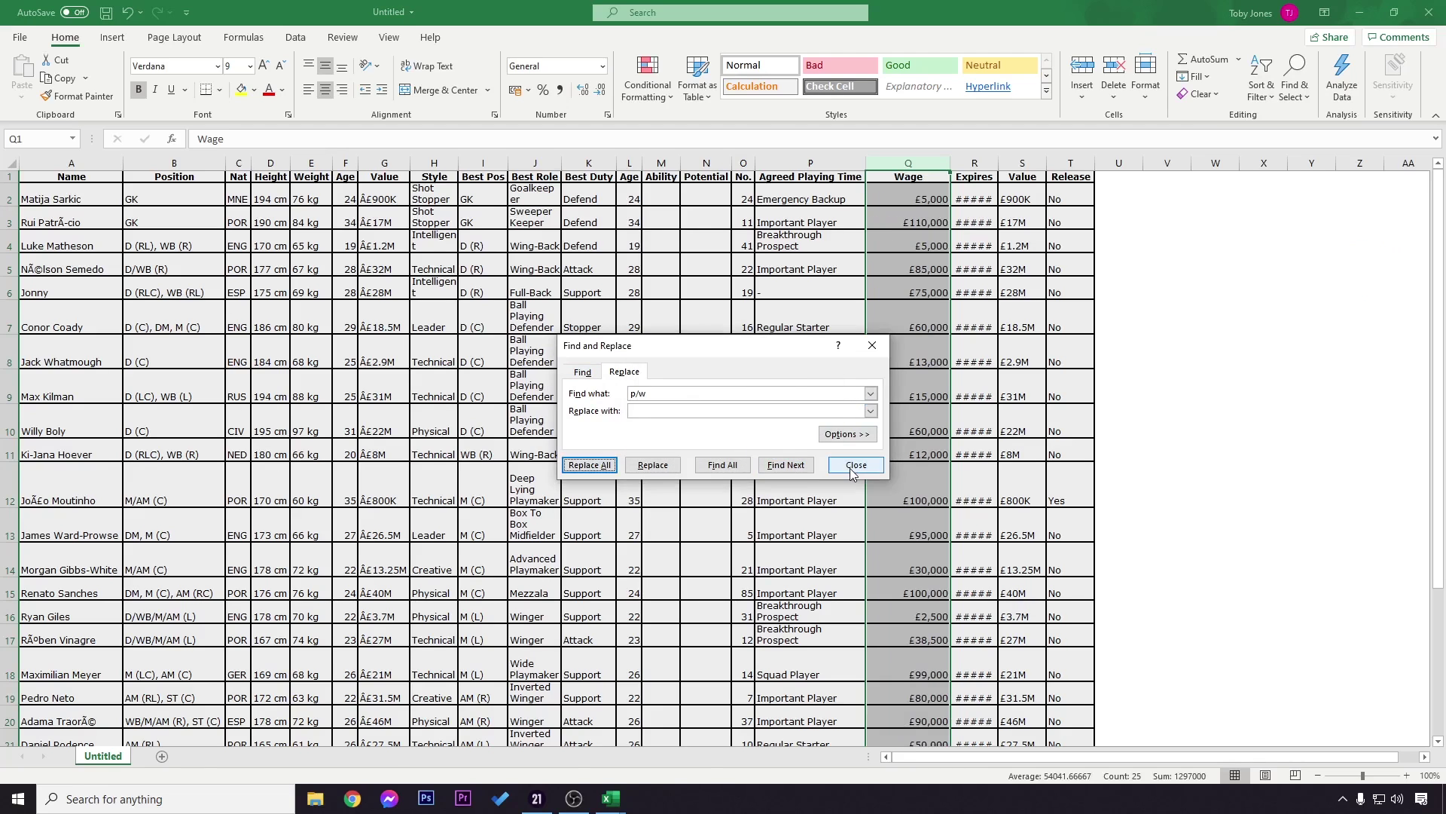